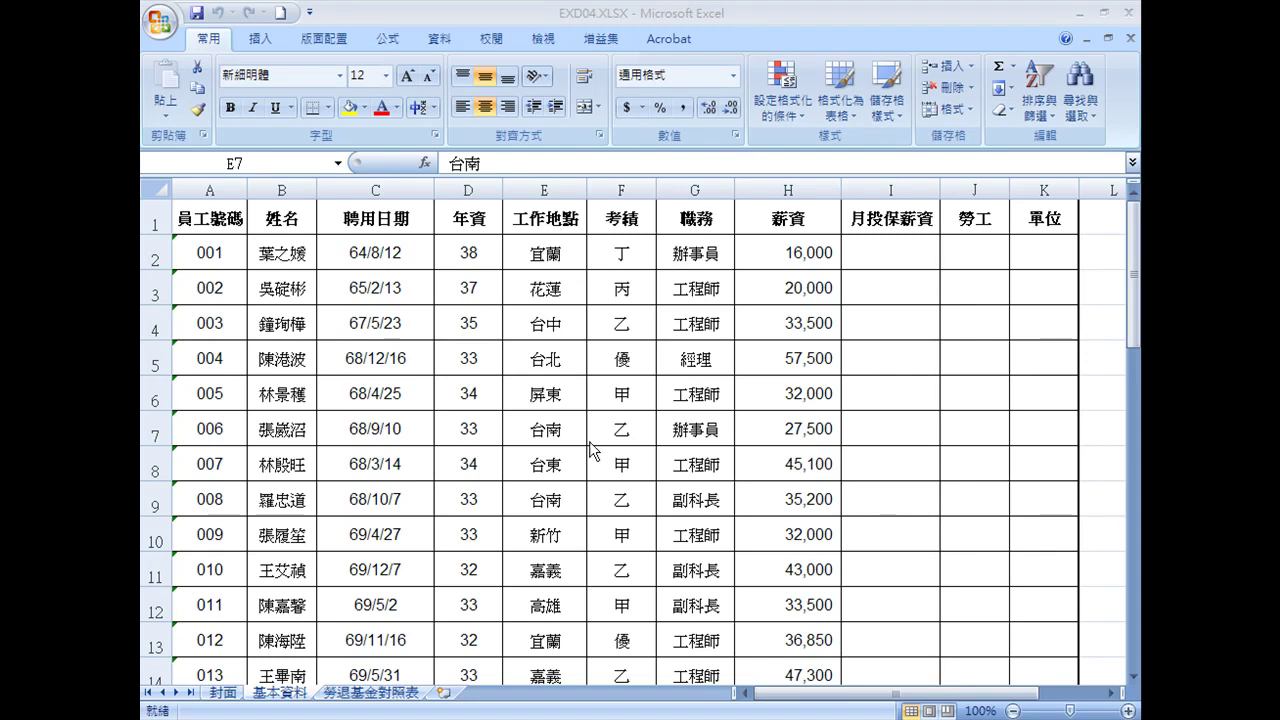
- Switch to the blank 封面 sheet and show the Insert (插入) ribbon
{"action": "left_click", "coordinate": [224, 693]}
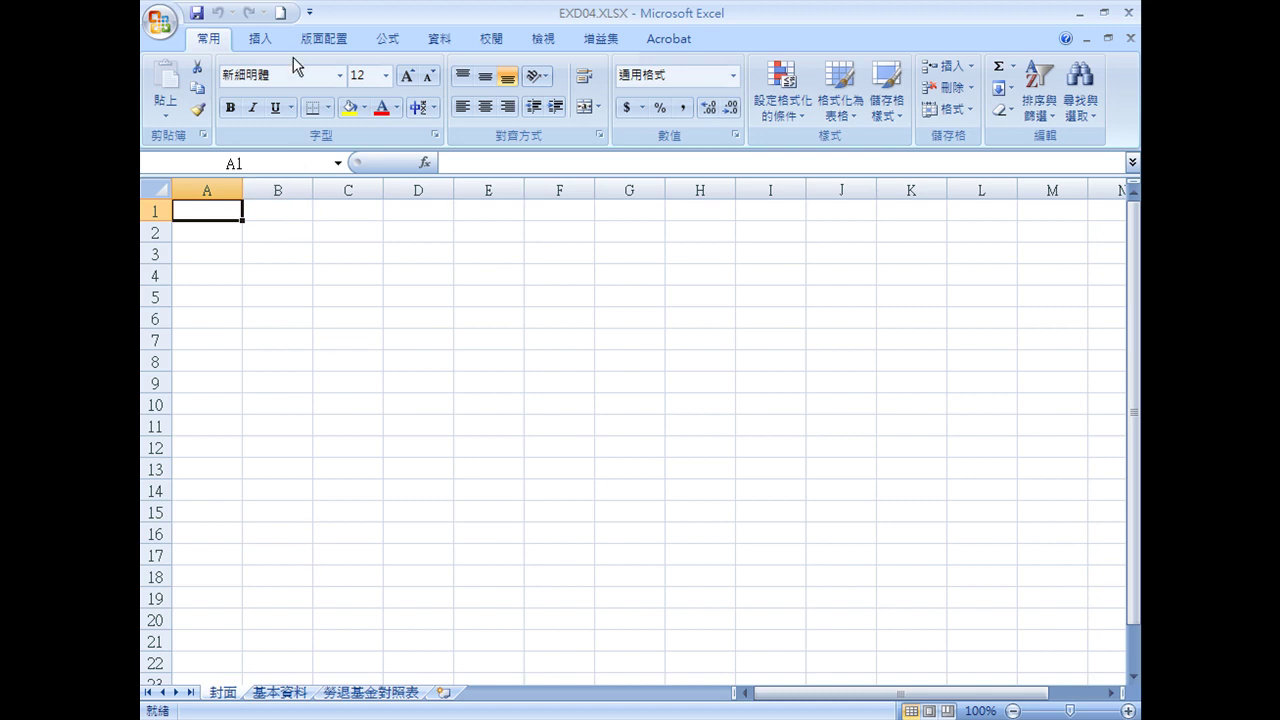
{"action": "left_click", "coordinate": [262, 40]}
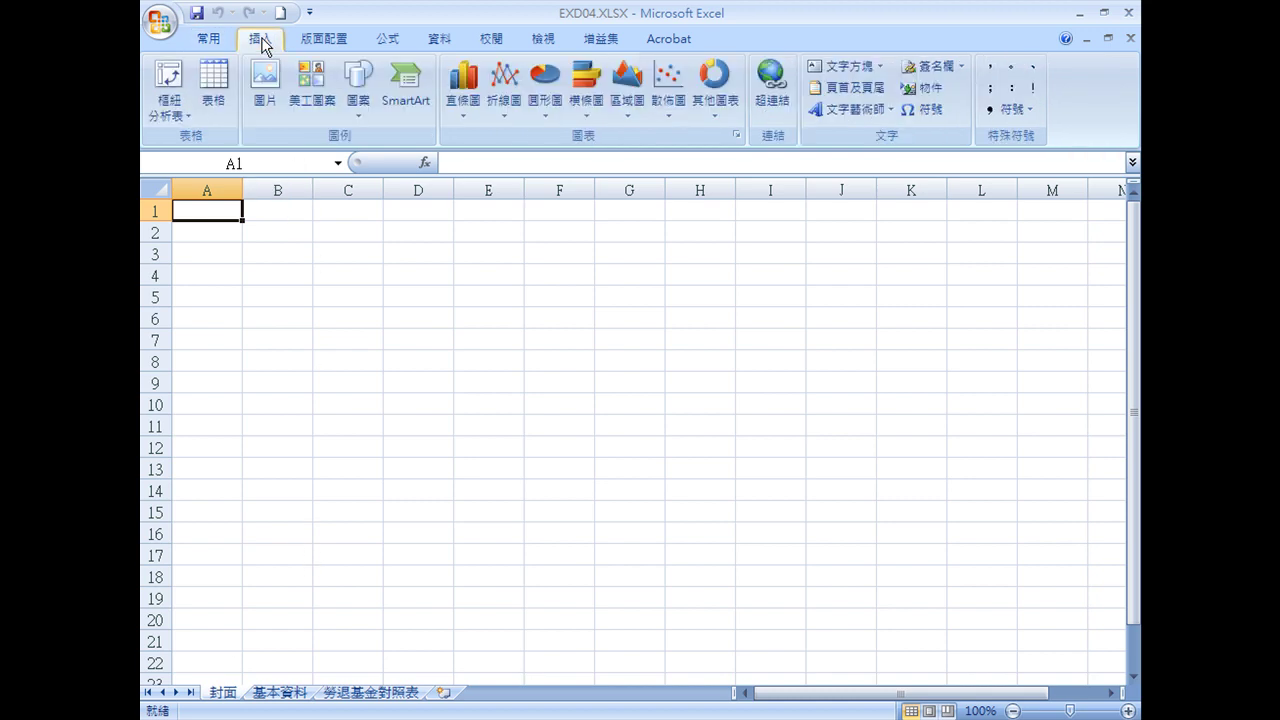
- Insert a 向上箭號 SmartArt from the 流程圖 category onto the 封面 sheet
{"action": "left_click", "coordinate": [403, 85]}
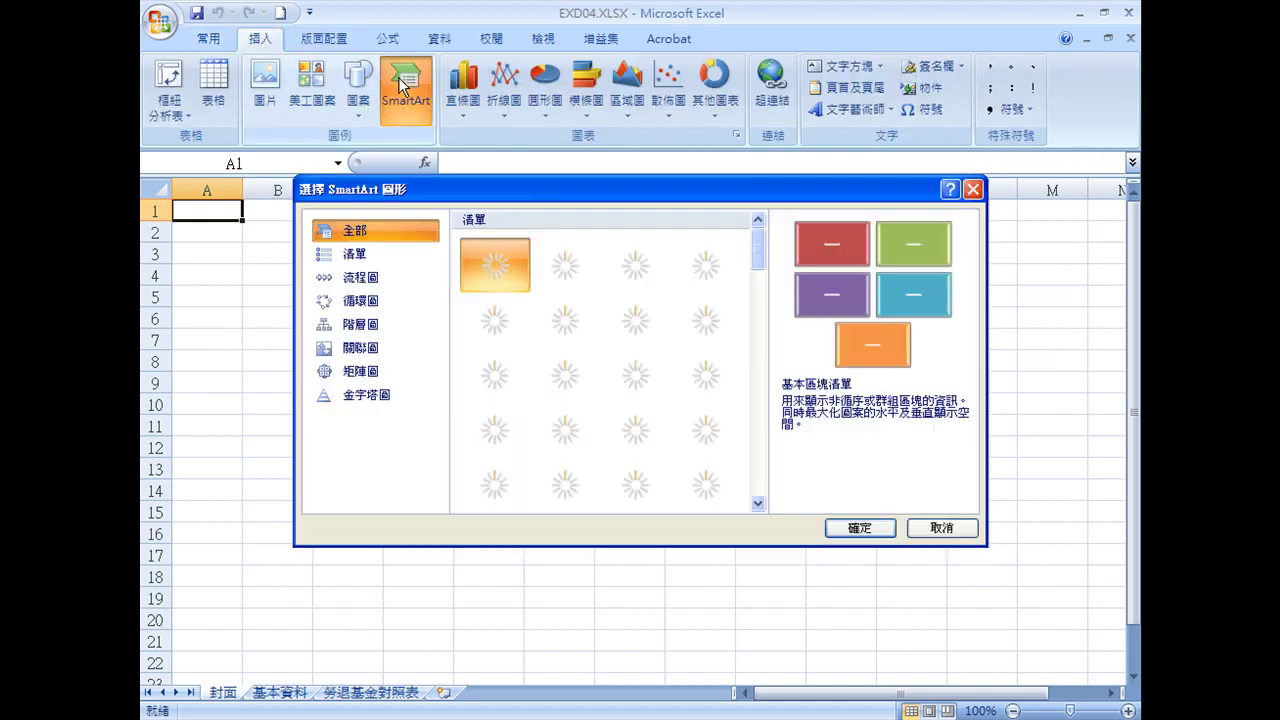
{"action": "left_click", "coordinate": [363, 279]}
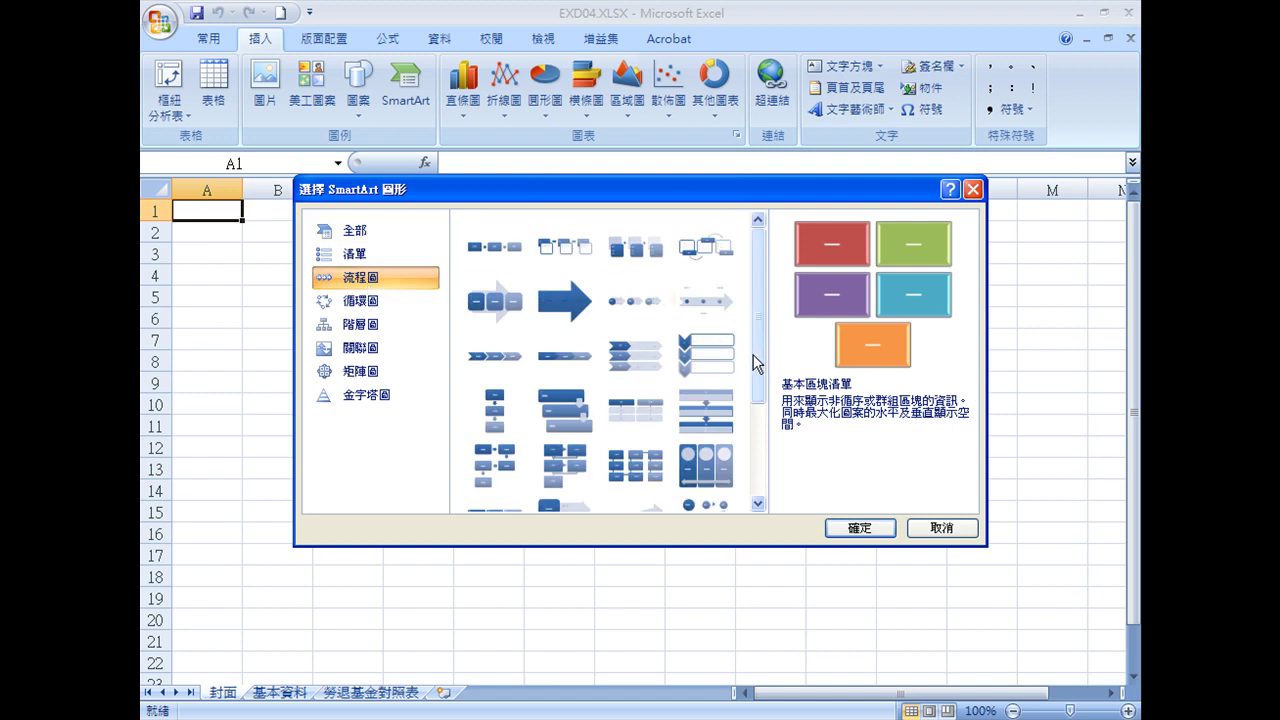
{"action": "scroll", "coordinate": [750, 431], "scroll_direction": "down", "scroll_amount": 3}
{"action": "left_click", "coordinate": [640, 397]}
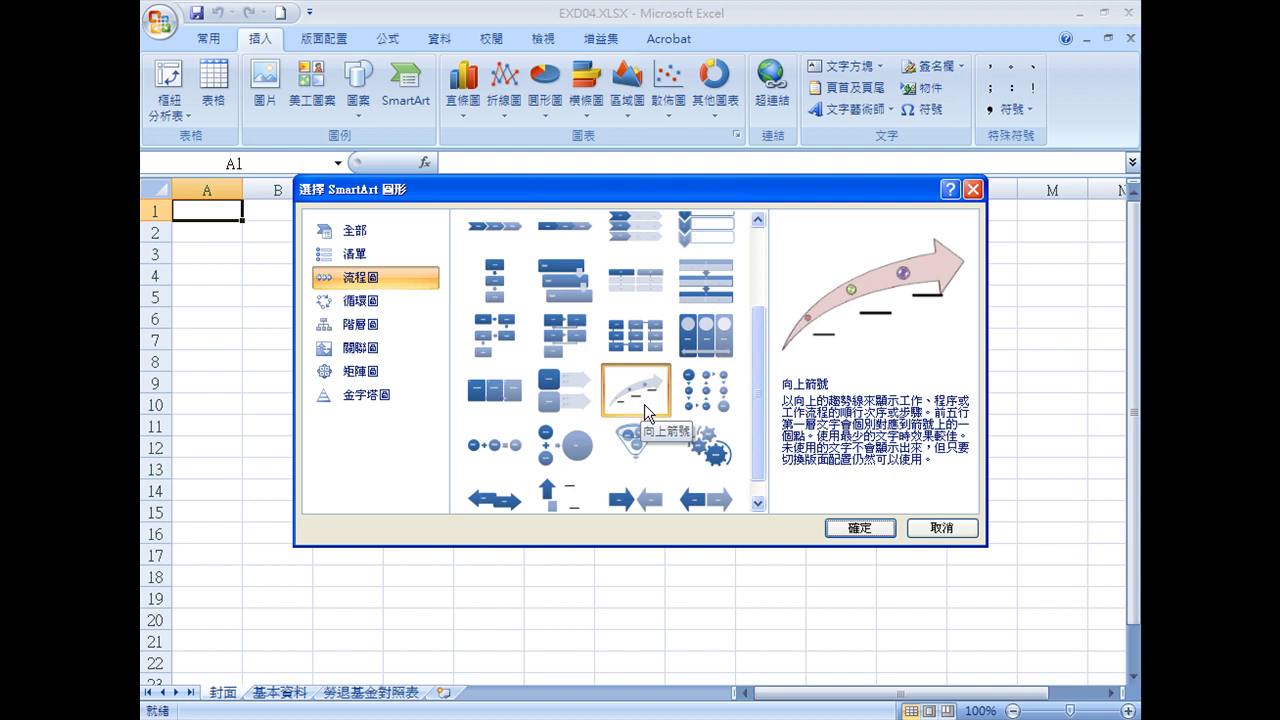
{"action": "left_click", "coordinate": [862, 529]}
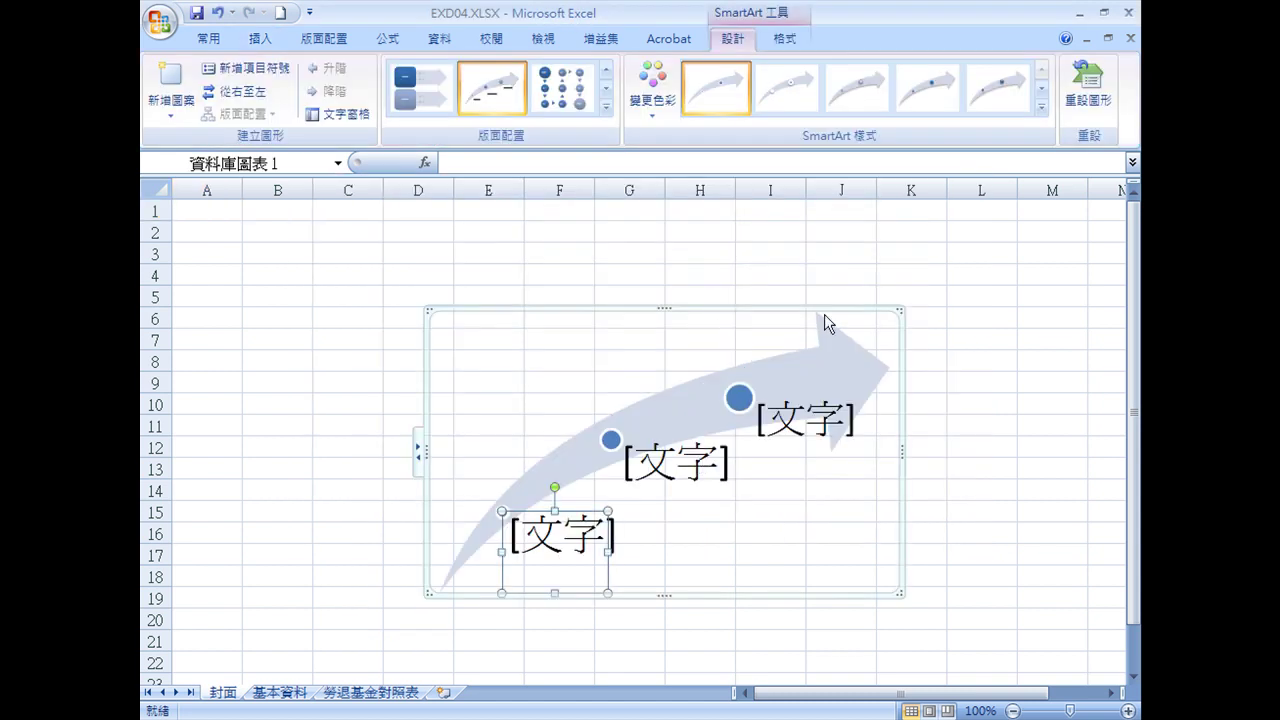
- Resize the arrow SmartArt to 23 cm height and 14.5 cm width
{"action": "left_click", "coordinate": [785, 39]}
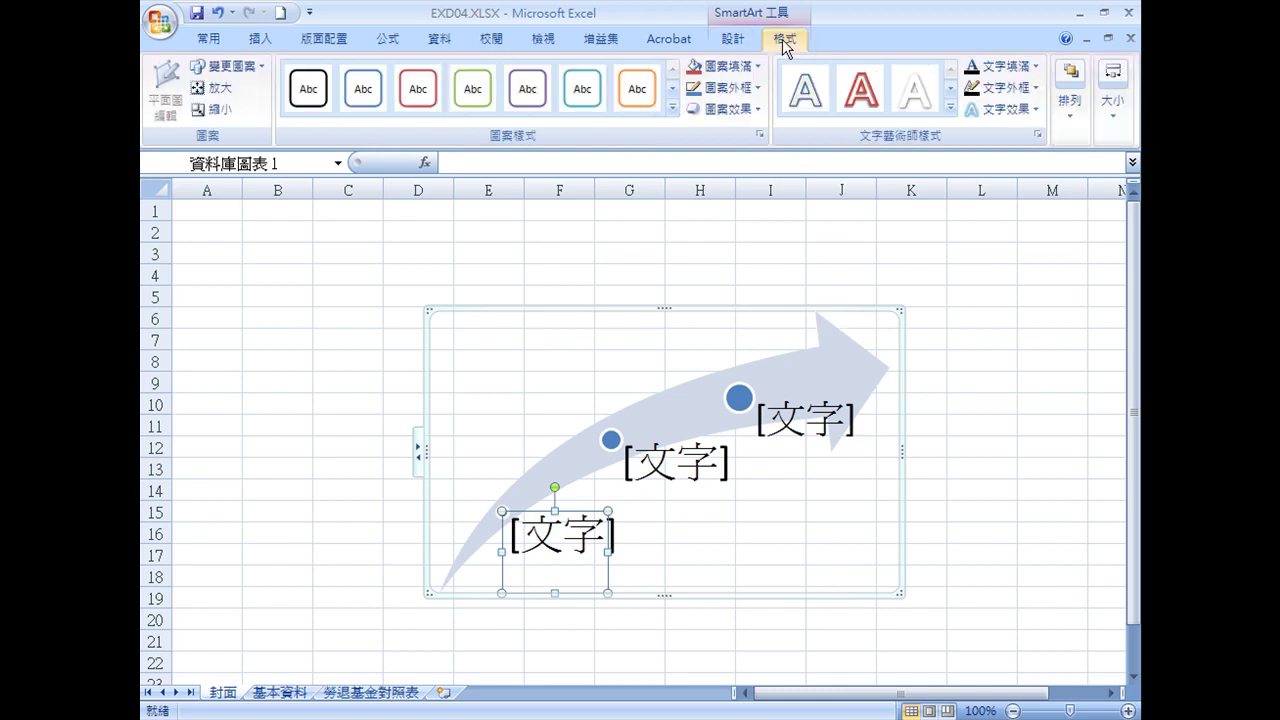
{"action": "left_click", "coordinate": [1115, 118]}
{"action": "left_click", "coordinate": [1104, 168]}
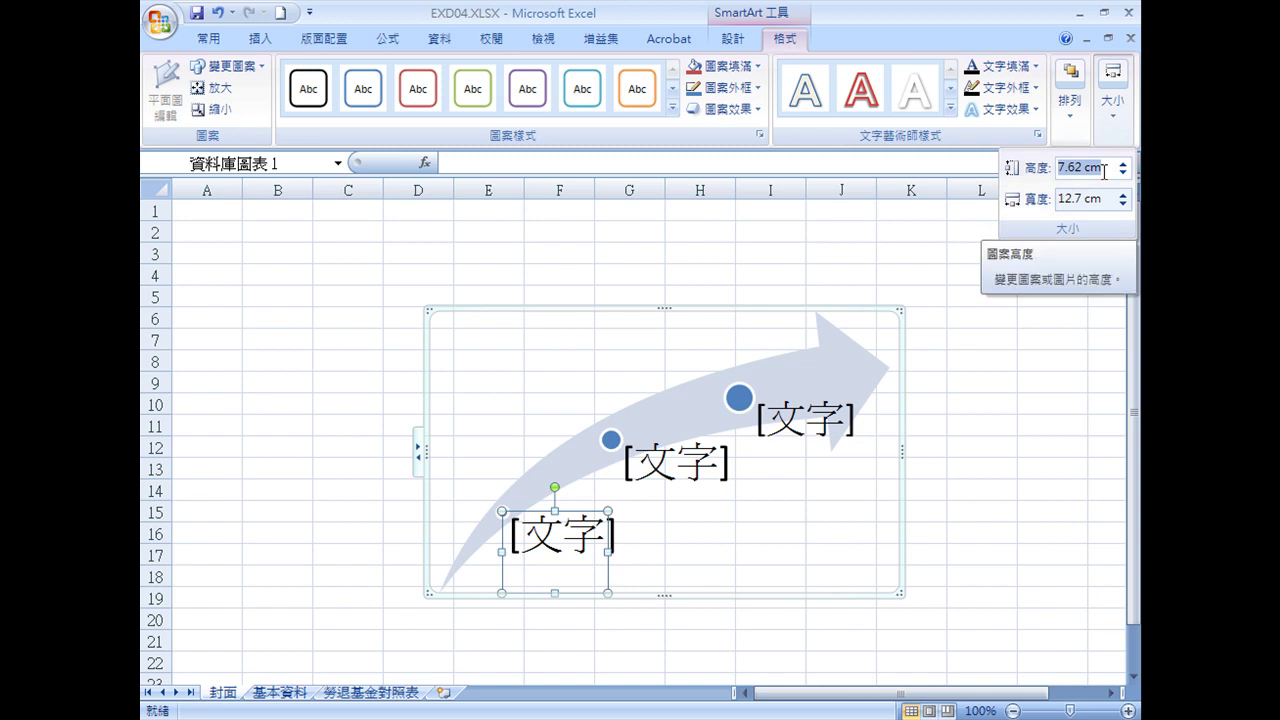
{"action": "type", "text": "23"}
{"action": "left_click", "coordinate": [1100, 199]}
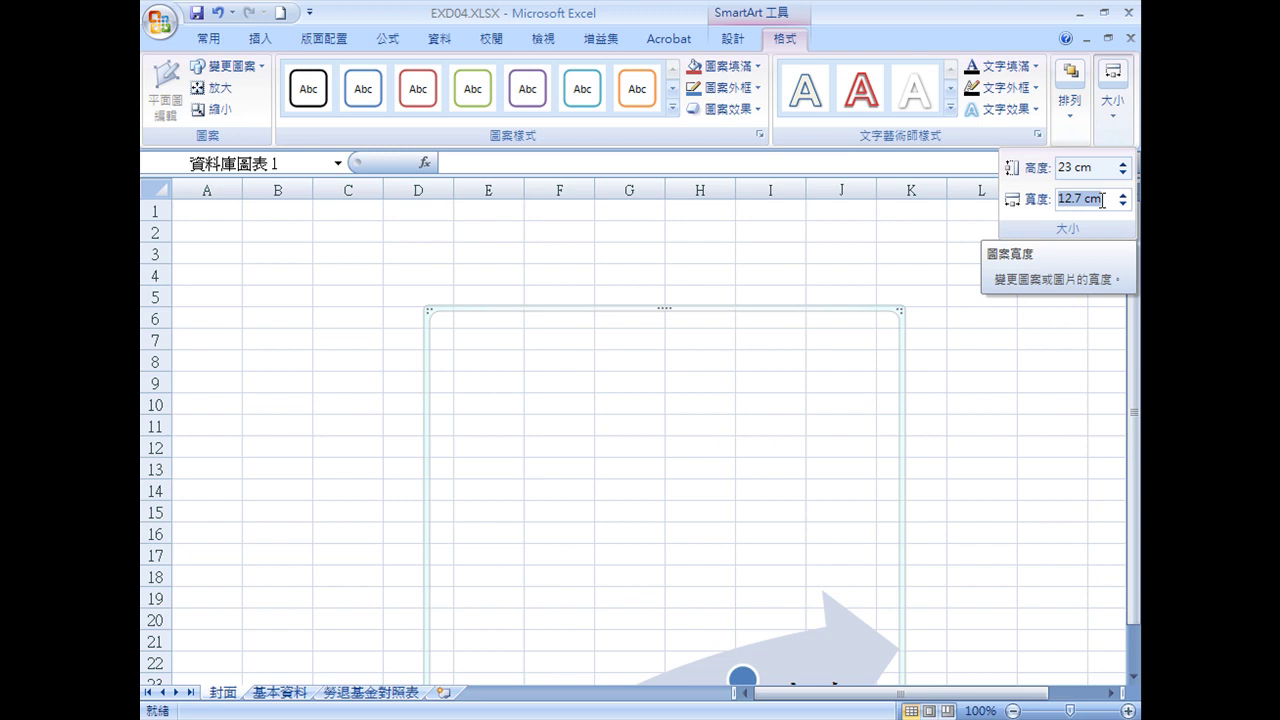
{"action": "type", "text": "14.5"}
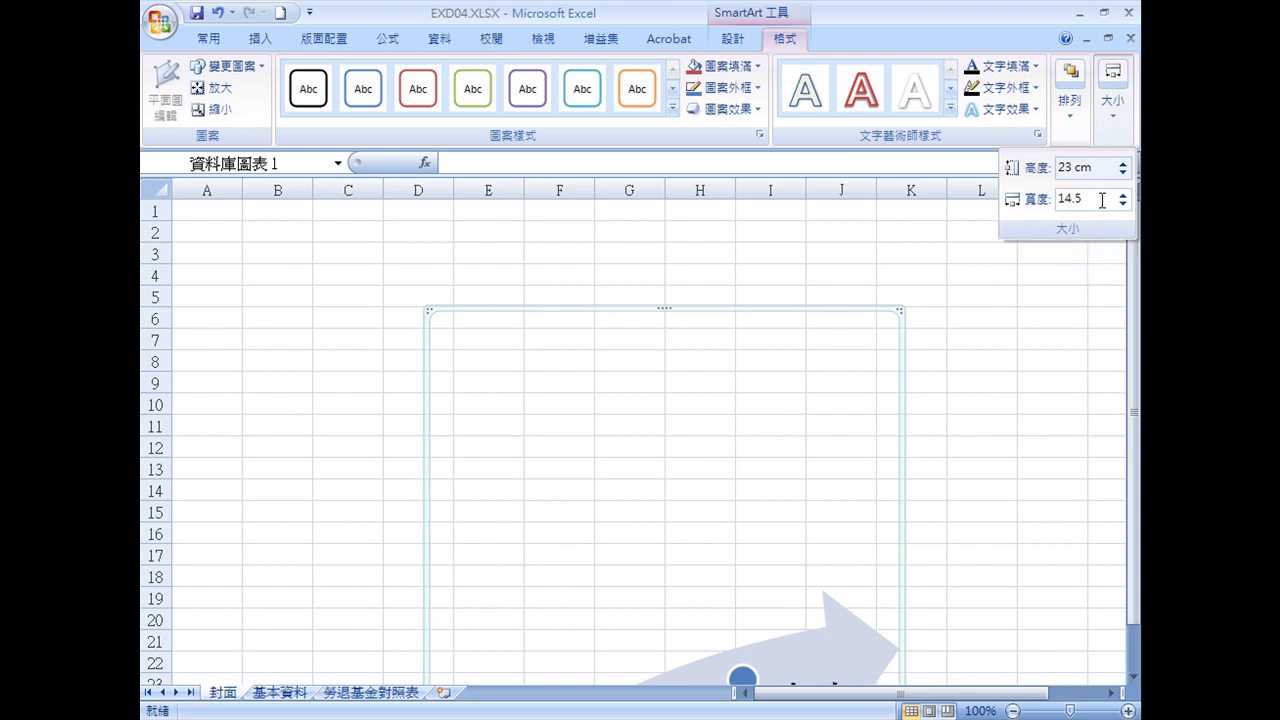
{"action": "key", "text": "Return"}
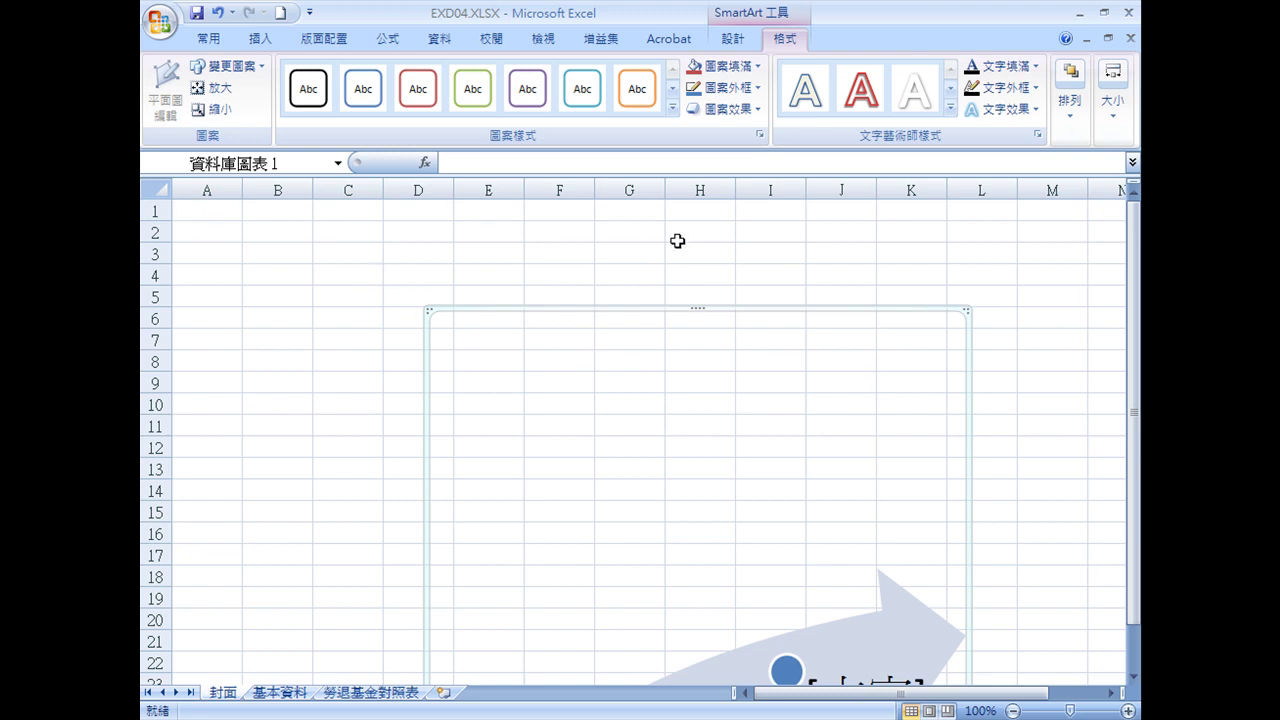
- Drag the arrow SmartArt to the top-left corner at cell A1, then select its first text point
{"action": "mouse_move", "coordinate": [591, 306]}
{"action": "left_mouse_down"}
{"action": "mouse_move", "coordinate": [411, 242]}
{"action": "mouse_move", "coordinate": [348, 201]}
{"action": "left_mouse_up"}
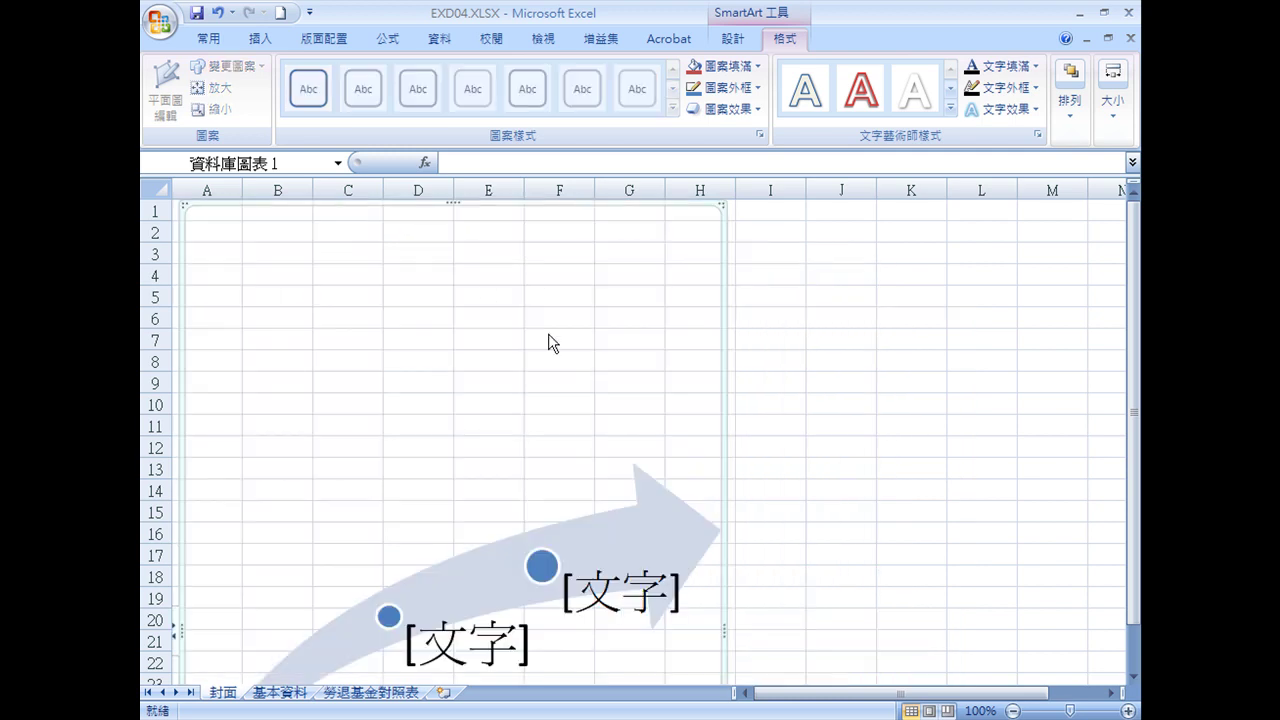
{"action": "scroll", "coordinate": [594, 380], "scroll_direction": "down", "scroll_amount": 4}
{"action": "scroll", "coordinate": [594, 380], "scroll_direction": "down", "scroll_amount": 1}
{"action": "scroll", "coordinate": [594, 380], "scroll_direction": "down", "scroll_amount": 3}
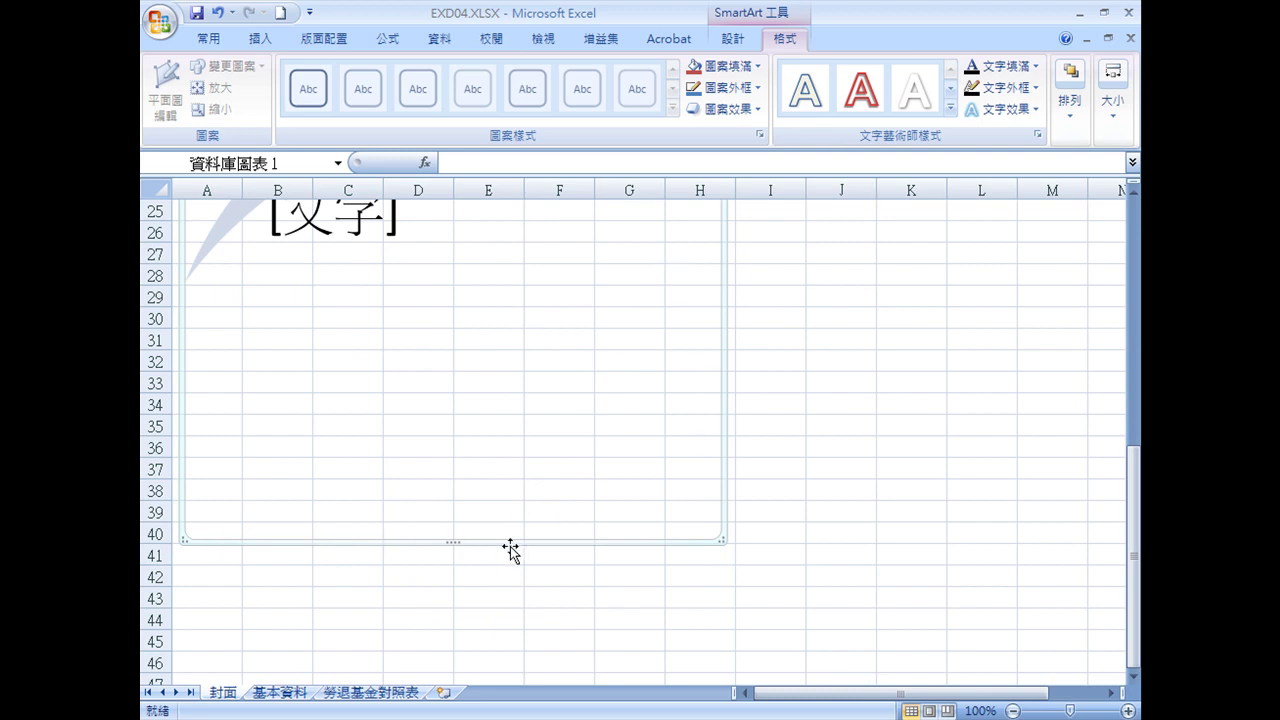
{"action": "scroll", "coordinate": [465, 545], "scroll_direction": "up", "scroll_amount": 5}
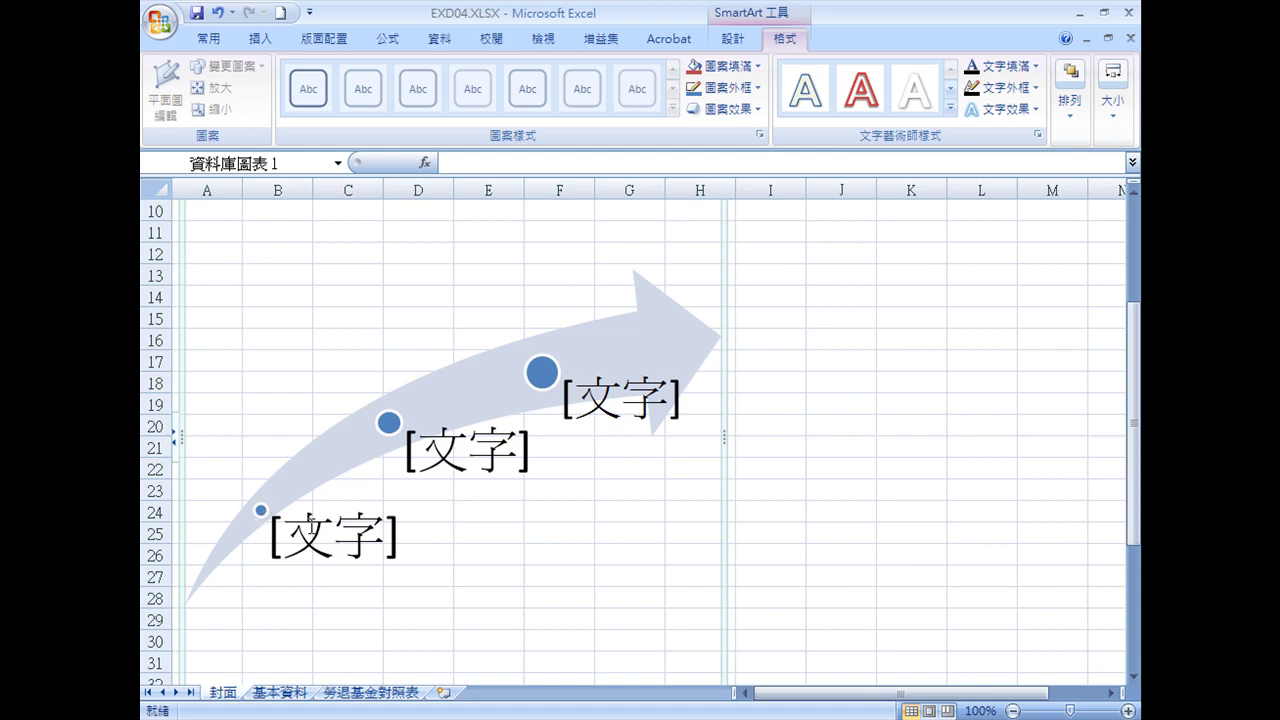
{"action": "left_click", "coordinate": [307, 520]}
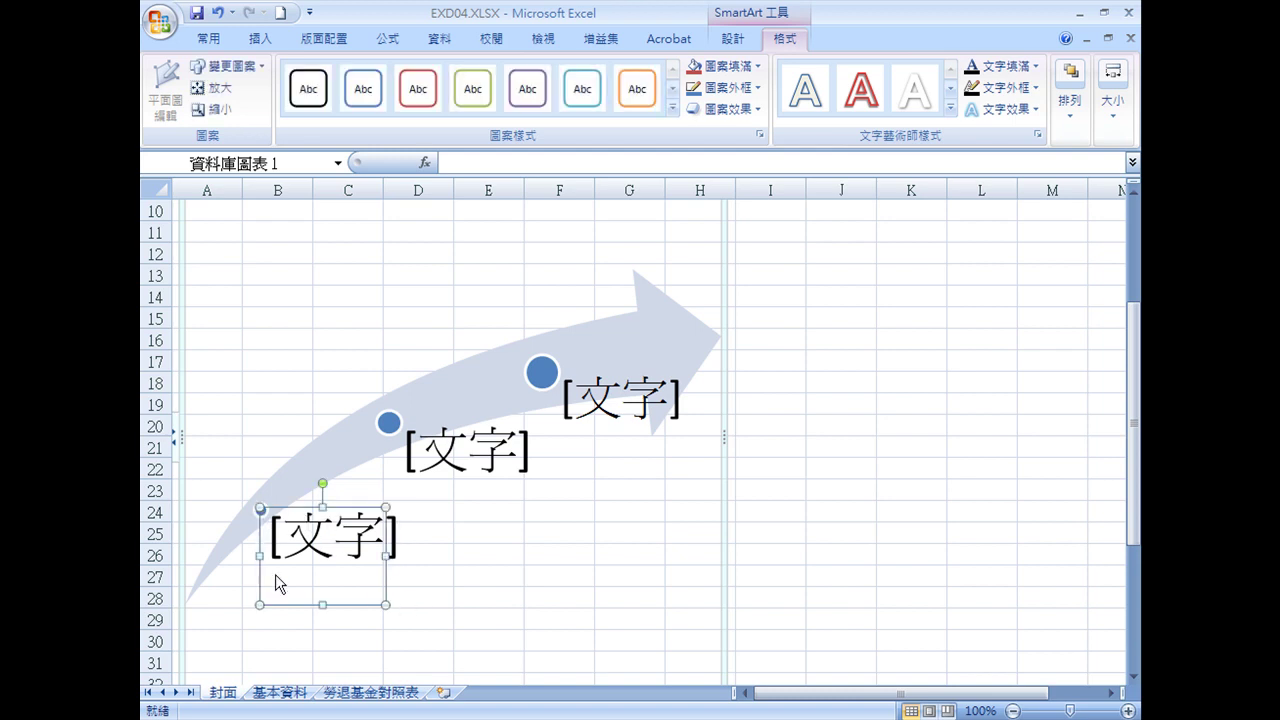
- Delete the first text point and label the lower point 基本資料
{"action": "key", "text": "ctrl+shift+period"}
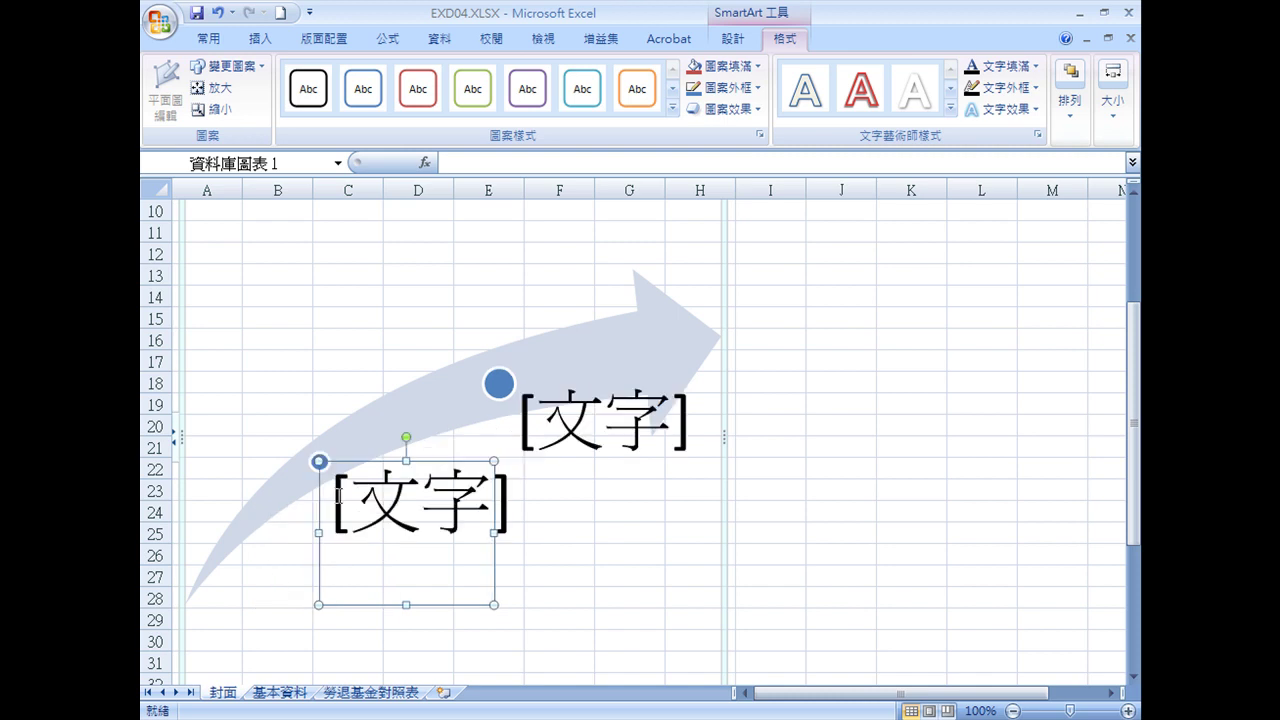
{"action": "left_click", "coordinate": [339, 494]}
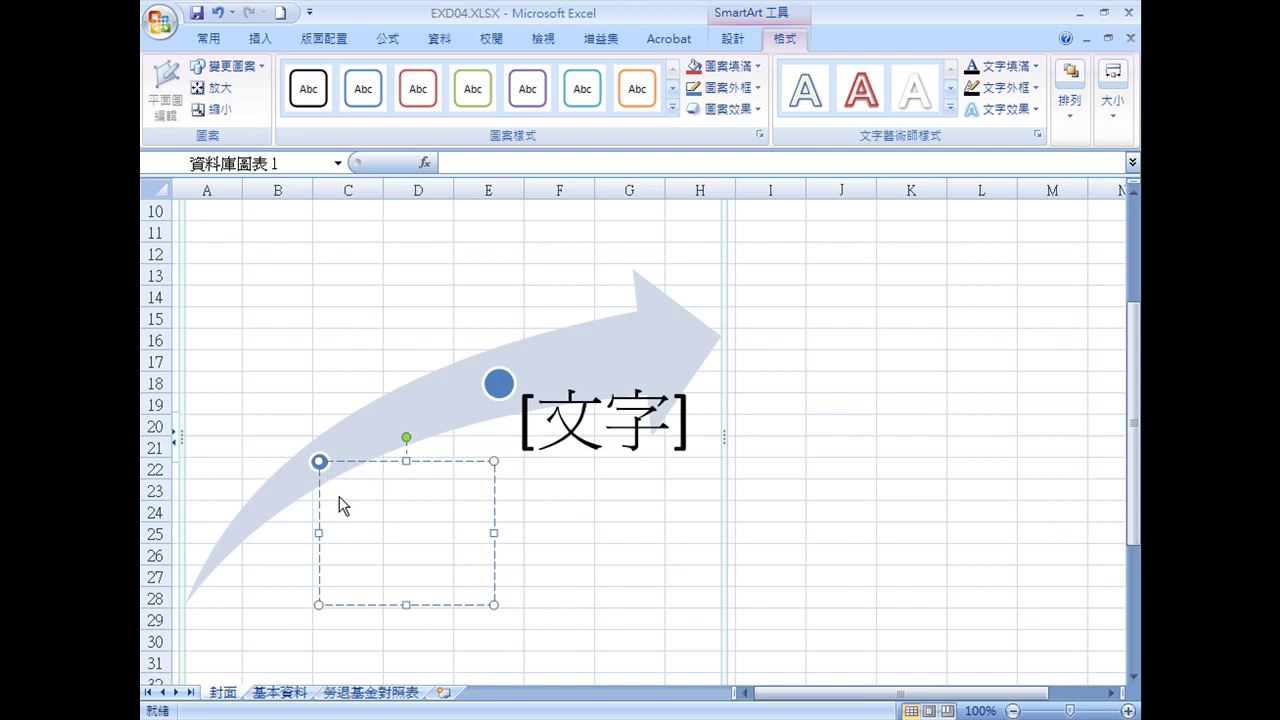
{"action": "type", "text": "基本資料"}
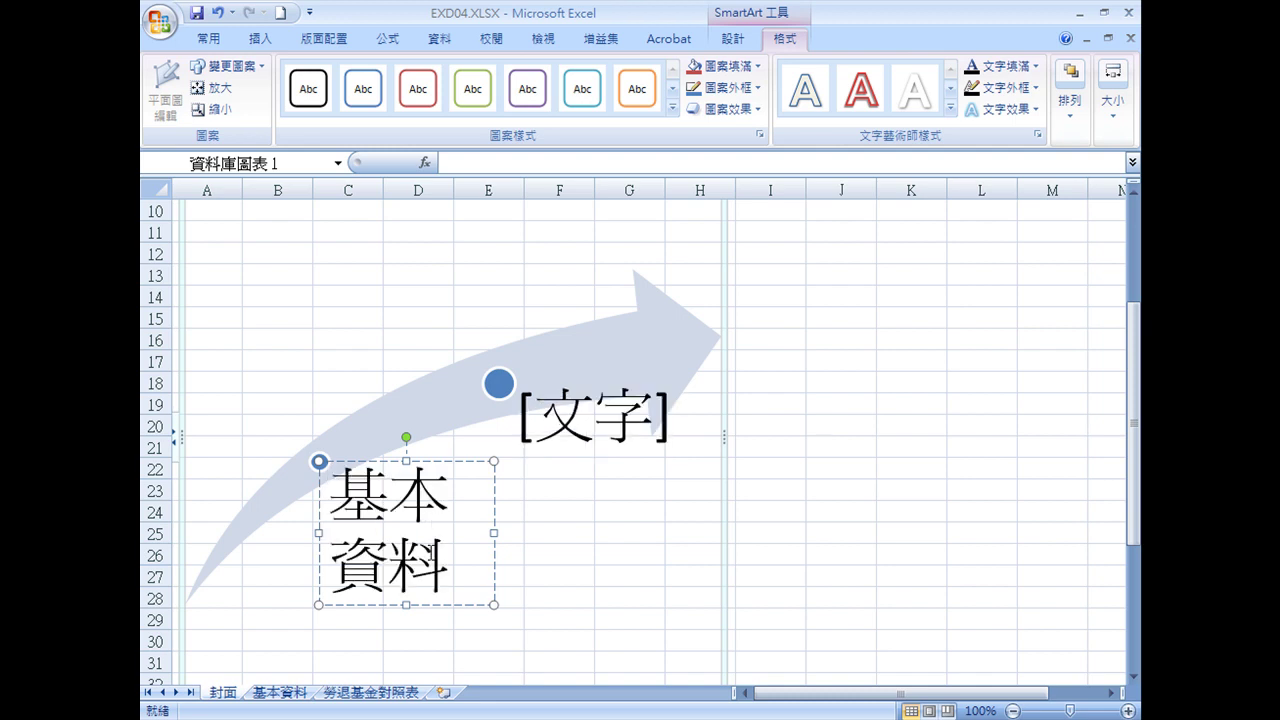
- Label the upper point 勞退基金對照表 and select that text
{"action": "left_click", "coordinate": [539, 412]}
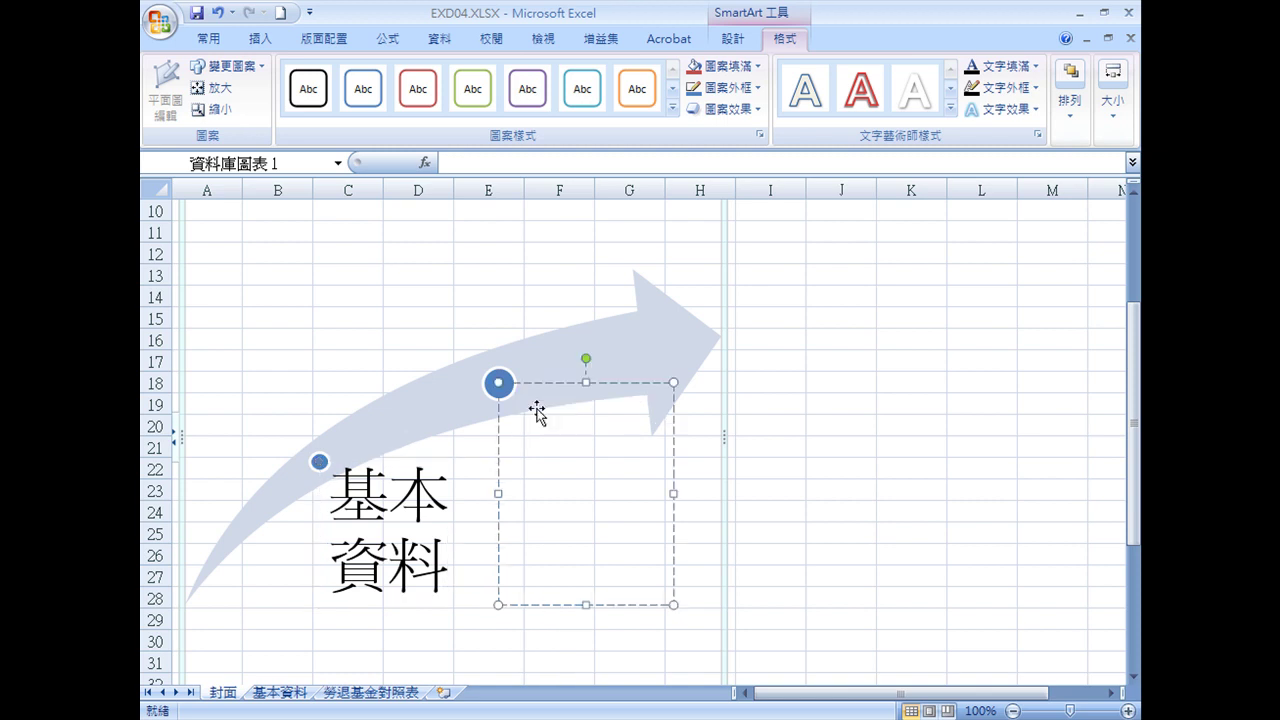
{"action": "type", "text": "勞退基金對照表"}
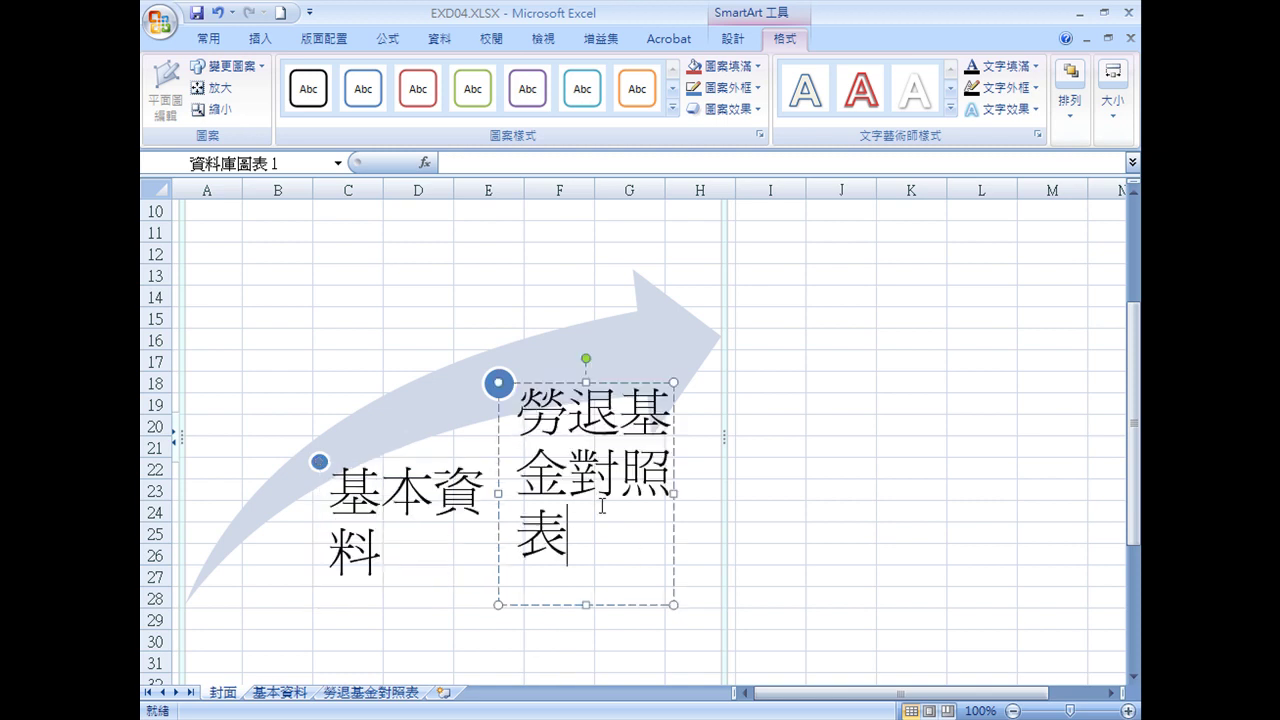
{"action": "left_click", "coordinate": [567, 412]}
{"action": "left_click_drag", "start_coordinate": [518, 410], "coordinate": [580, 545]}
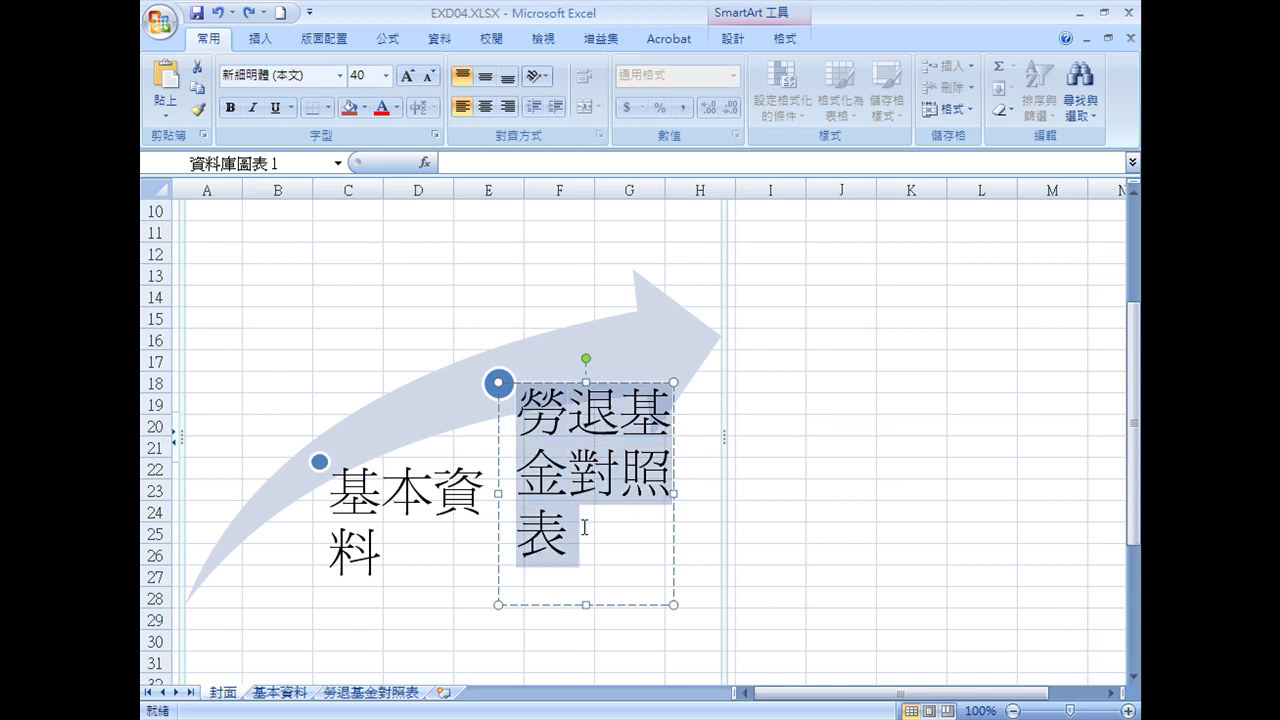
- Set 勞退基金對照表 to 標楷體 and copy that format onto 基本資料 with Format Painter
{"action": "left_click", "coordinate": [341, 76]}
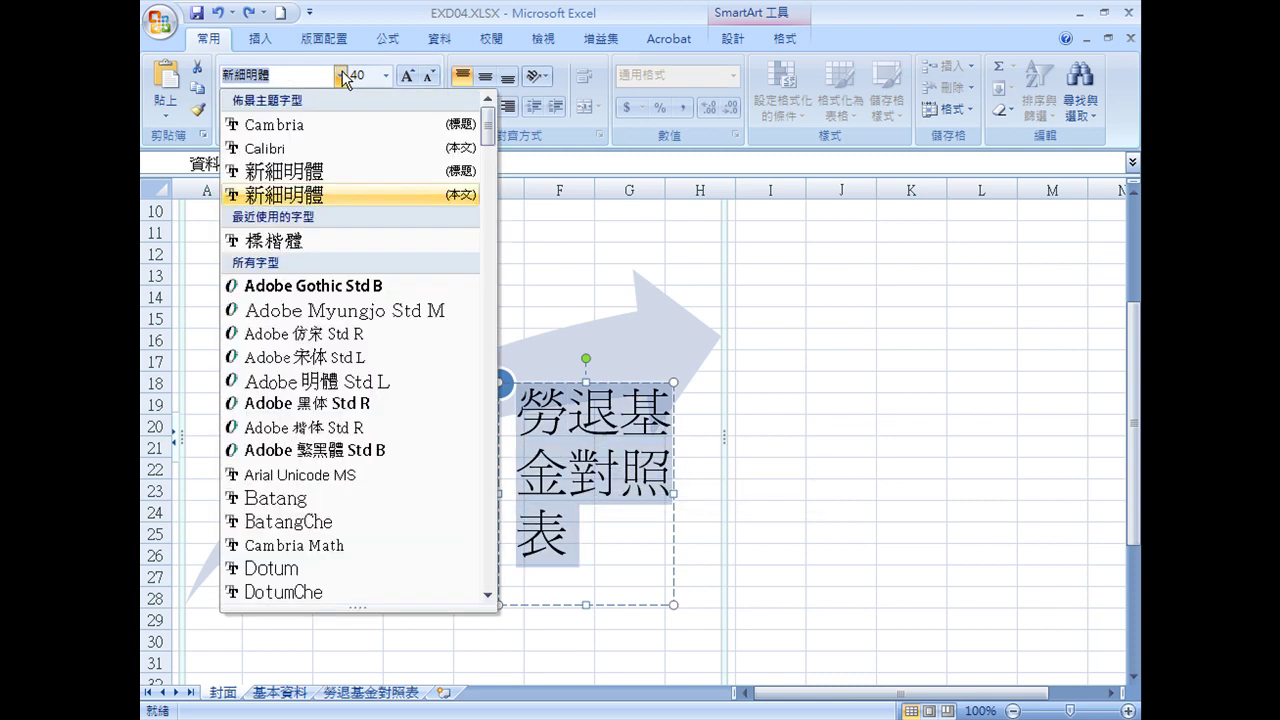
{"action": "left_click", "coordinate": [330, 240]}
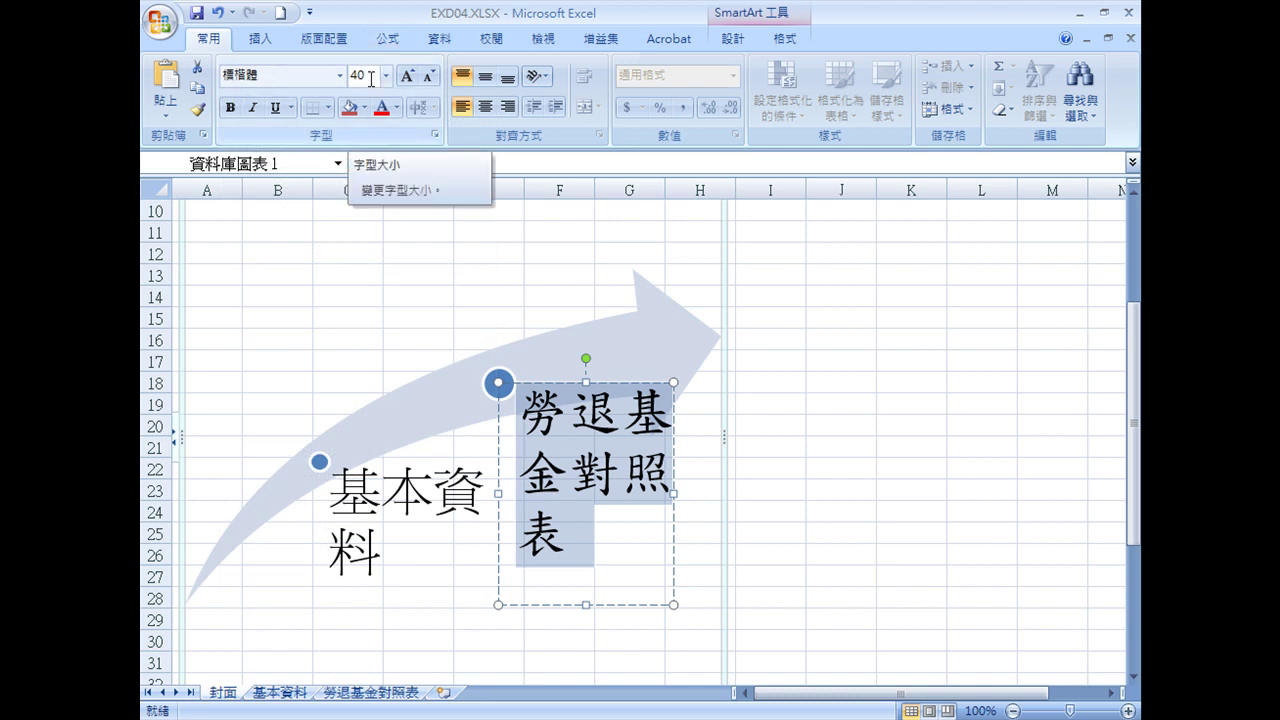
{"action": "left_click", "coordinate": [198, 113]}
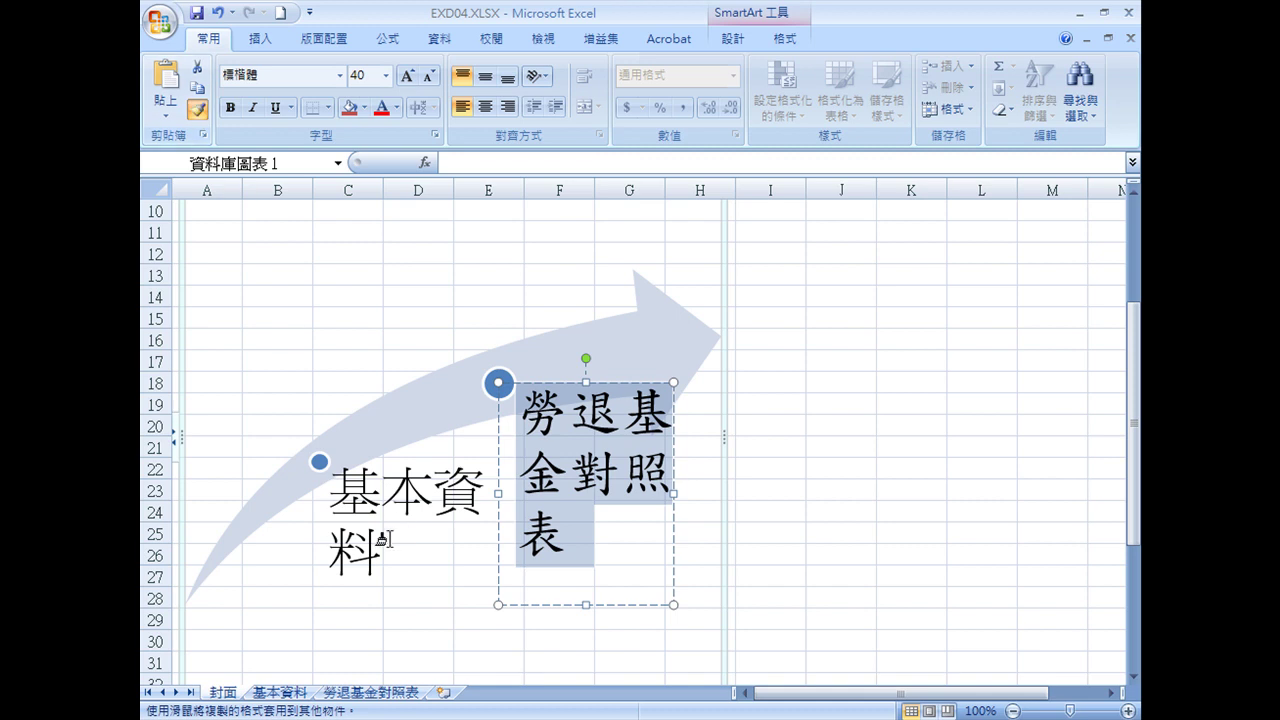
{"action": "left_click", "coordinate": [358, 487]}
{"action": "left_click_drag", "start_coordinate": [358, 487], "coordinate": [378, 548]}
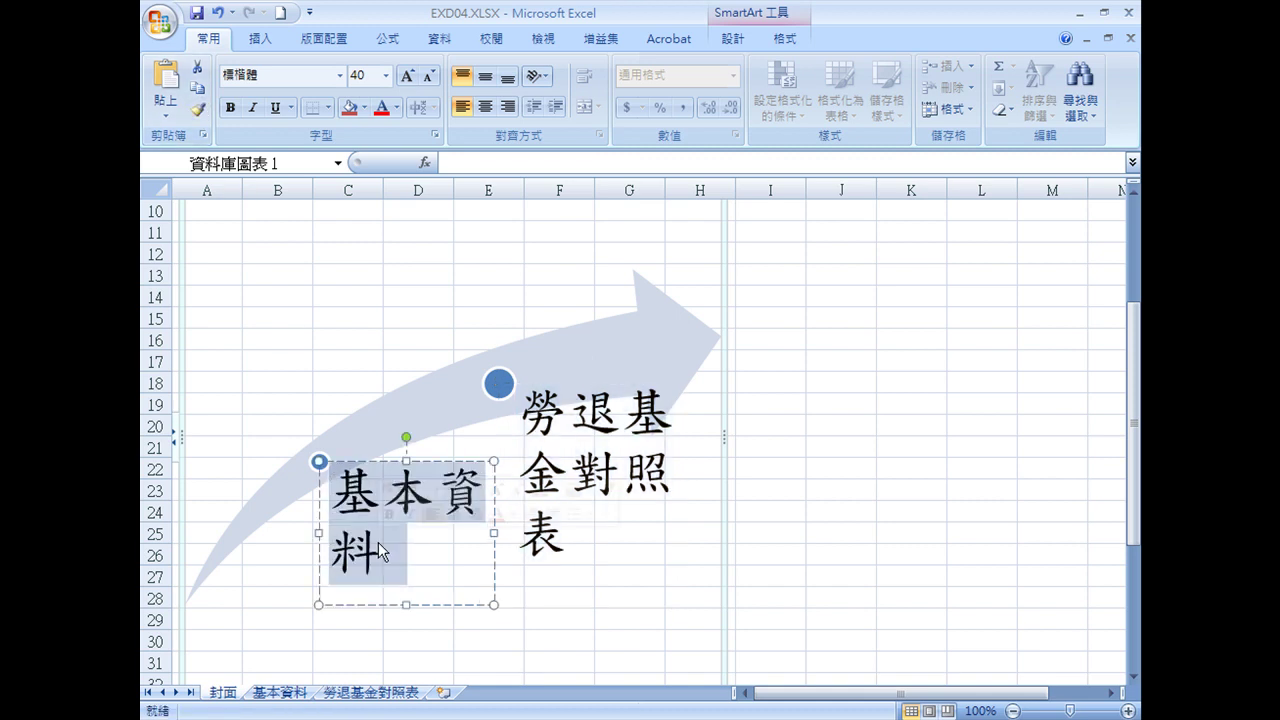
{"action": "scroll", "coordinate": [378, 542], "scroll_direction": "down", "scroll_amount": 1}
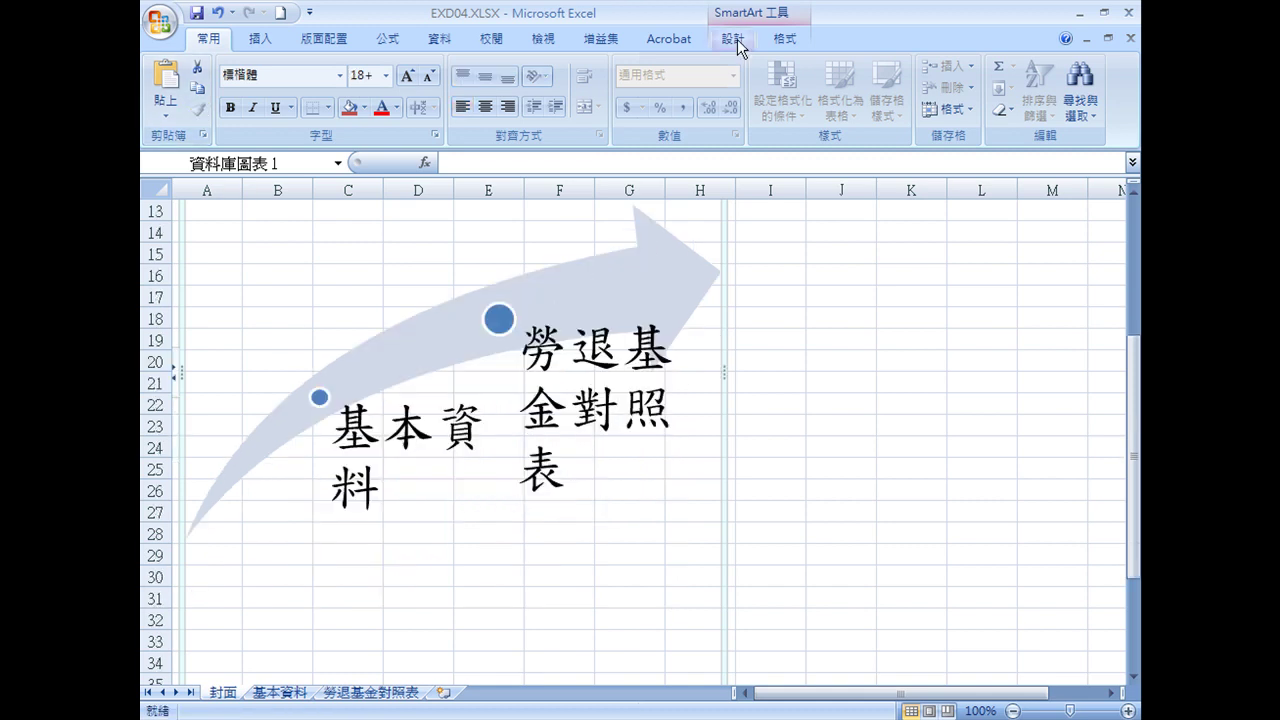
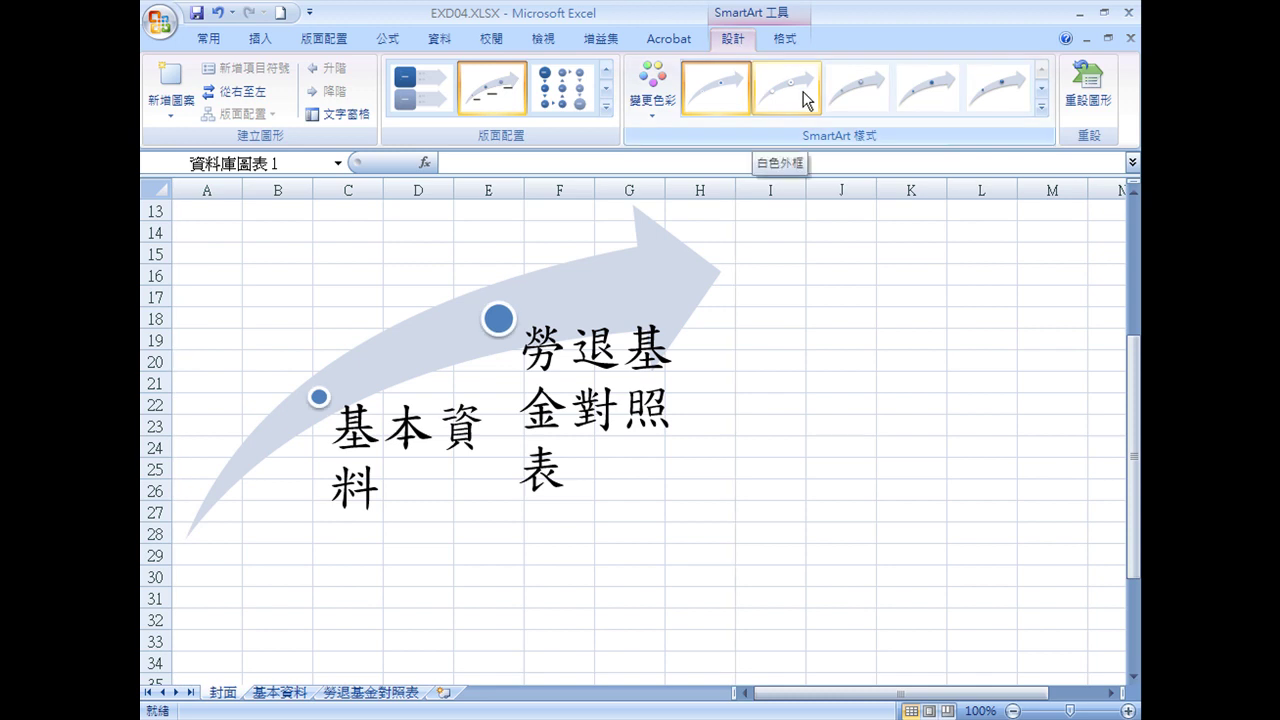
- Apply the 白色外框 white outline style to the cover's SmartArt arrow, then show the 勞退基金對照表 sheet
{"action": "left_click", "coordinate": [799, 96]}
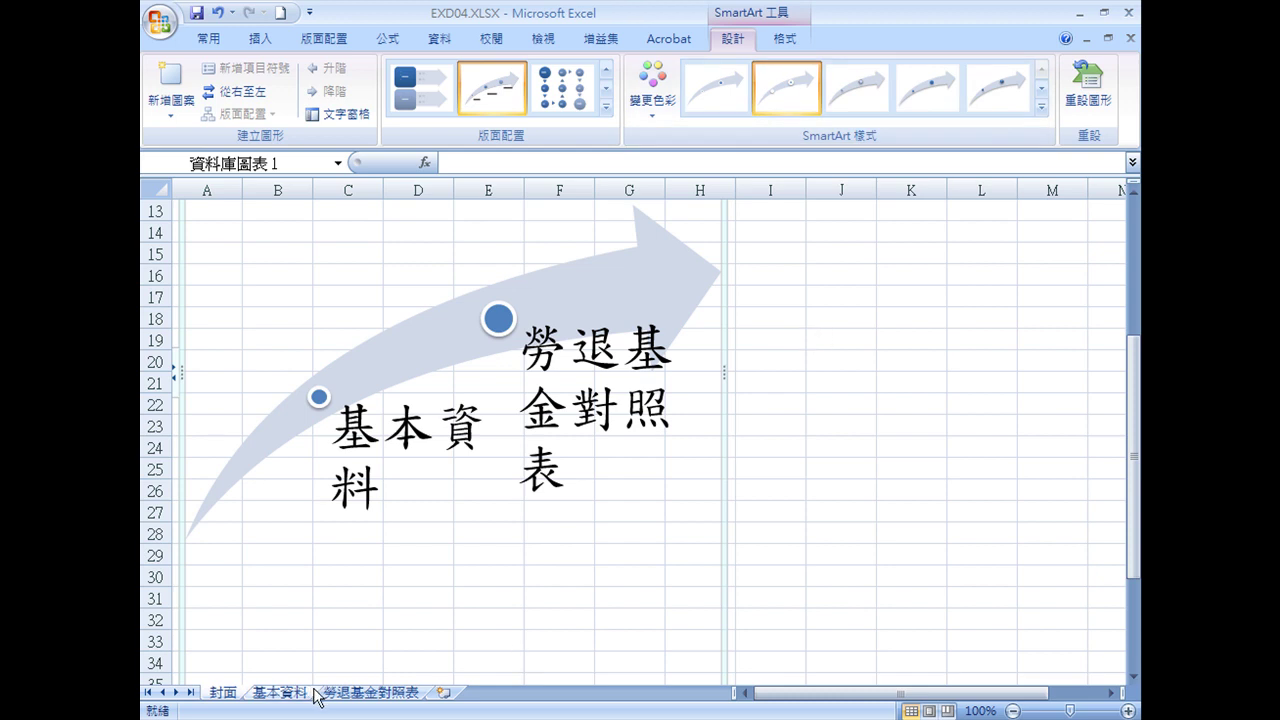
{"action": "left_click", "coordinate": [378, 697]}
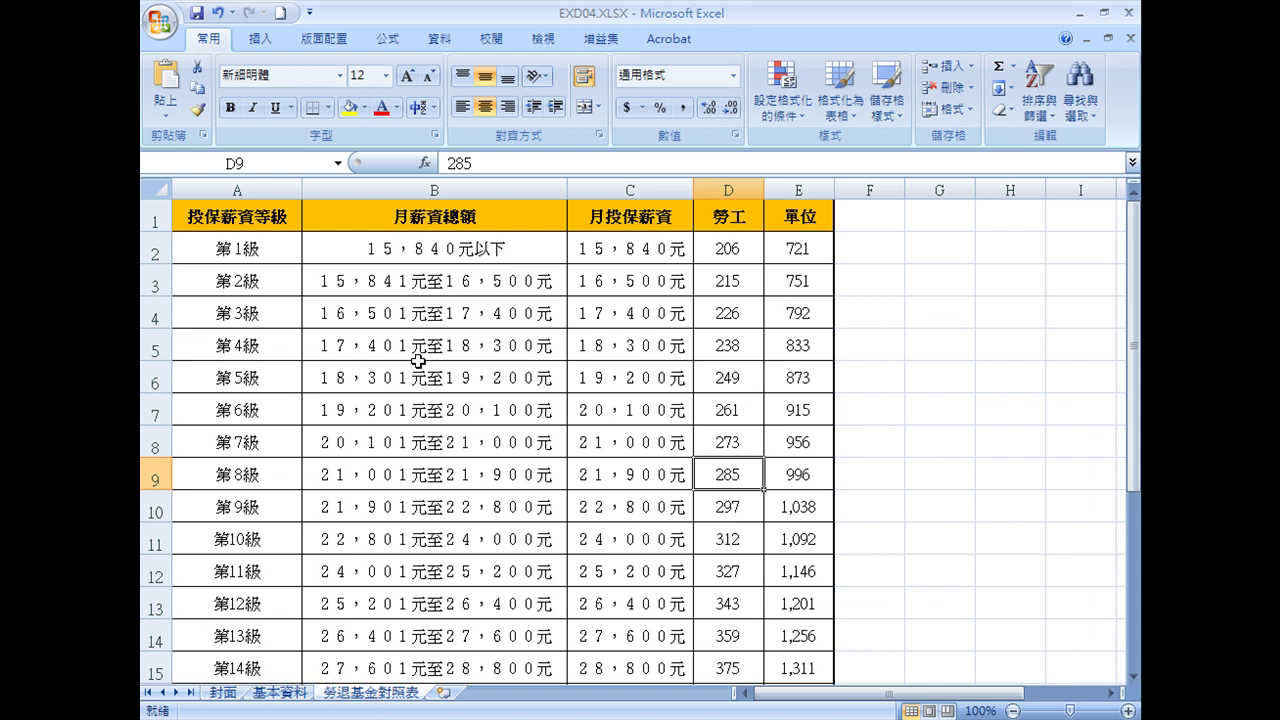
- Insert an empty column C before the 月投保薪資 column
{"action": "left_click", "coordinate": [628, 189]}
{"action": "right_click", "coordinate": [628, 189]}
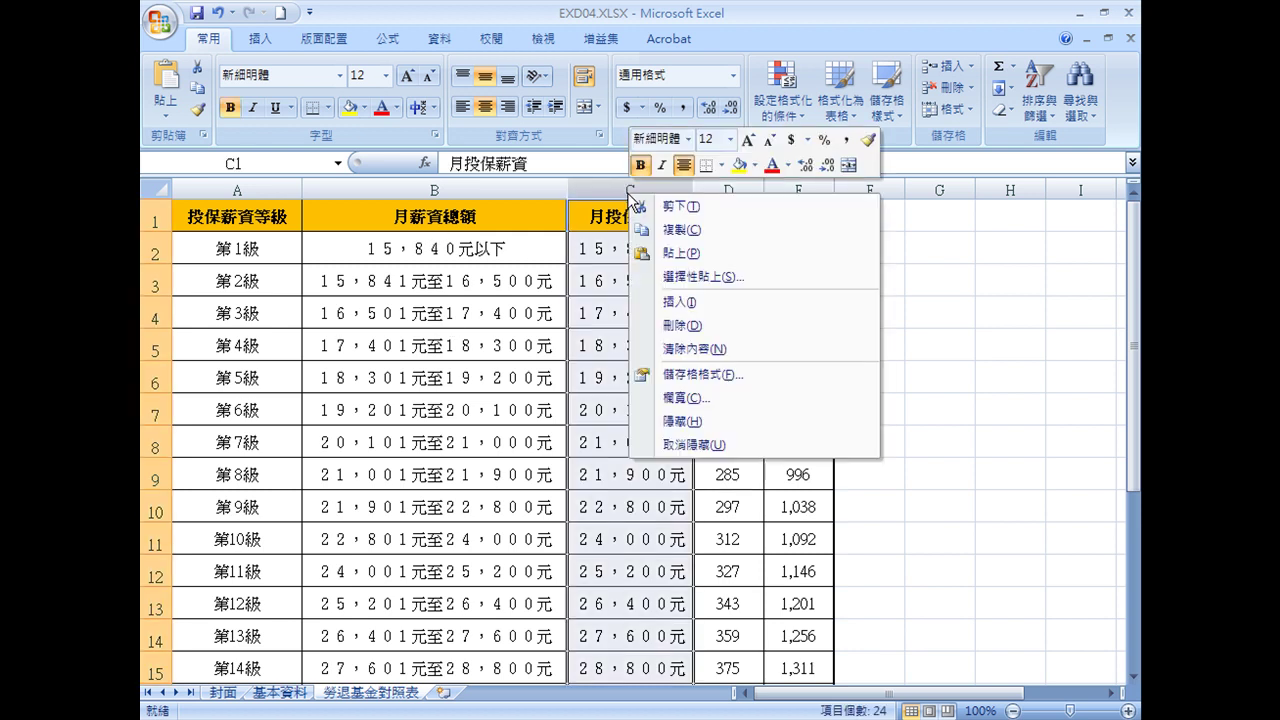
{"action": "left_click", "coordinate": [675, 300]}
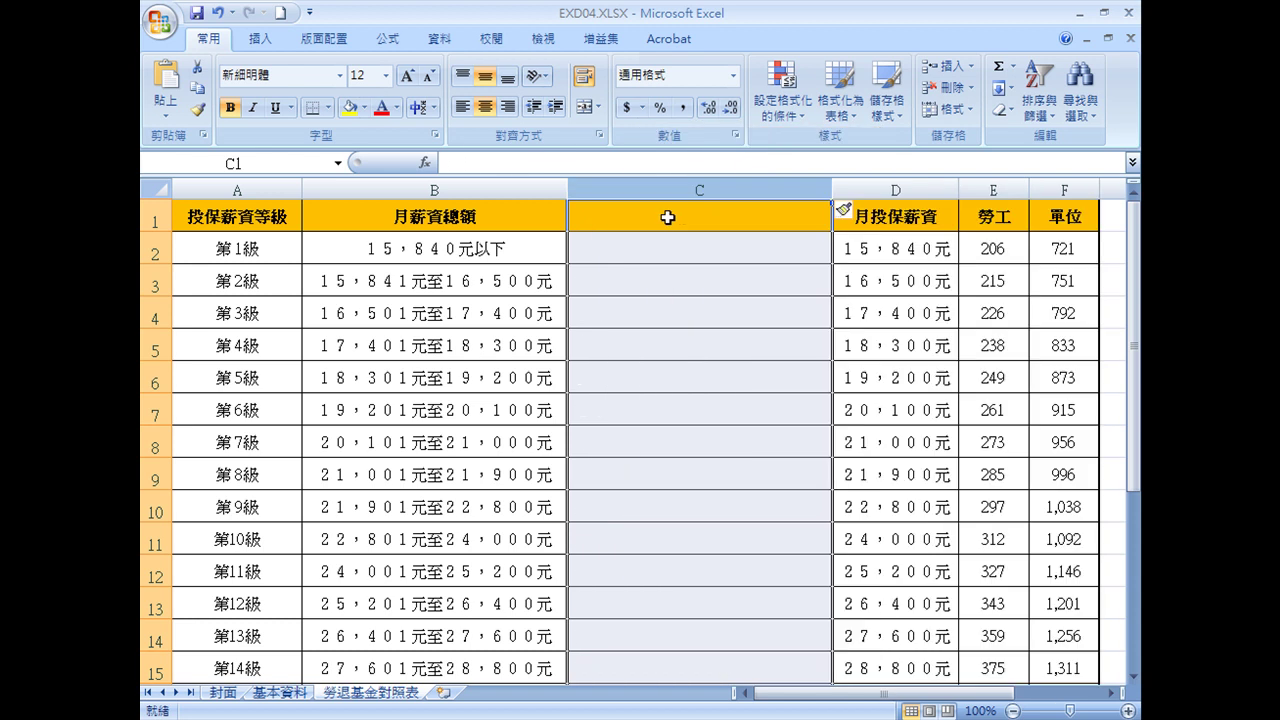
- Split column B's 月薪資總額 ranges with fixed-width Text to Columns, replacing destination contents
{"action": "left_click", "coordinate": [435, 189]}
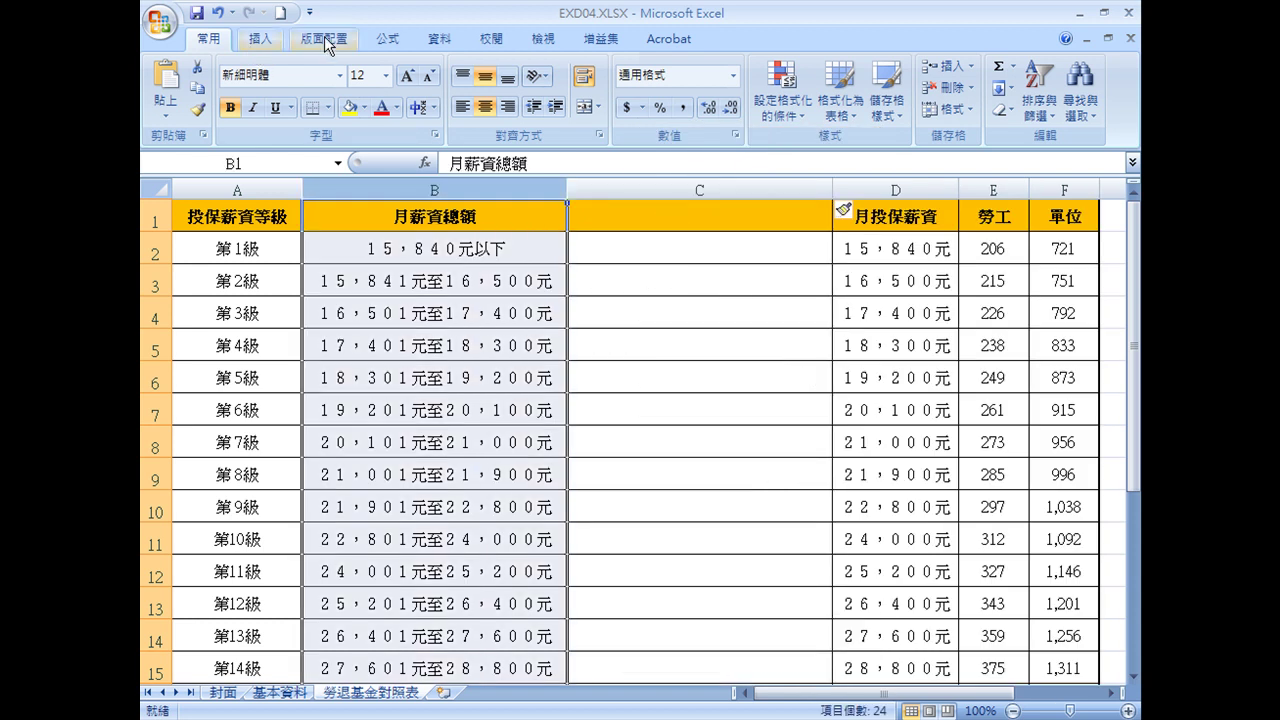
{"action": "left_click", "coordinate": [447, 40]}
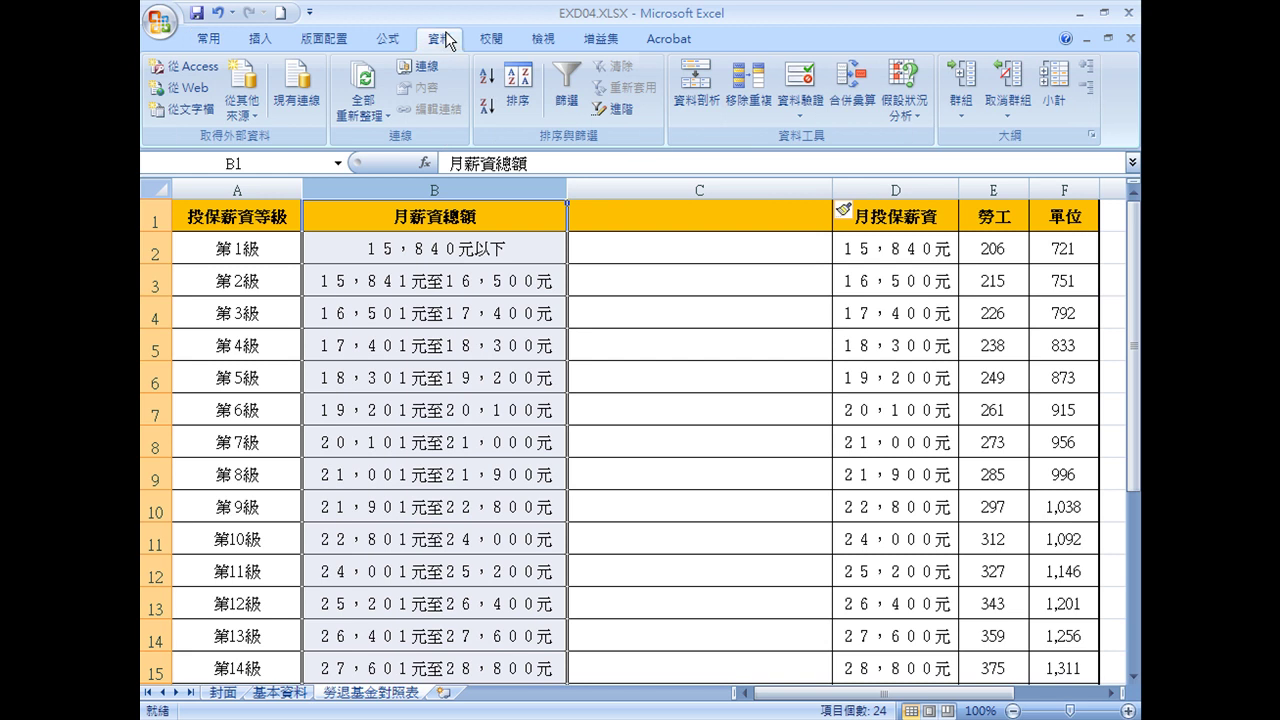
{"action": "left_click", "coordinate": [697, 80]}
{"action": "left_click", "coordinate": [231, 267]}
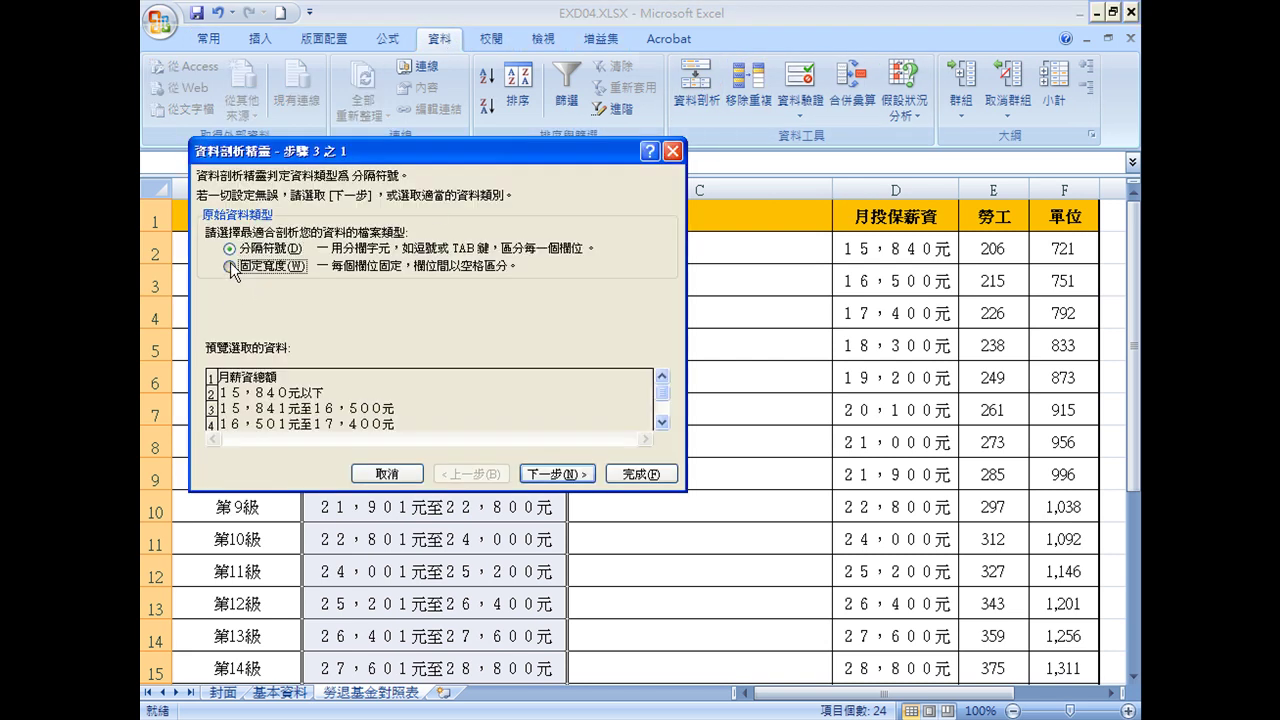
{"action": "left_click", "coordinate": [552, 473]}
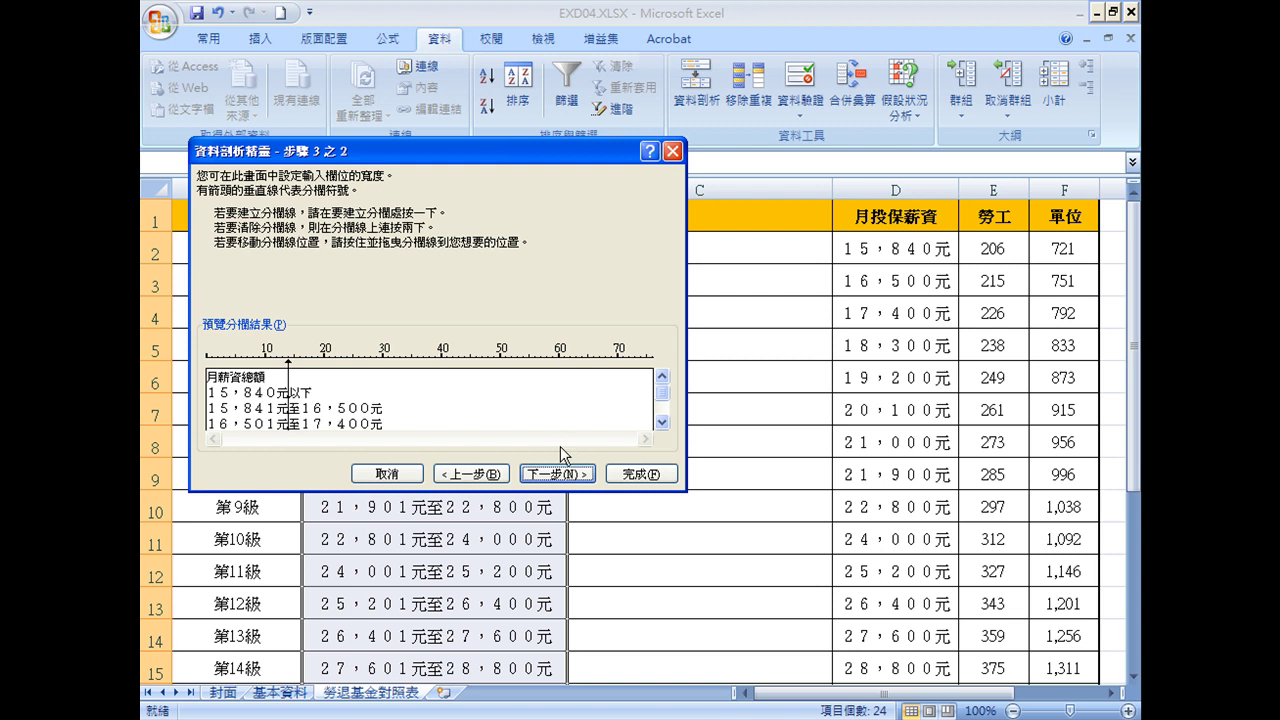
{"action": "left_click", "coordinate": [645, 478]}
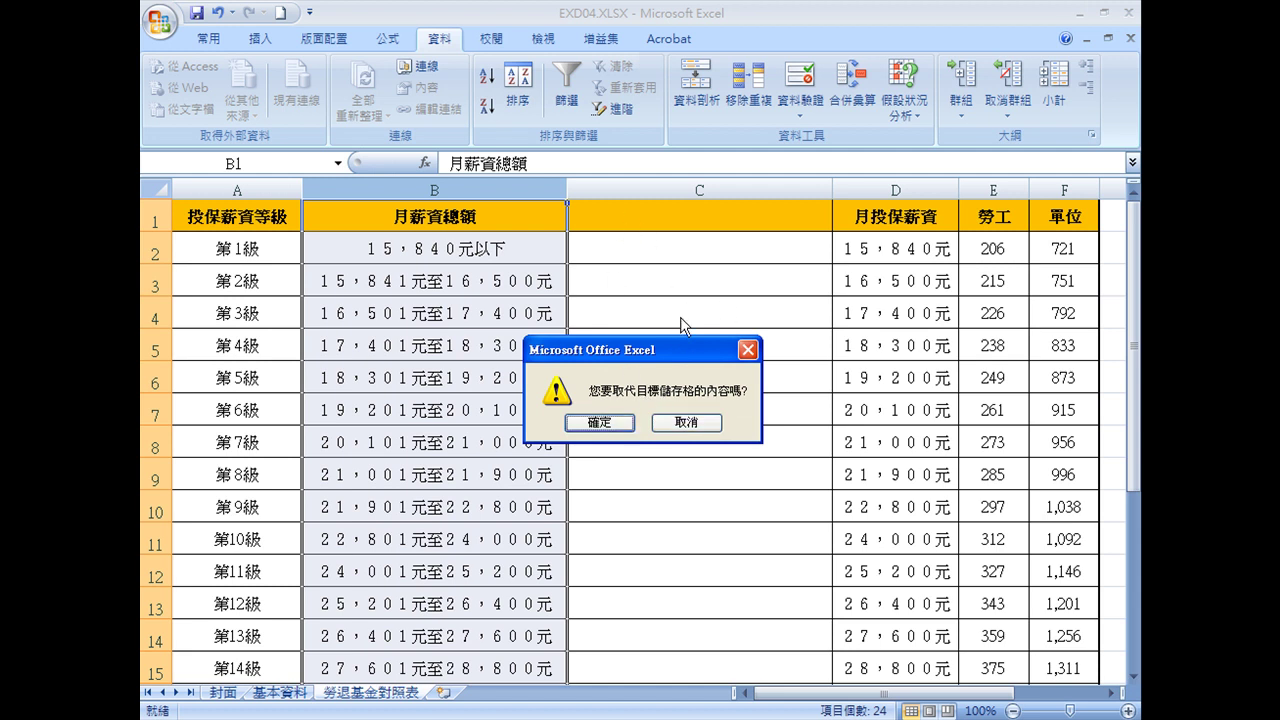
{"action": "left_click", "coordinate": [600, 422]}
- Merge and centre the 月薪資總額 header across cells B1:C1
{"action": "left_click_drag", "start_coordinate": [440, 216], "coordinate": [653, 222]}
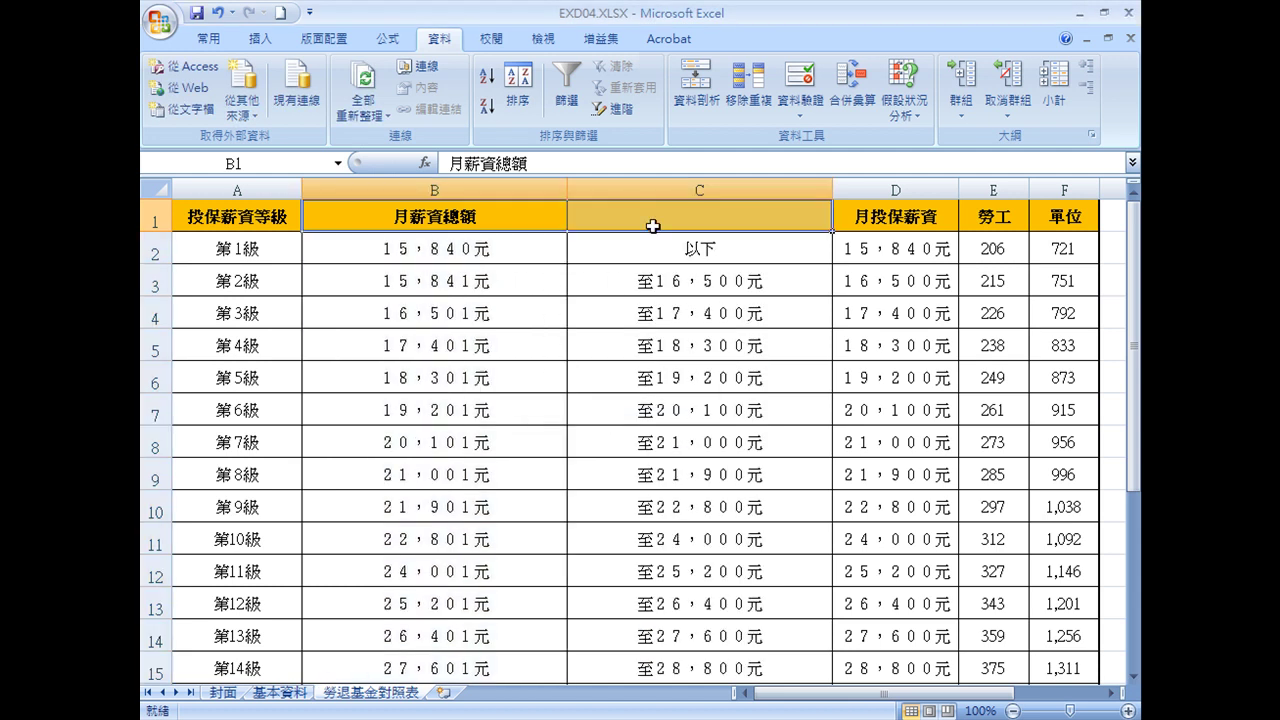
{"action": "left_click_drag", "start_coordinate": [469, 219], "coordinate": [676, 227]}
{"action": "left_click", "coordinate": [208, 42]}
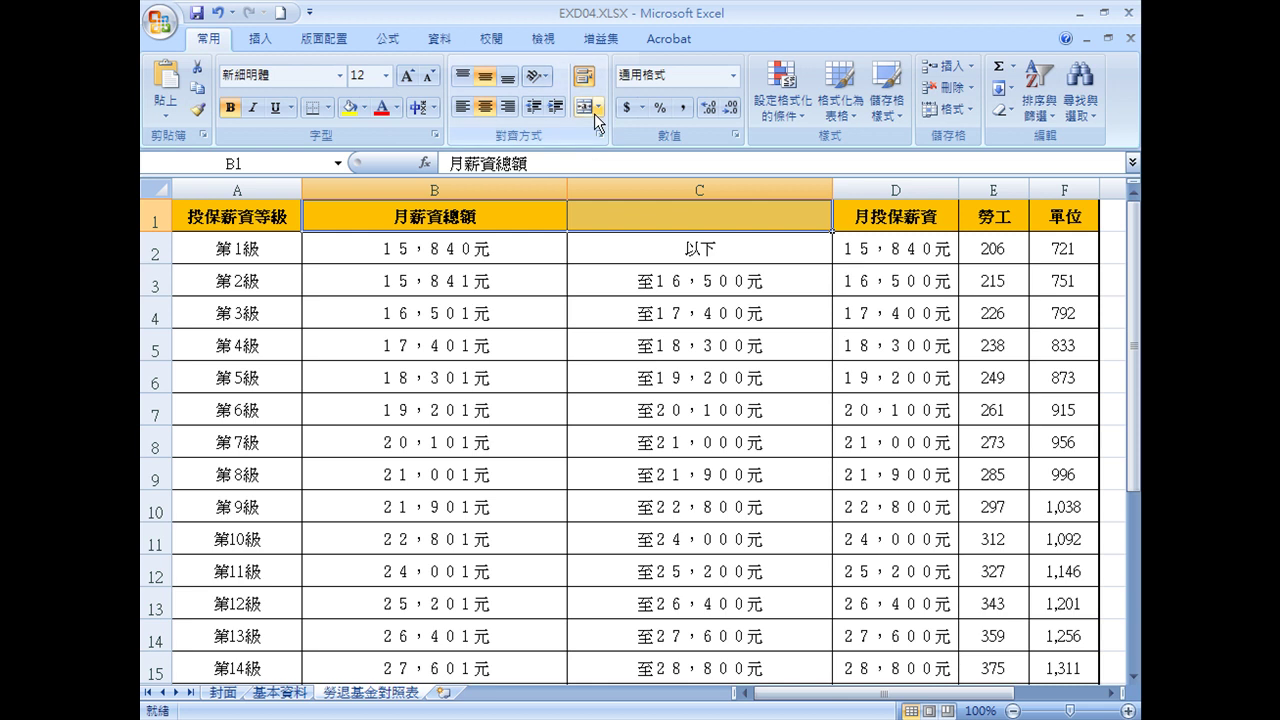
{"action": "left_click", "coordinate": [583, 106]}
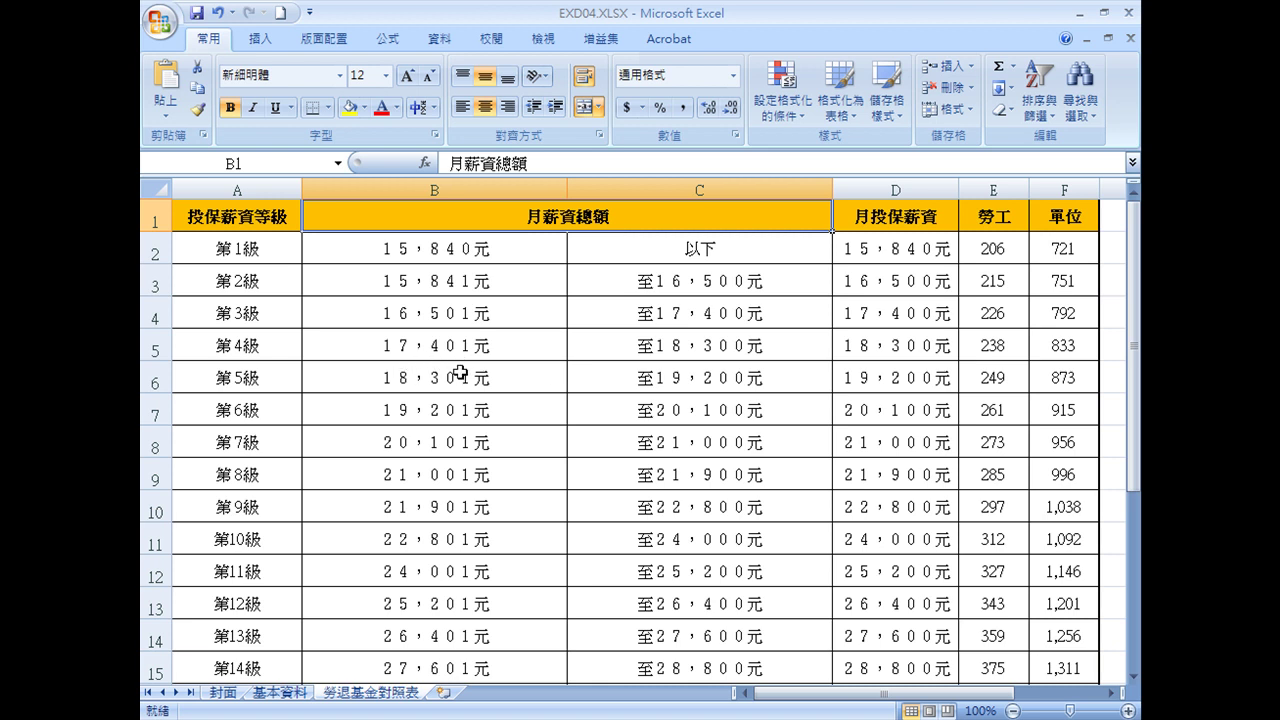
- Format the 基本資料 employee data A1:K41 as a medium-style table with headers
{"action": "left_click", "coordinate": [284, 695]}
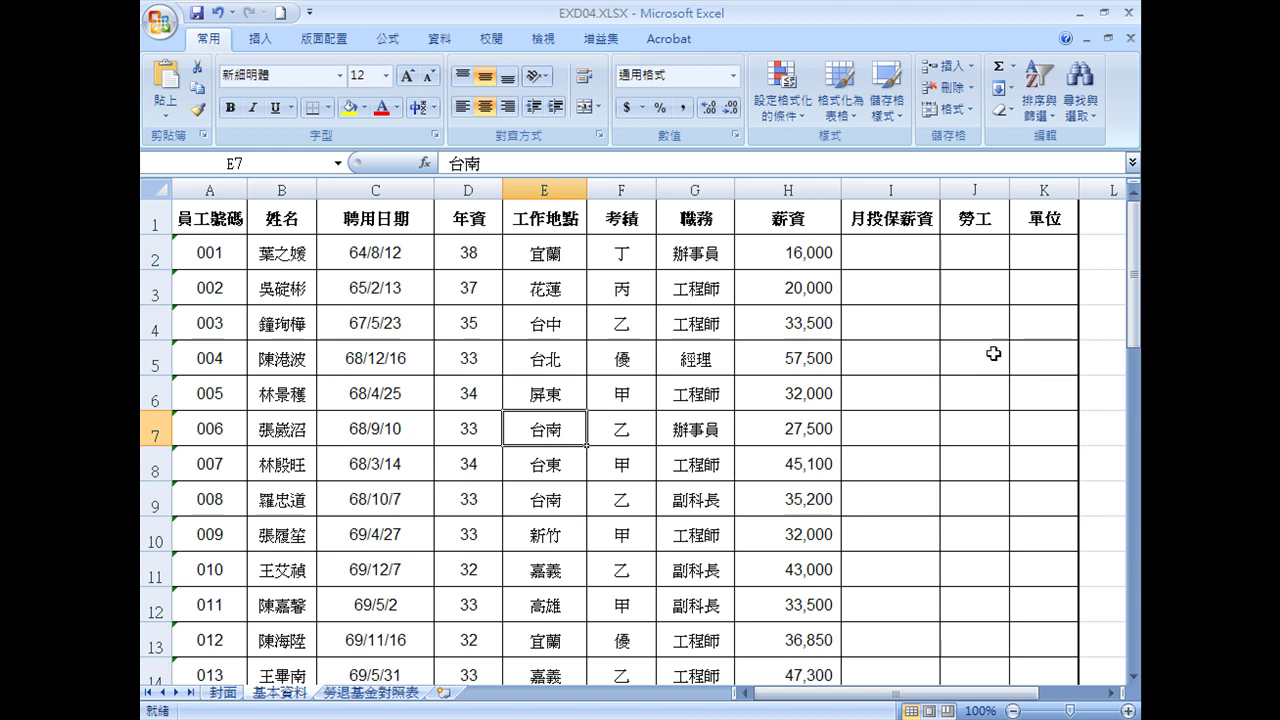
{"action": "left_click", "coordinate": [640, 365]}
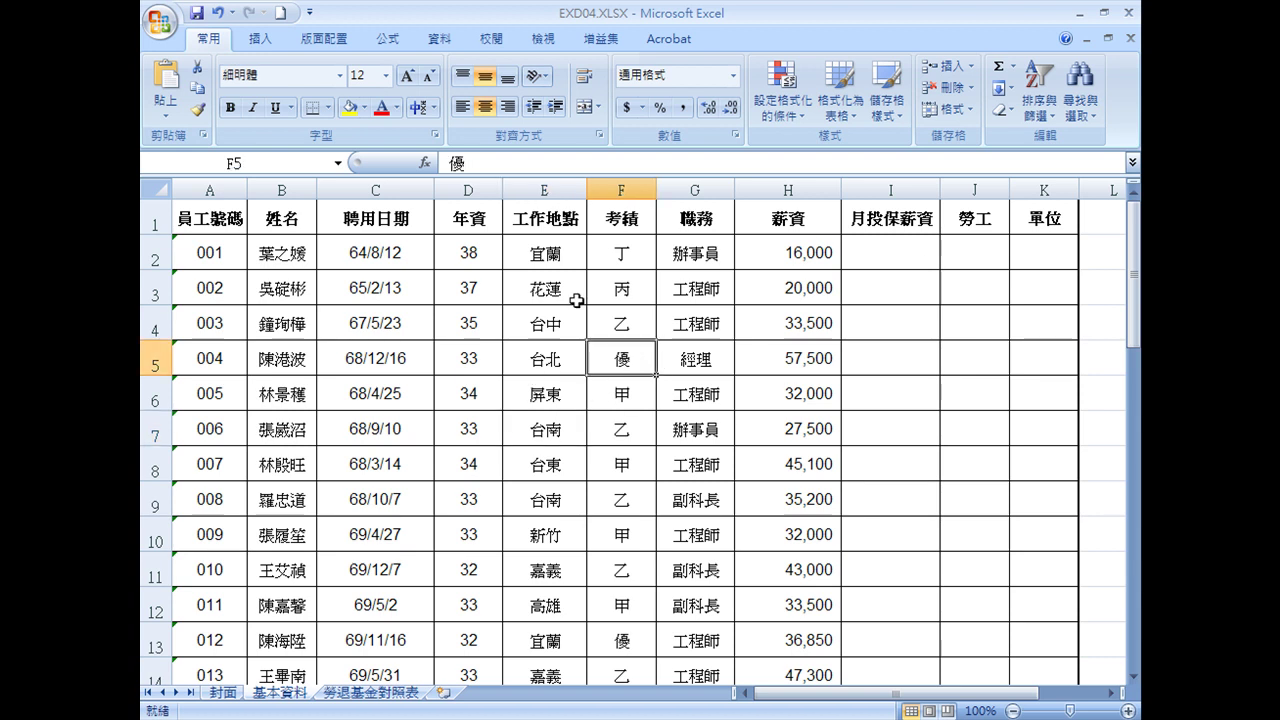
{"action": "left_click", "coordinate": [855, 118]}
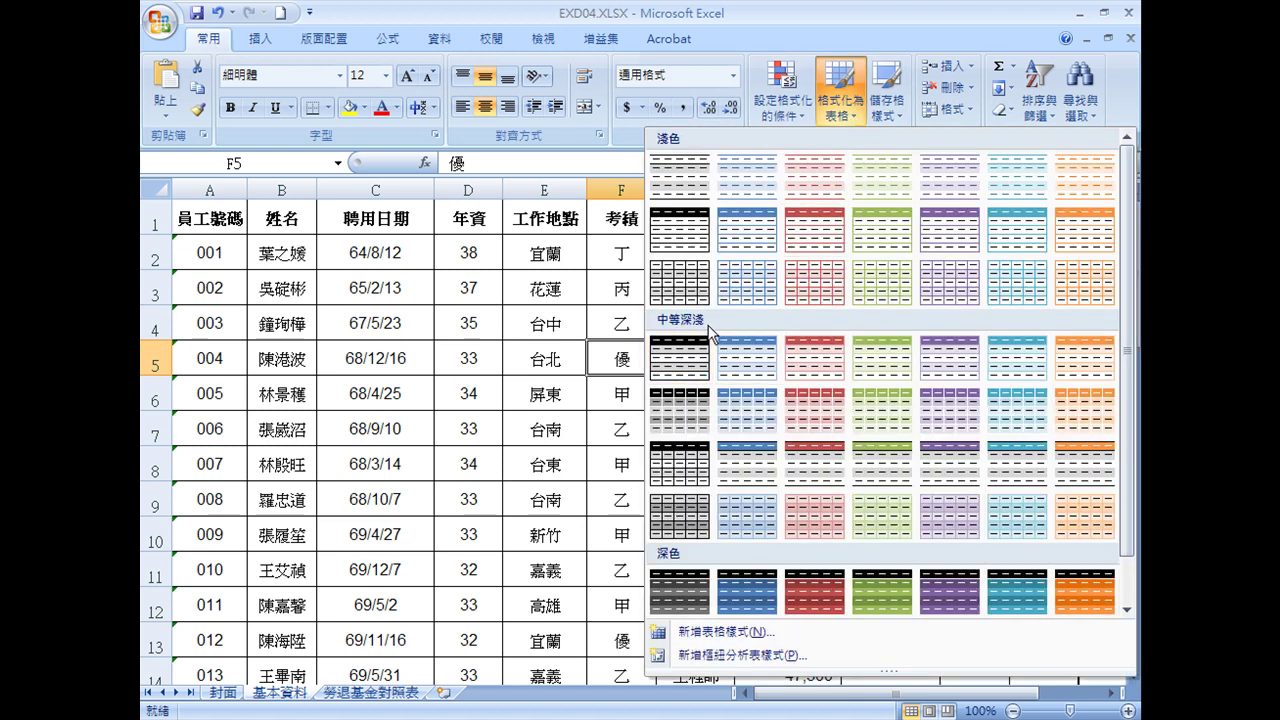
{"action": "left_click", "coordinate": [1015, 417]}
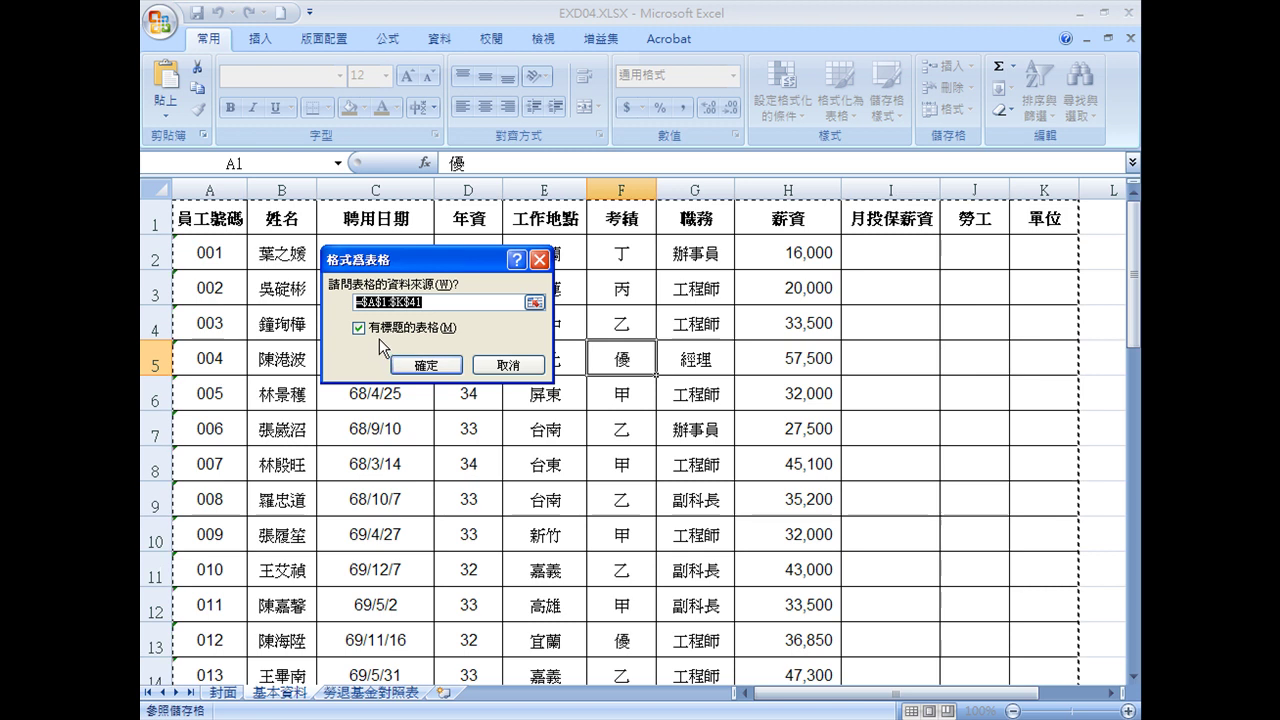
{"action": "left_click", "coordinate": [436, 364]}
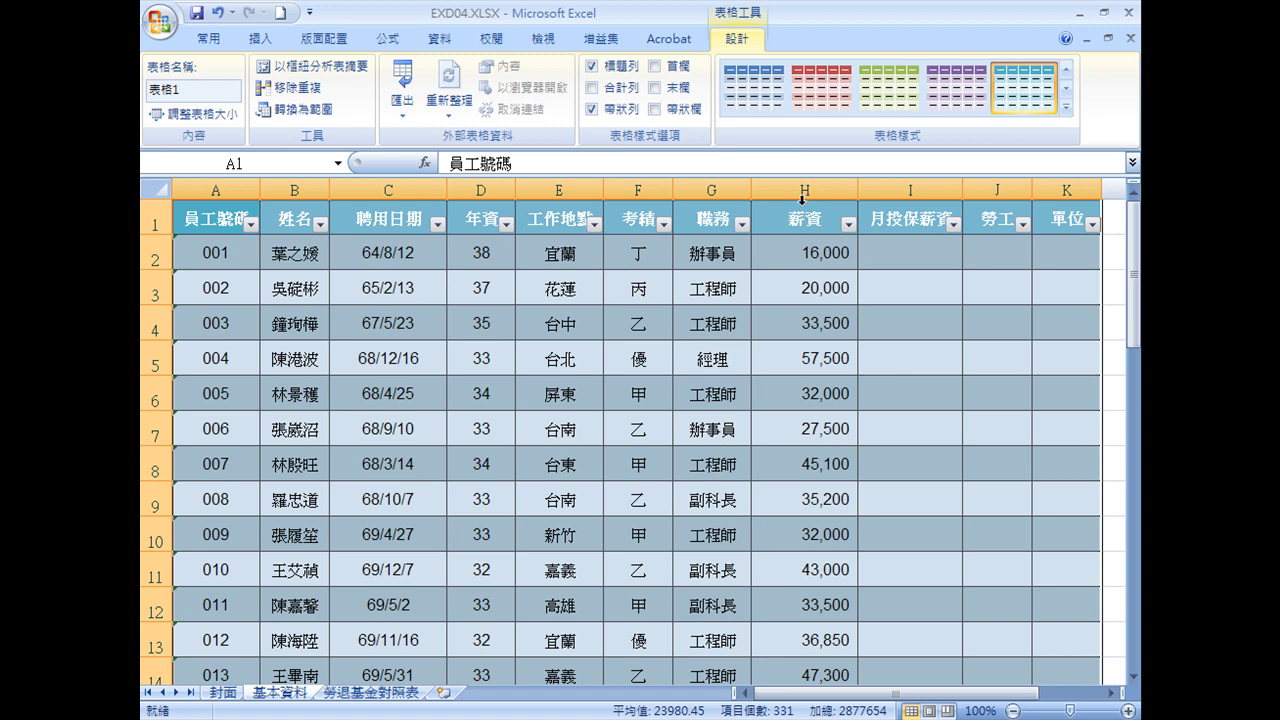
- Add 3 Arrows (Colored) icons to the 薪資 column H, then go to 勞退基金對照表
{"action": "left_click", "coordinate": [803, 190]}
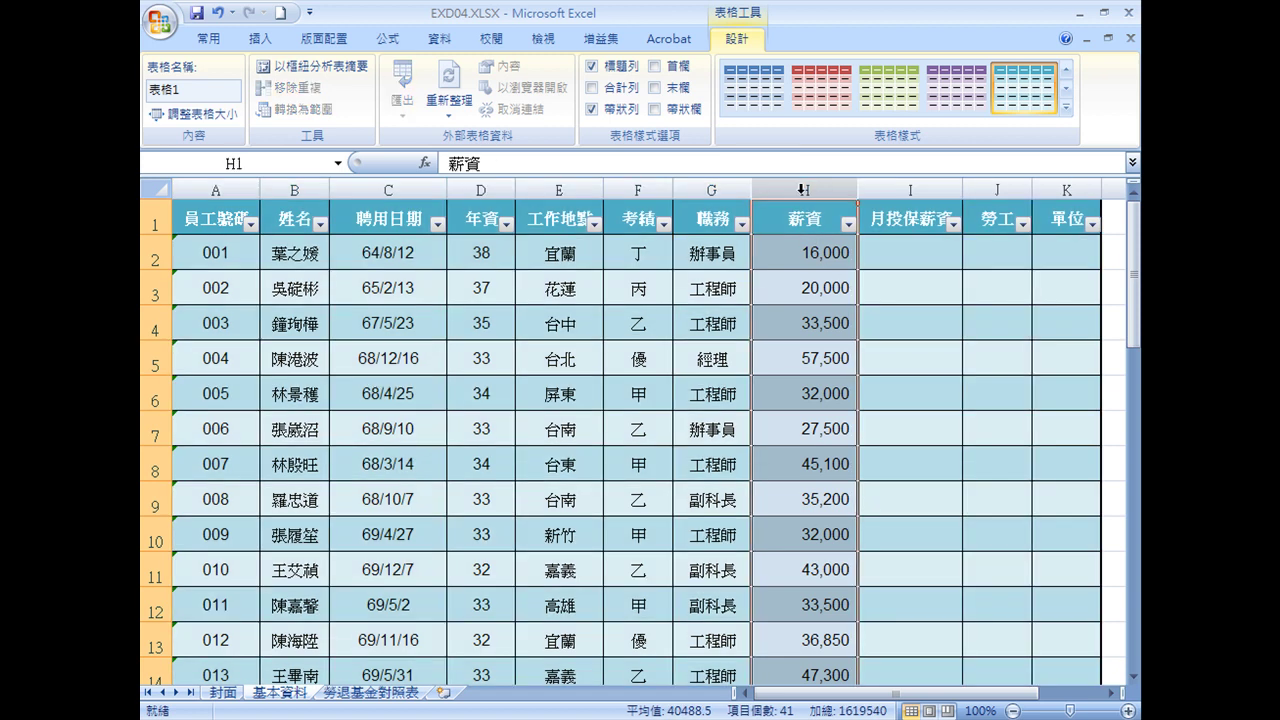
{"action": "left_click", "coordinate": [209, 46]}
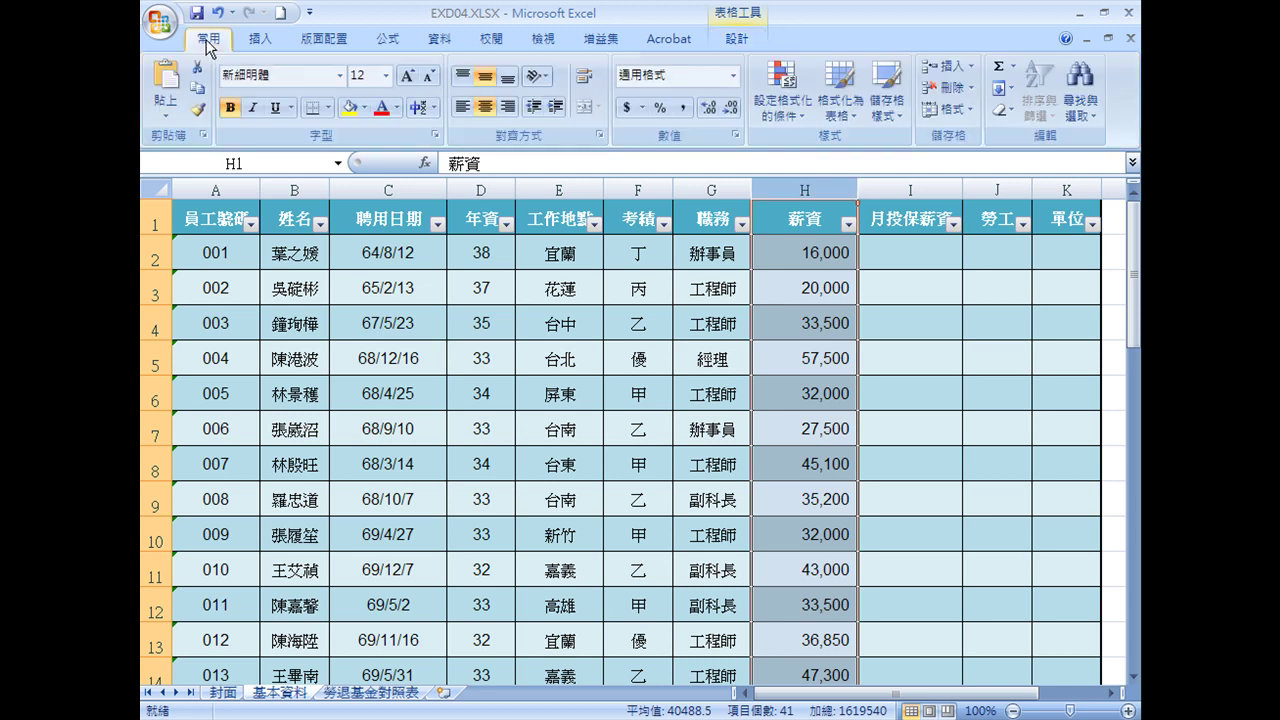
{"action": "left_click", "coordinate": [806, 127]}
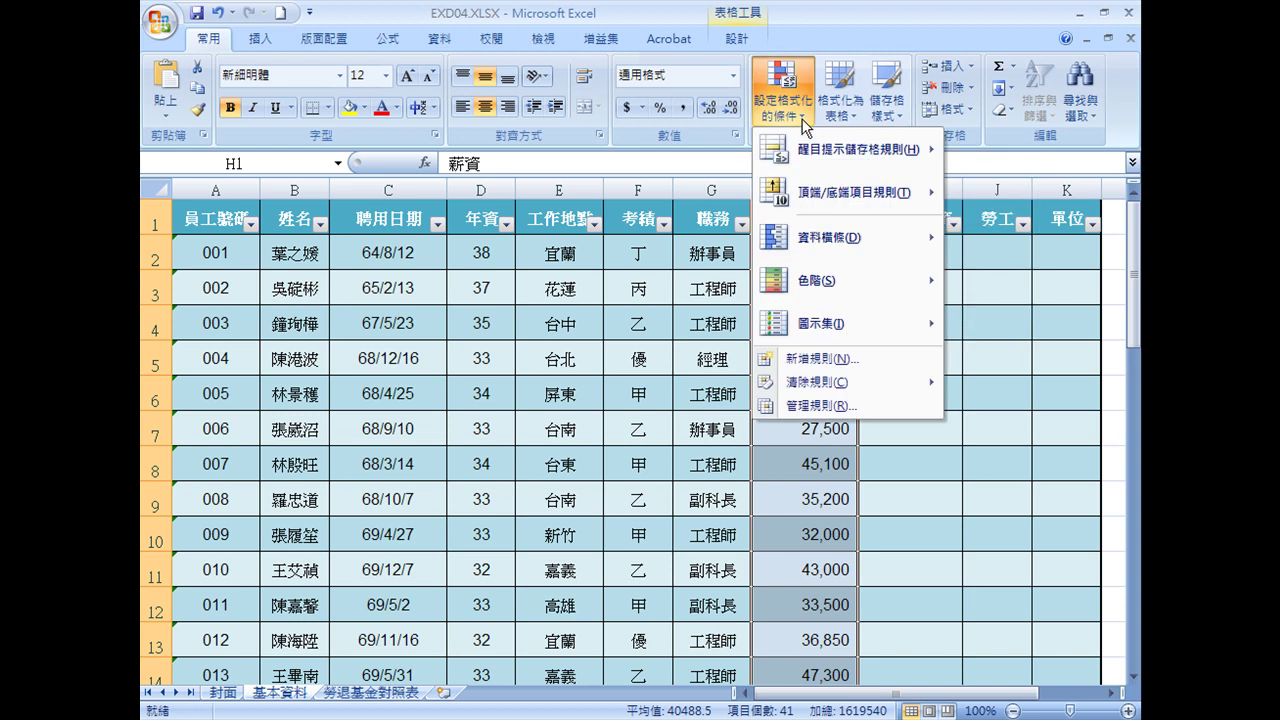
{"action": "mouse_move", "coordinate": [830, 323]}
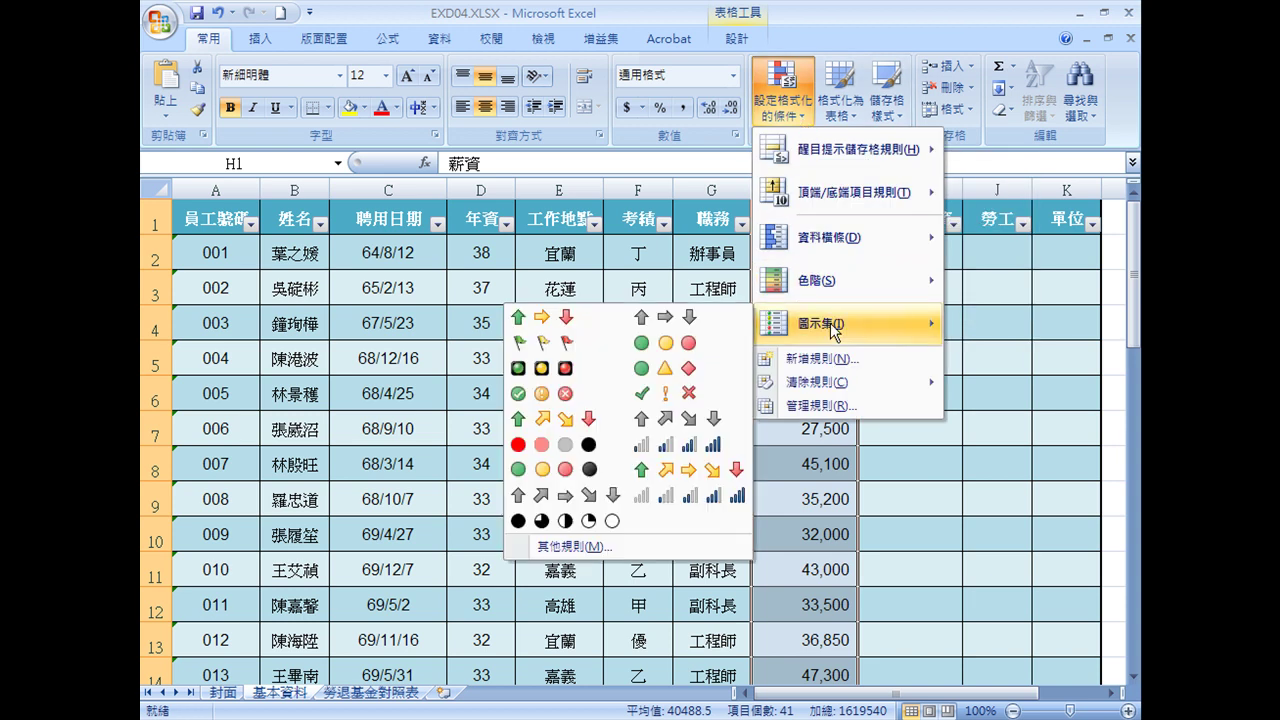
{"action": "left_click", "coordinate": [553, 316]}
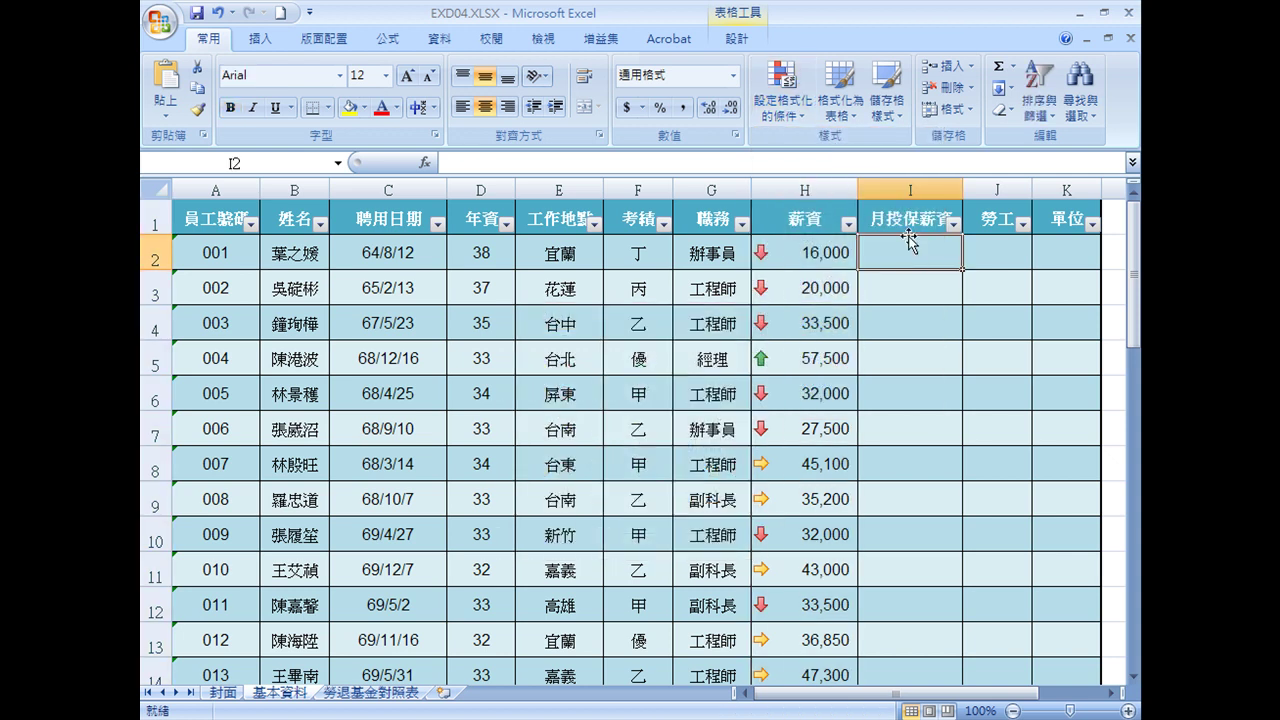
{"action": "left_click", "coordinate": [815, 258]}
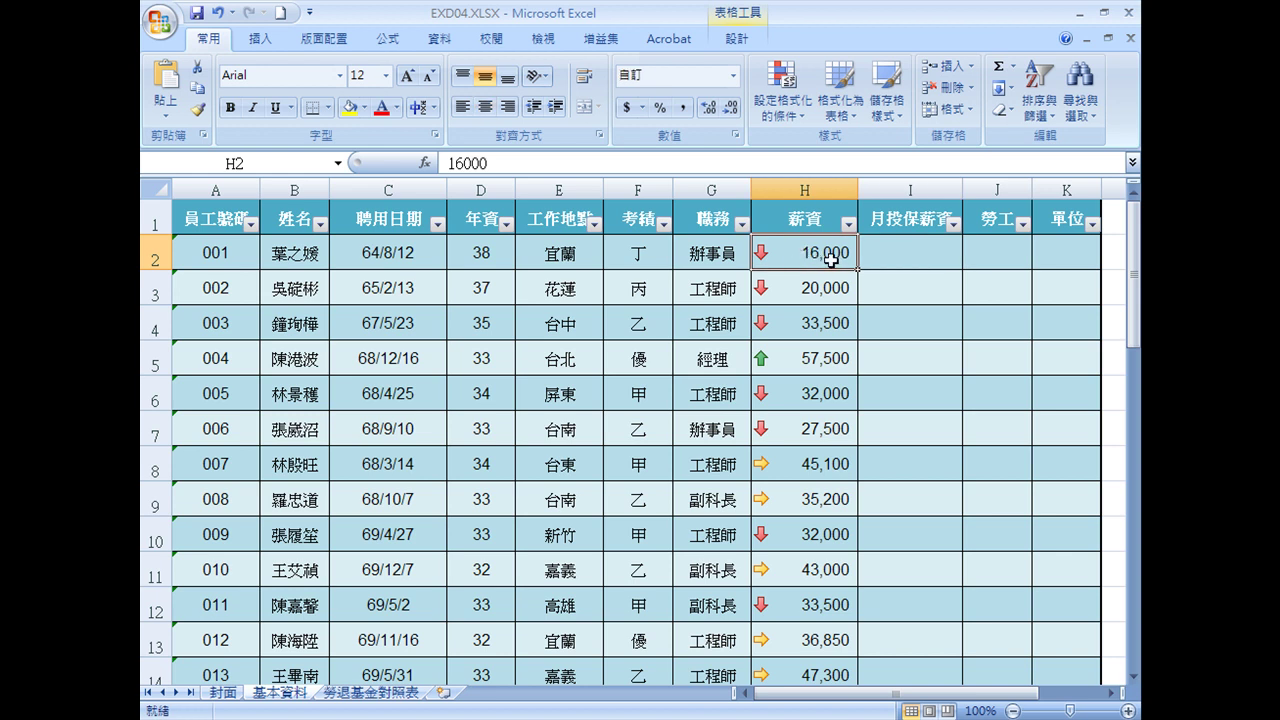
{"action": "left_click", "coordinate": [383, 693]}
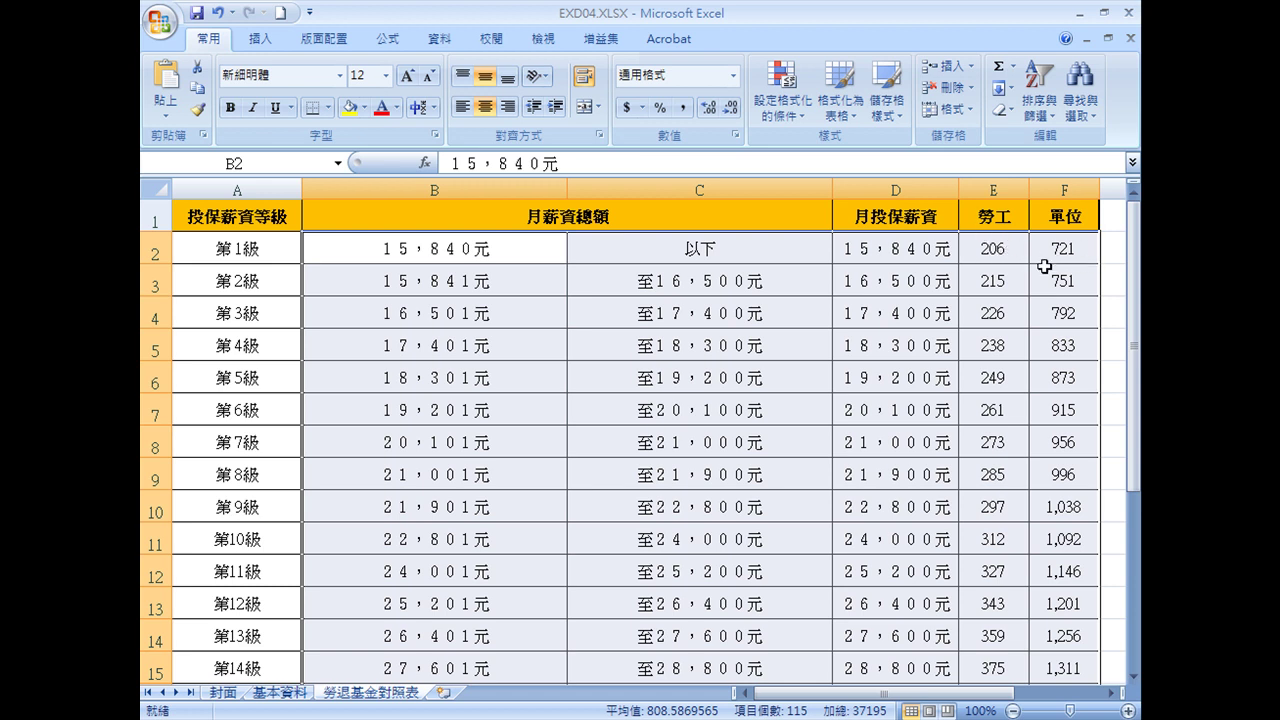
- On 基本資料, start a VLOOKUP in I2 with absolute $H2 as the lookup value
{"action": "left_click", "coordinate": [280, 692]}
{"action": "left_click", "coordinate": [905, 260]}
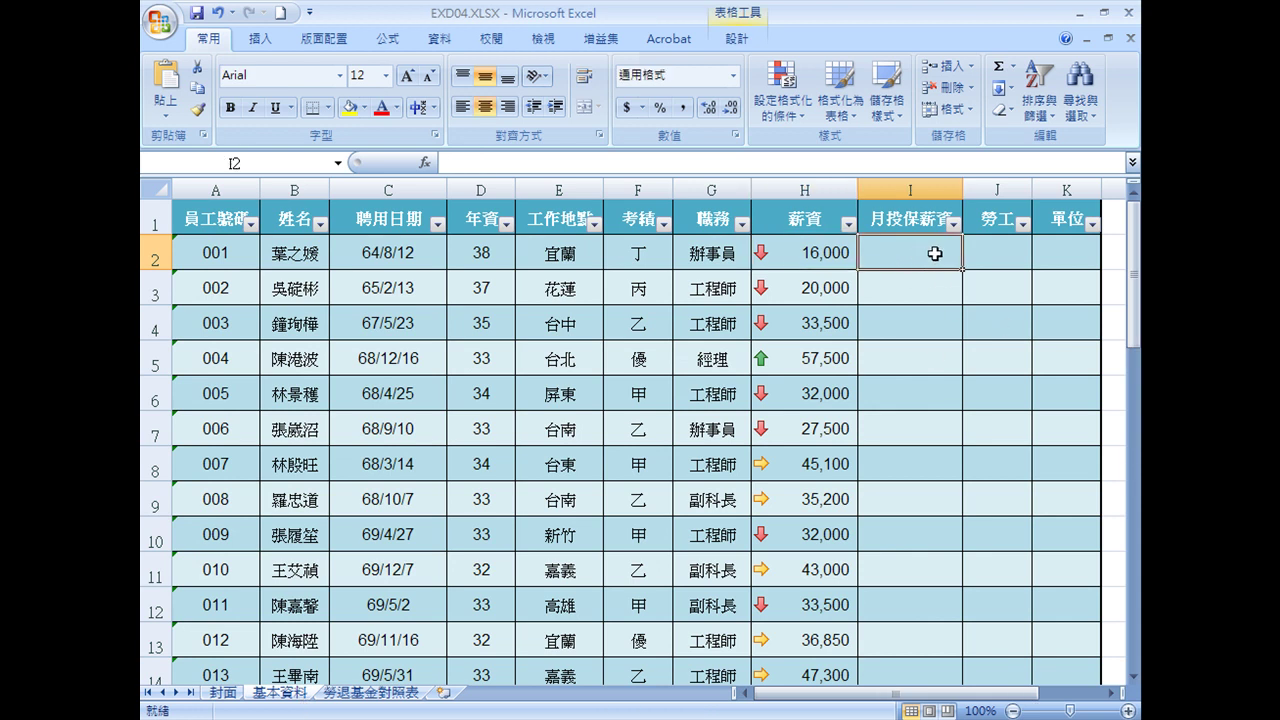
{"action": "type", "text": "="}
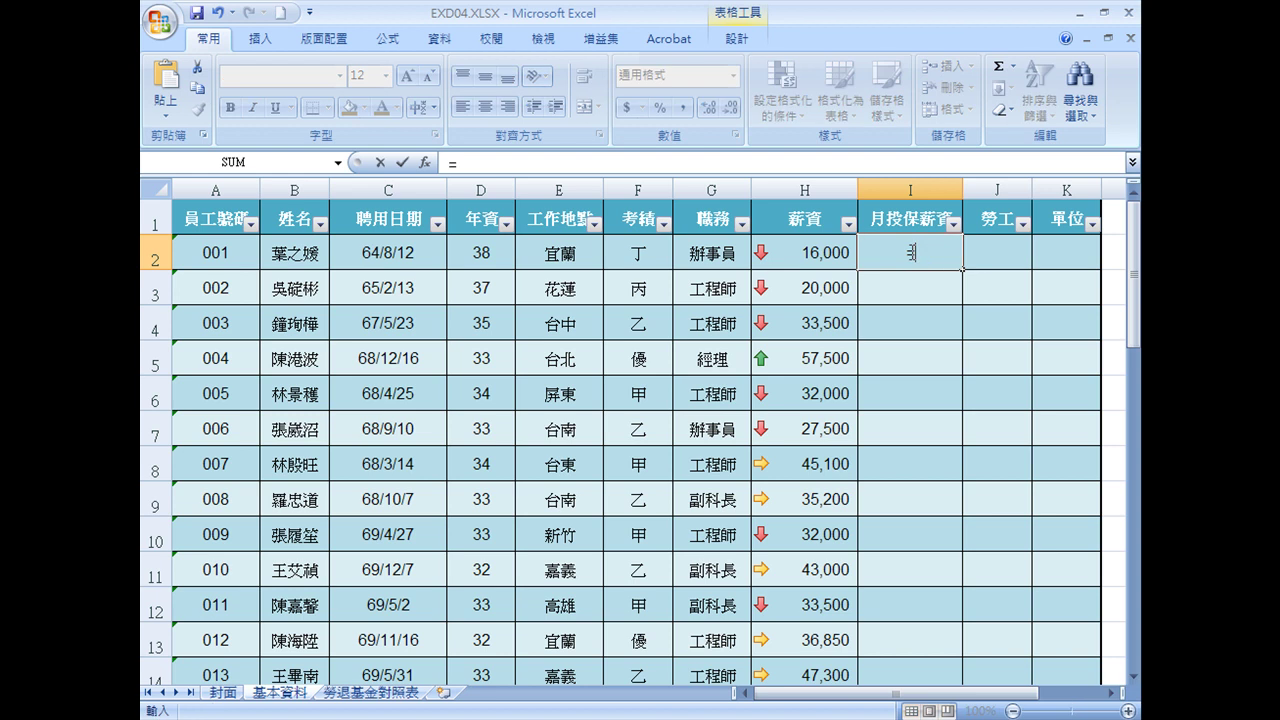
{"action": "type", "text": "vl"}
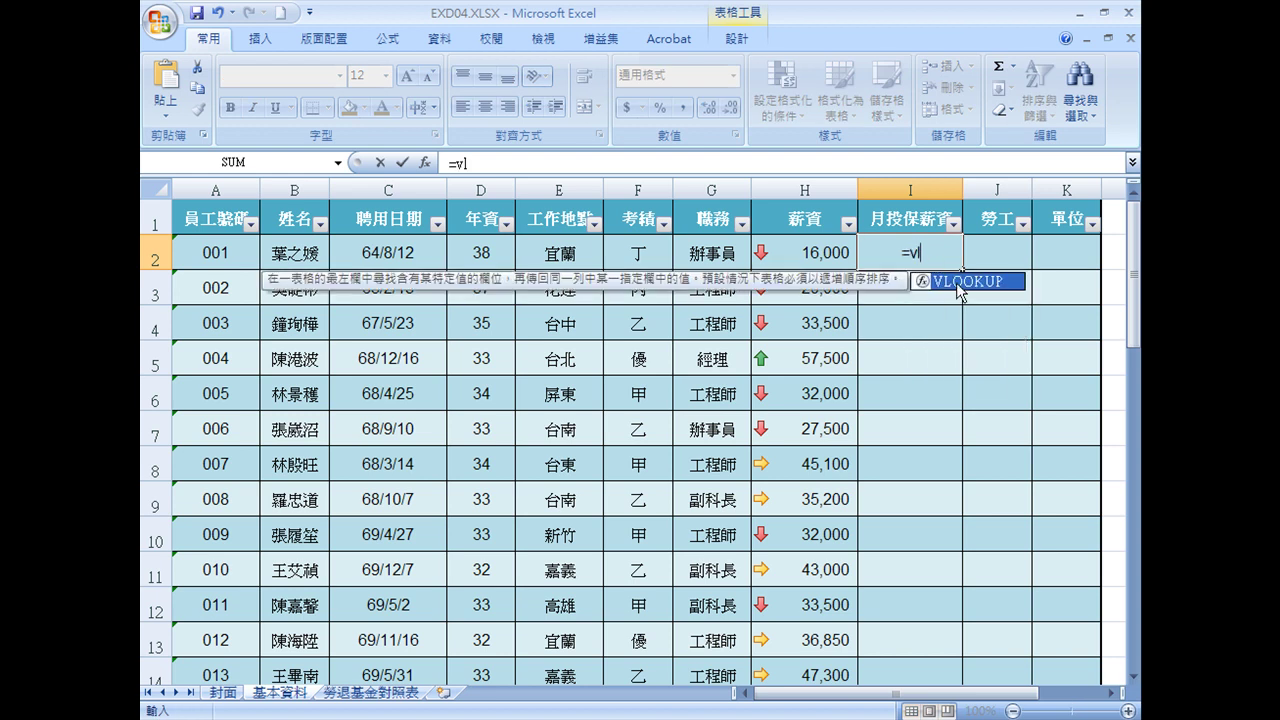
{"action": "double_click", "coordinate": [964, 283]}
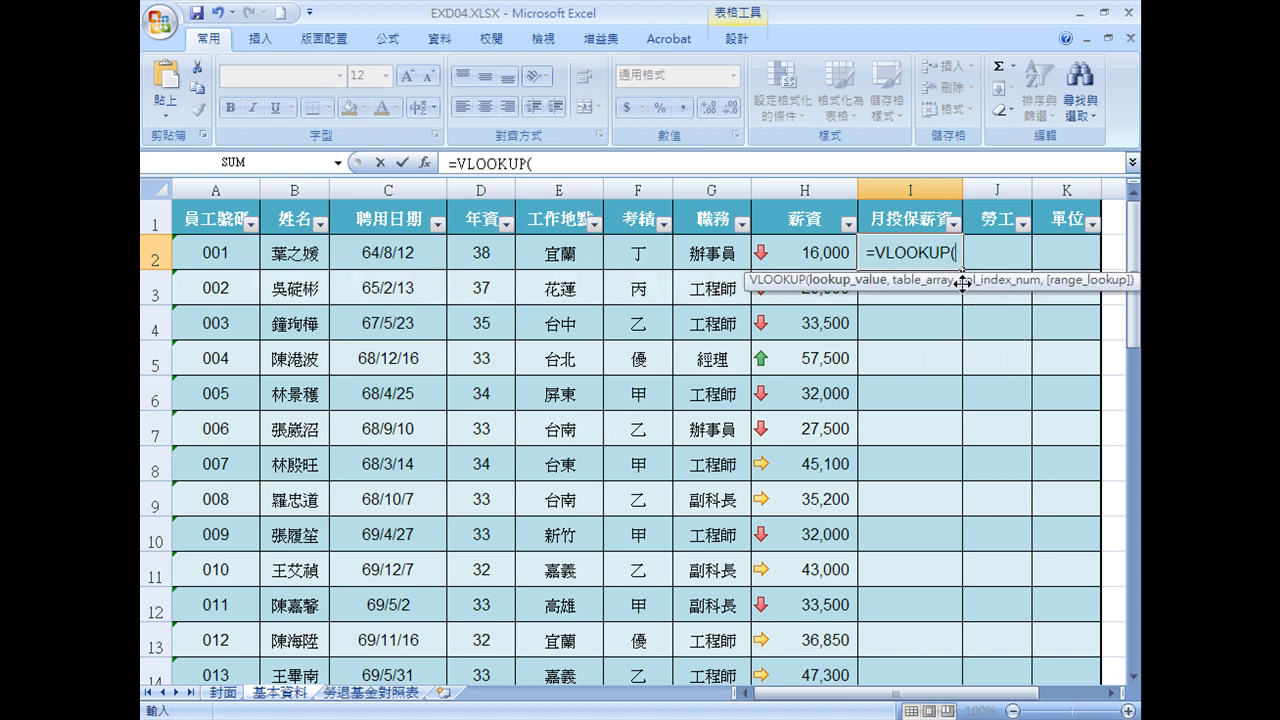
{"action": "left_click", "coordinate": [436, 164]}
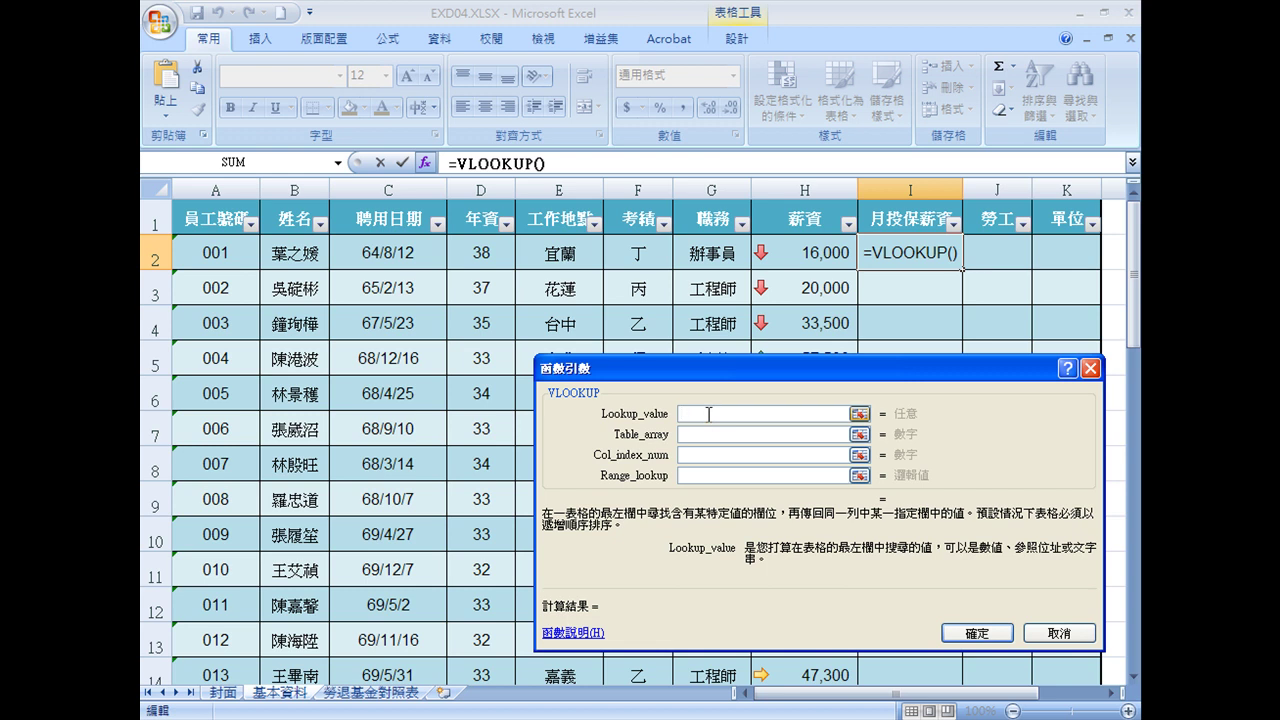
{"action": "type", "text": "H2"}
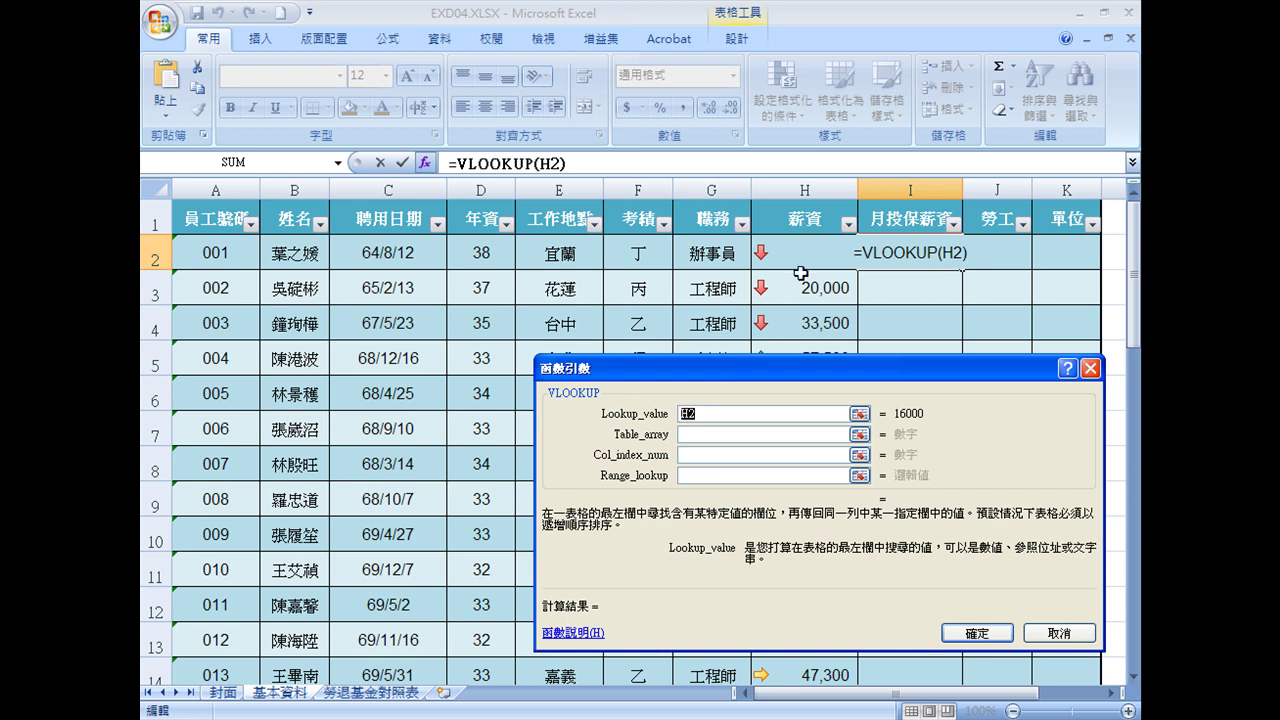
{"action": "left_click", "coordinate": [718, 433]}
{"action": "key", "text": "F4"}
{"action": "key", "text": "F4"}
{"action": "key", "text": "F4"}
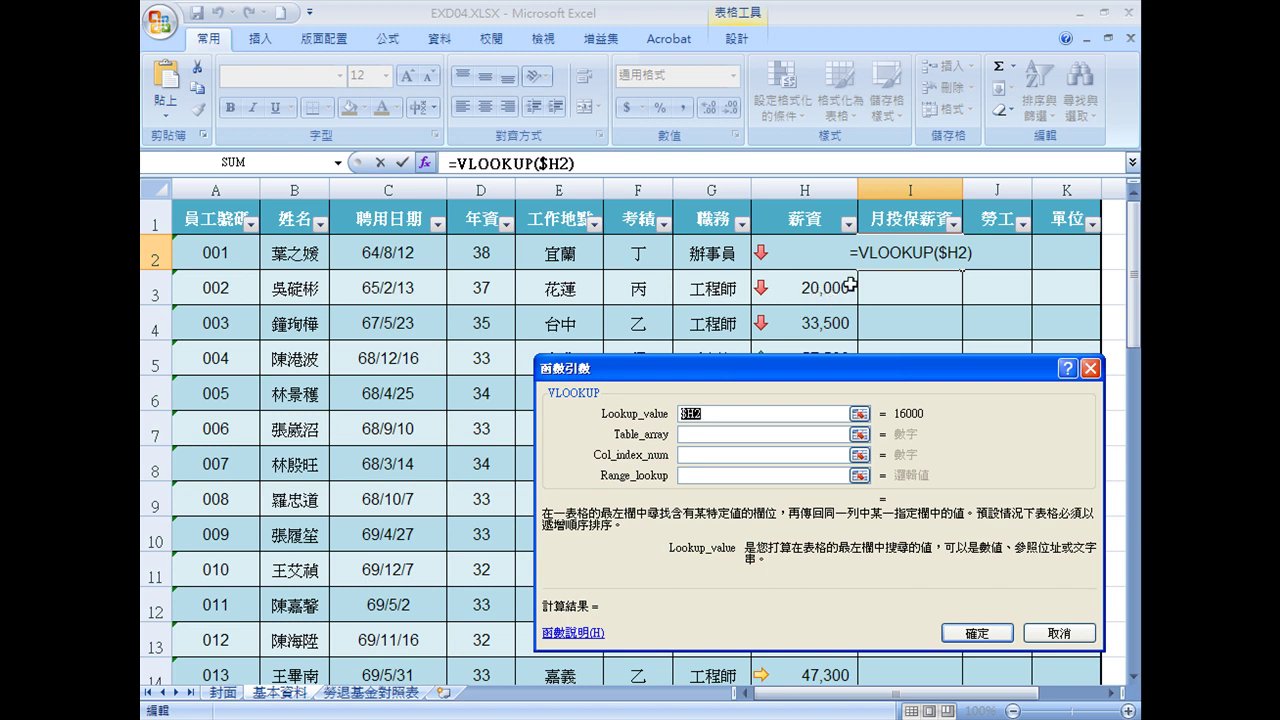
- Rewrite the lookup value as big5(text($H2,"##,###"))
{"action": "left_click", "coordinate": [681, 414]}
{"action": "type", "text": "text"}
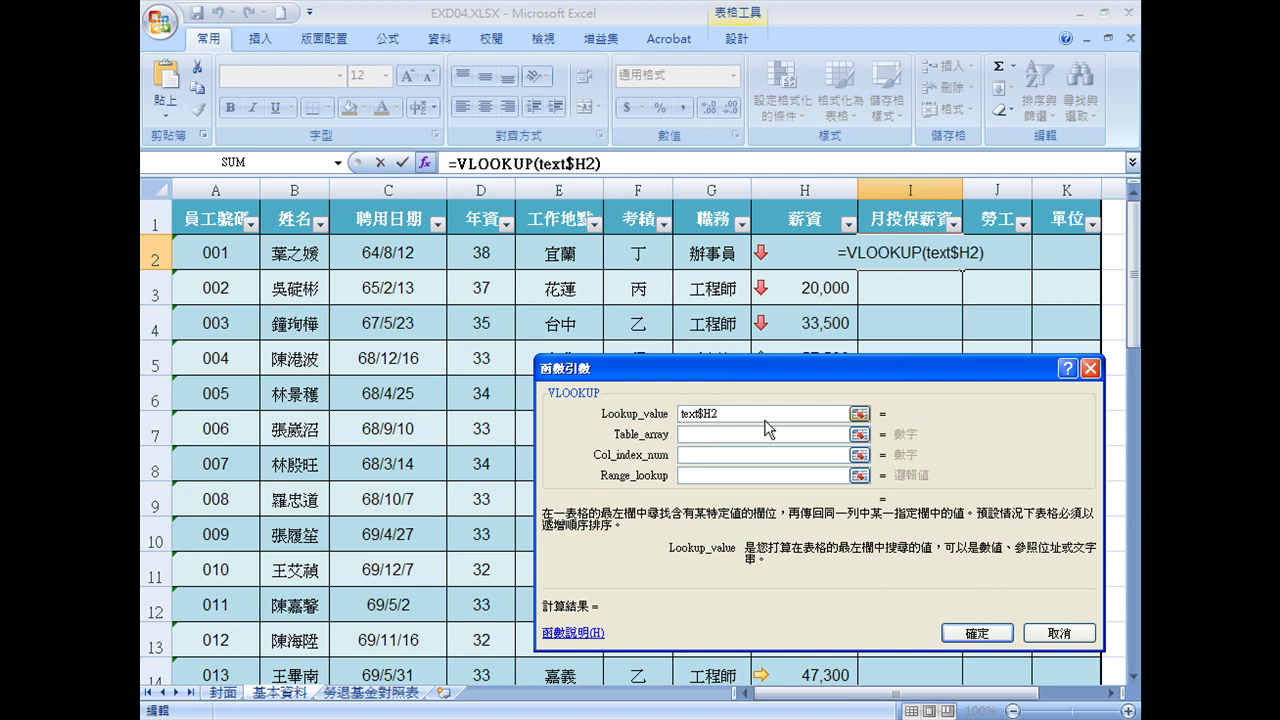
{"action": "type", "text": "("}
{"action": "left_click", "coordinate": [749, 414]}
{"action": "type", "text": ","}
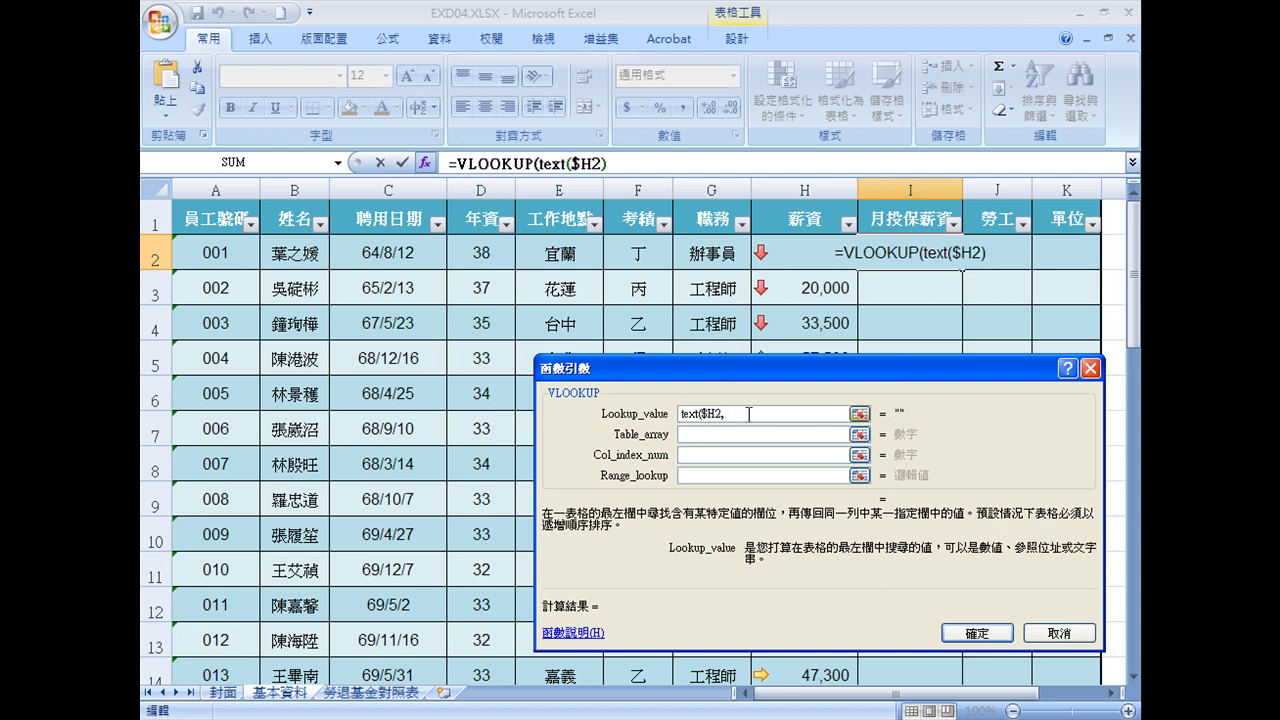
{"action": "type", "text": "\"##,"}
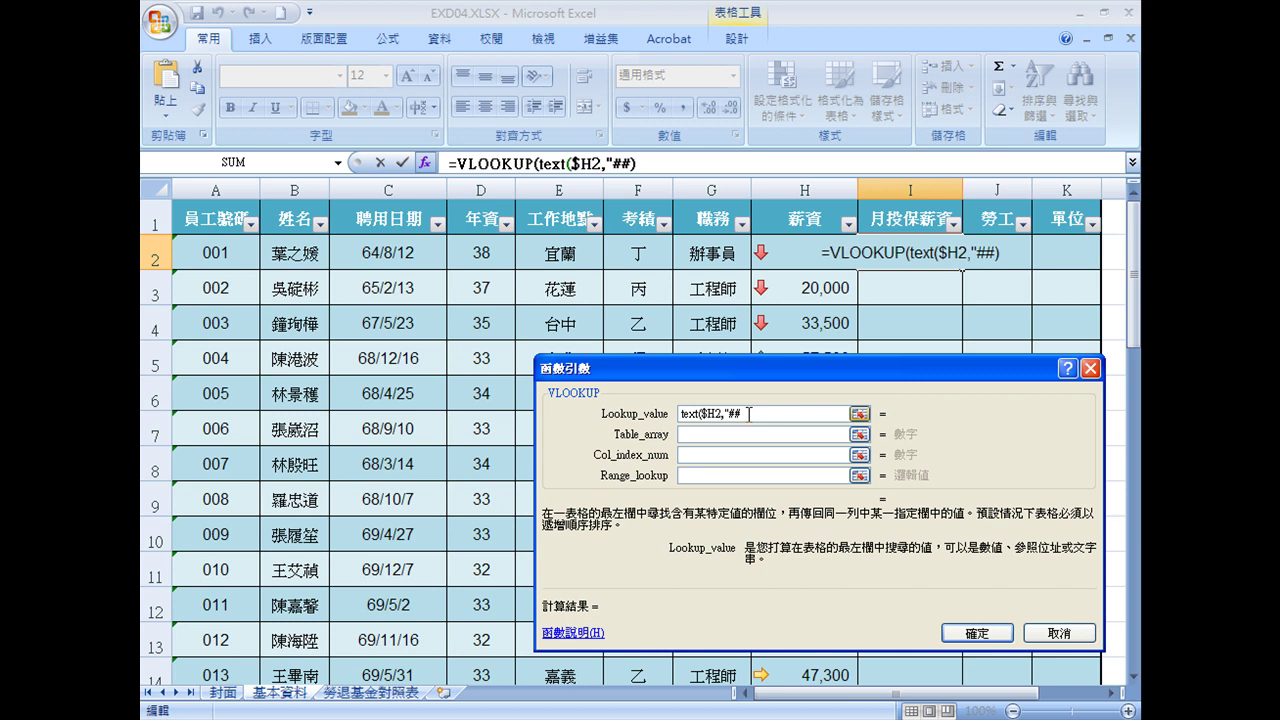
{"action": "type", "text": "###"}
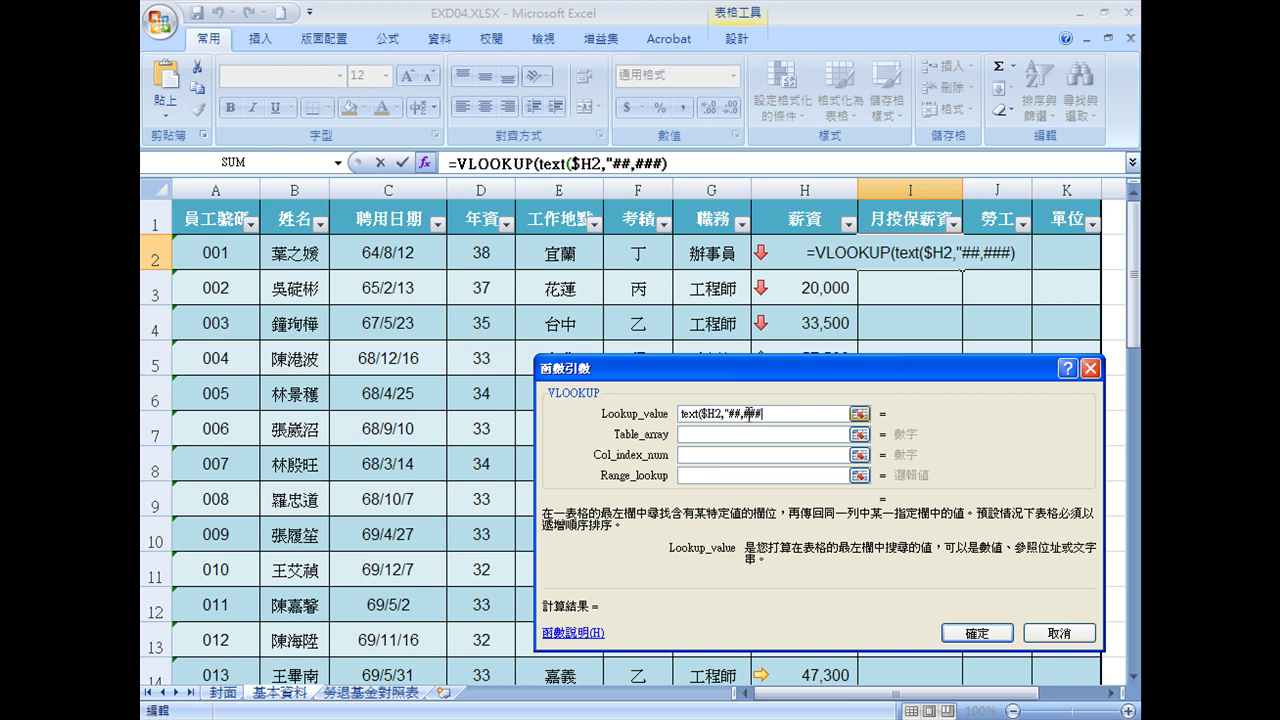
{"action": "type", "text": "\")"}
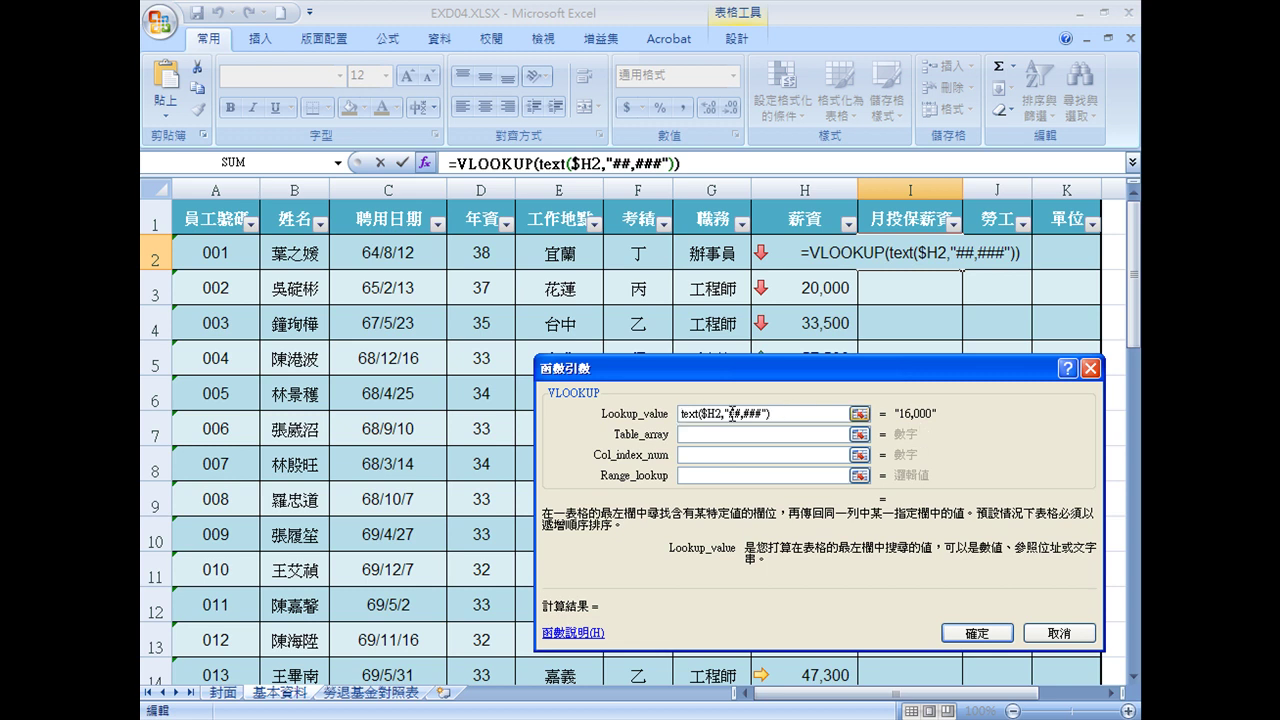
{"action": "type", "text": "big5"}
{"action": "type", "text": "("}
{"action": "key", "text": "End"}
{"action": "type", "text": ")"}
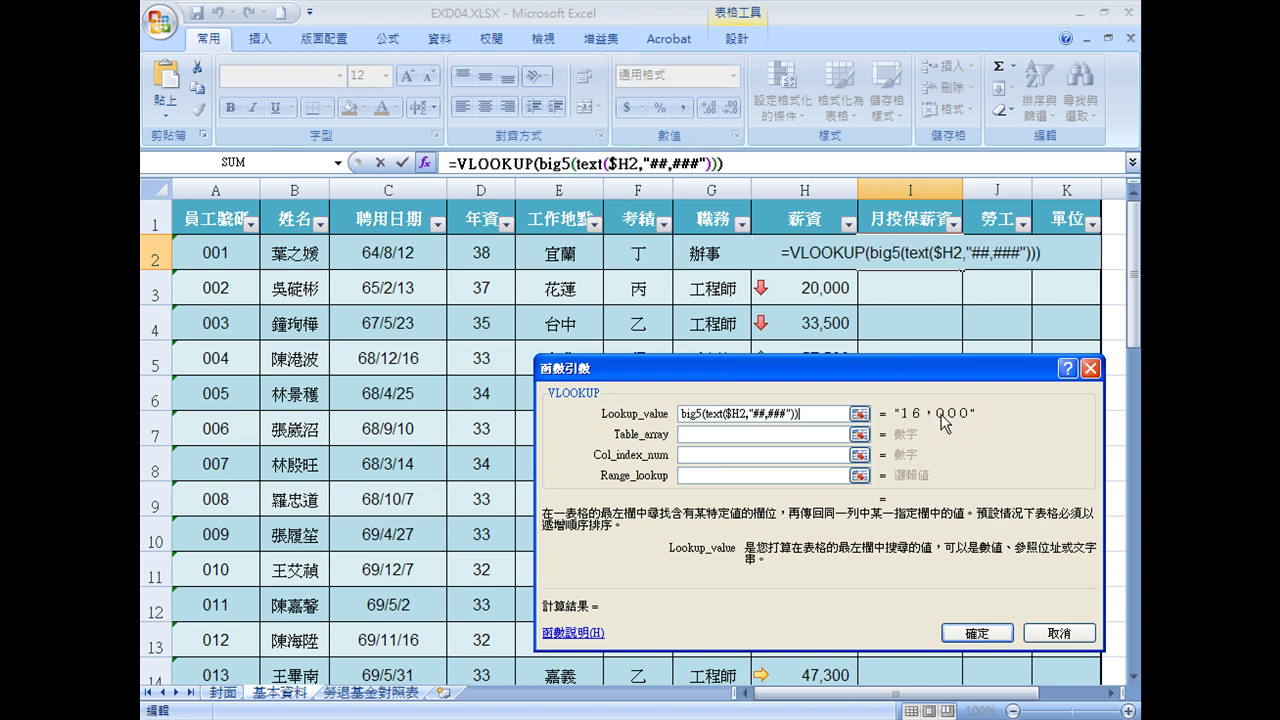
{"action": "left_click", "coordinate": [707, 436]}
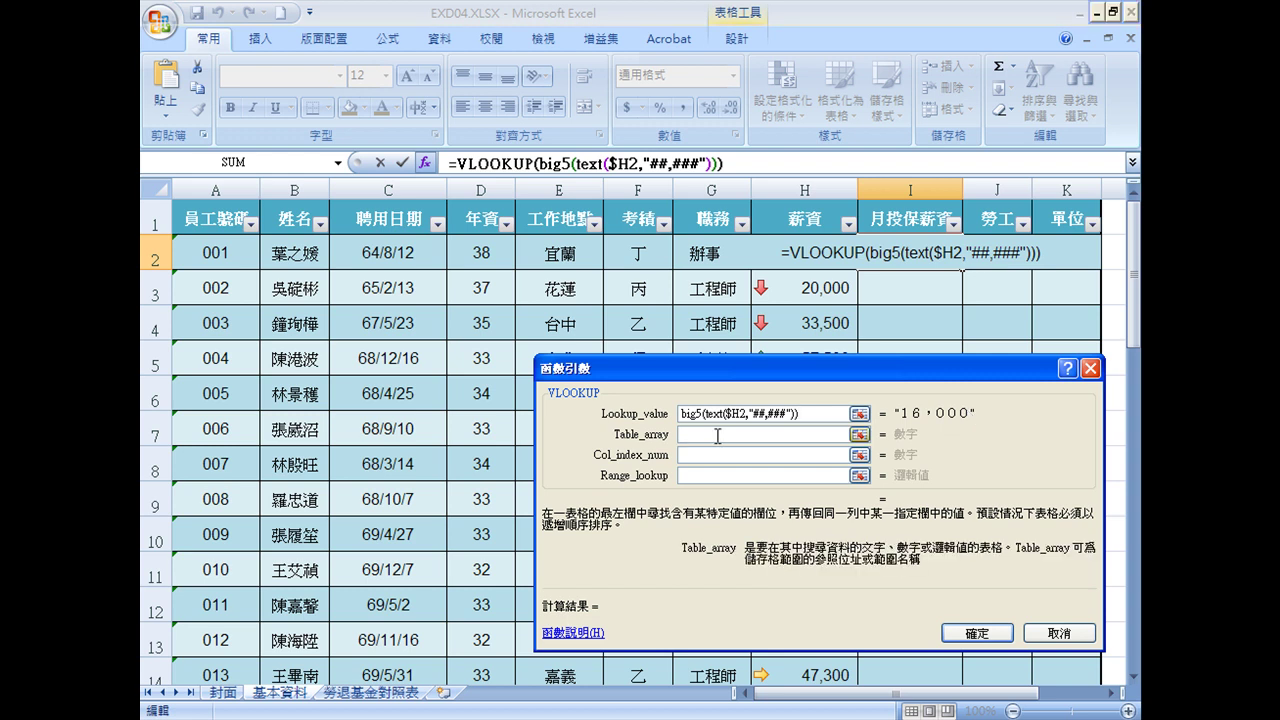
- Set the table array to 勞退基金對照表!$B$2:$F$24 with column index 3 and confirm
{"action": "left_click", "coordinate": [402, 694]}
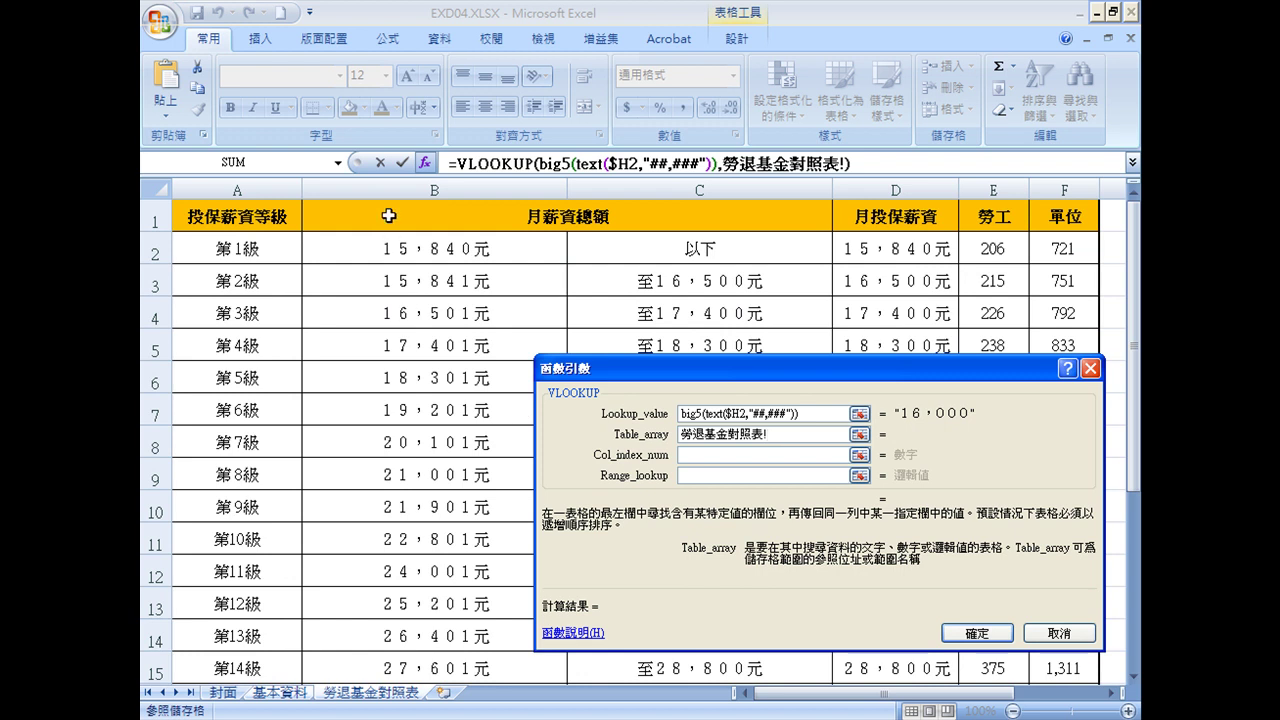
{"action": "left_click_drag", "start_coordinate": [450, 256], "coordinate": [1077, 256]}
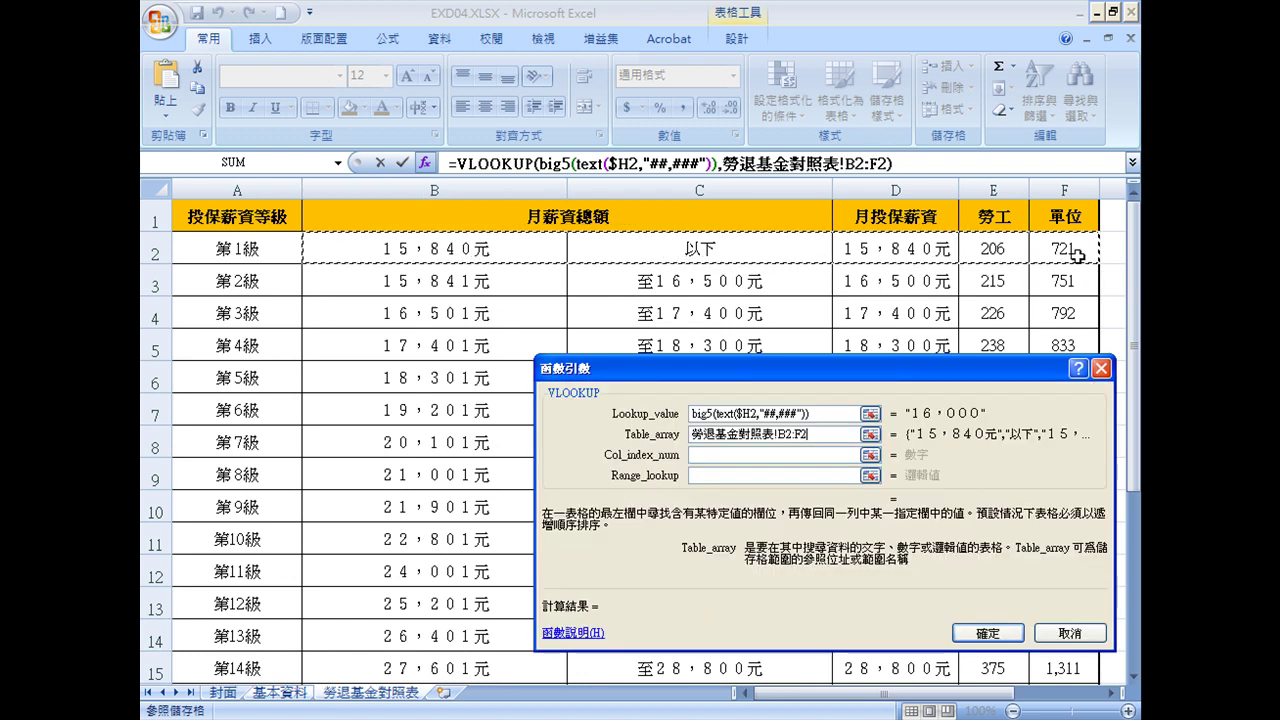
{"action": "key", "text": "ctrl+shift+Down"}
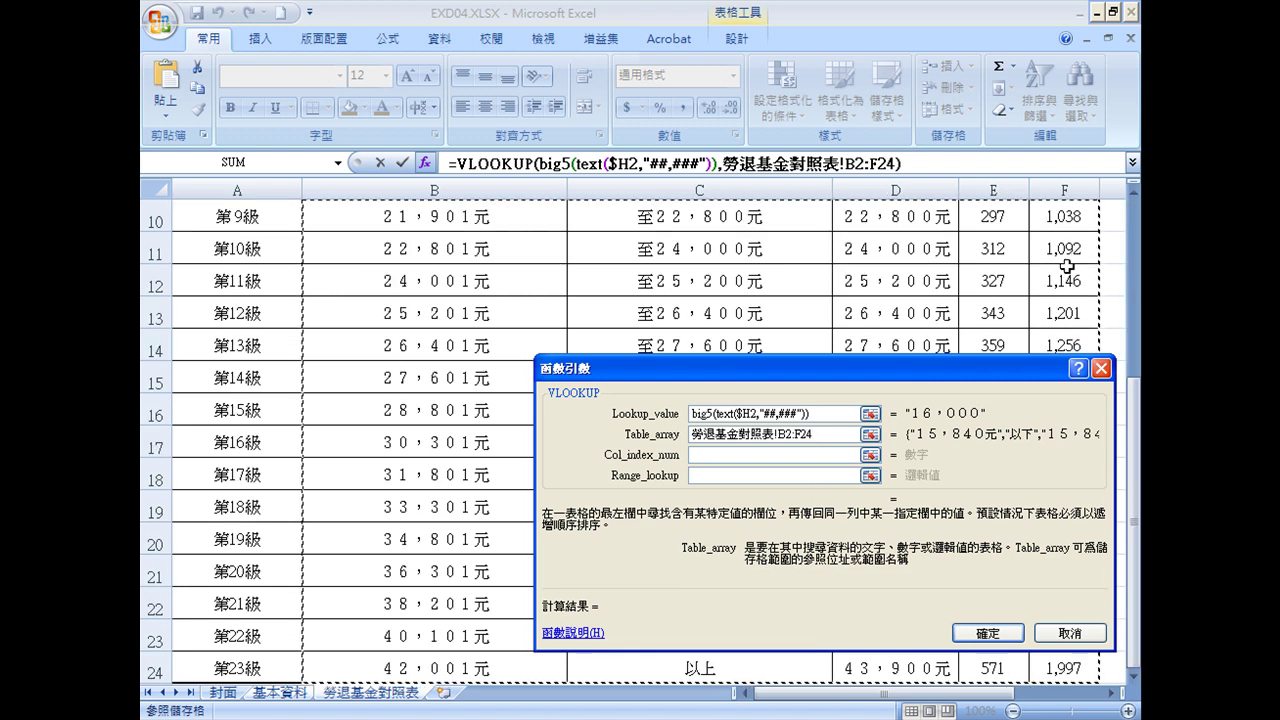
{"action": "key", "text": "F4"}
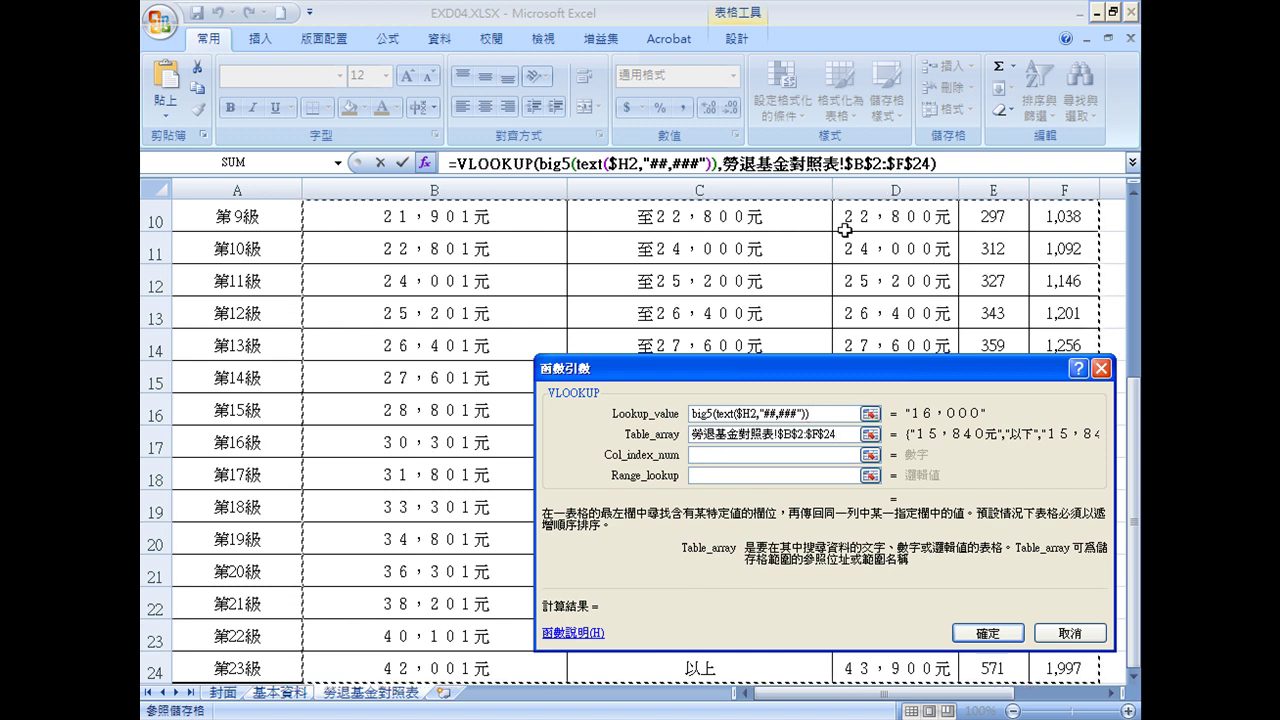
{"action": "left_click", "coordinate": [709, 457]}
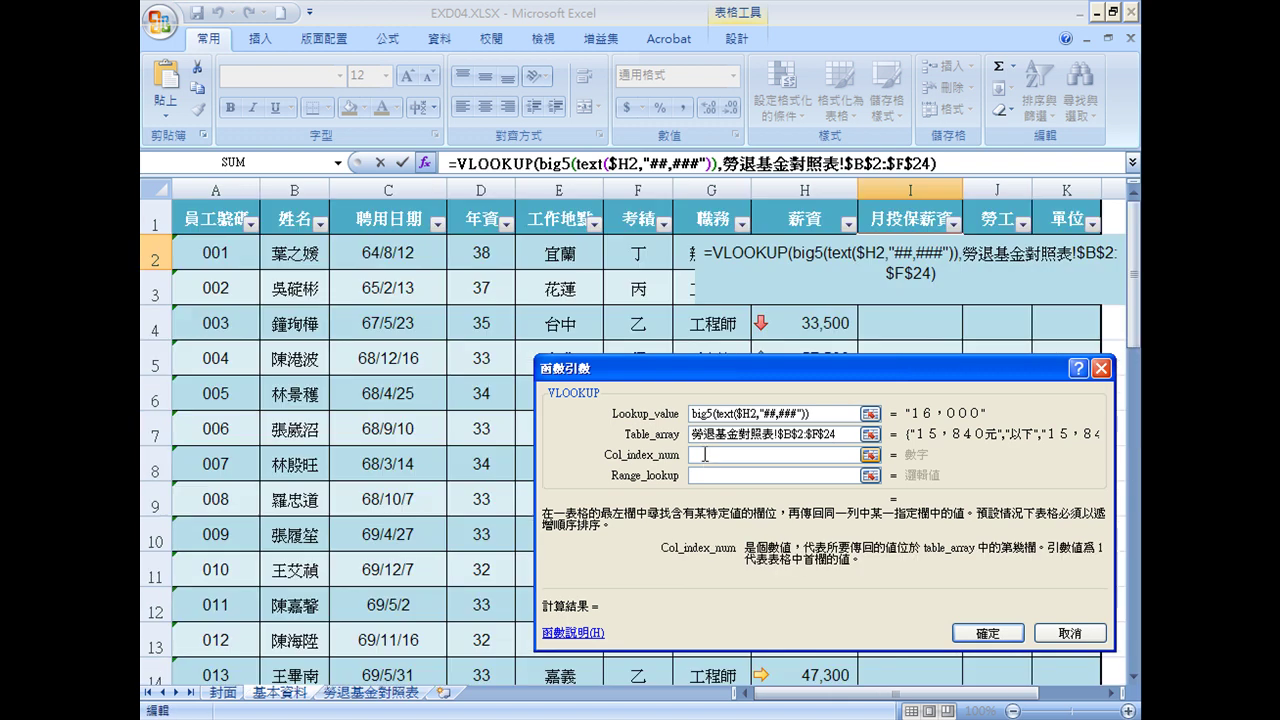
{"action": "type", "text": "3"}
{"action": "left_click", "coordinate": [719, 476]}
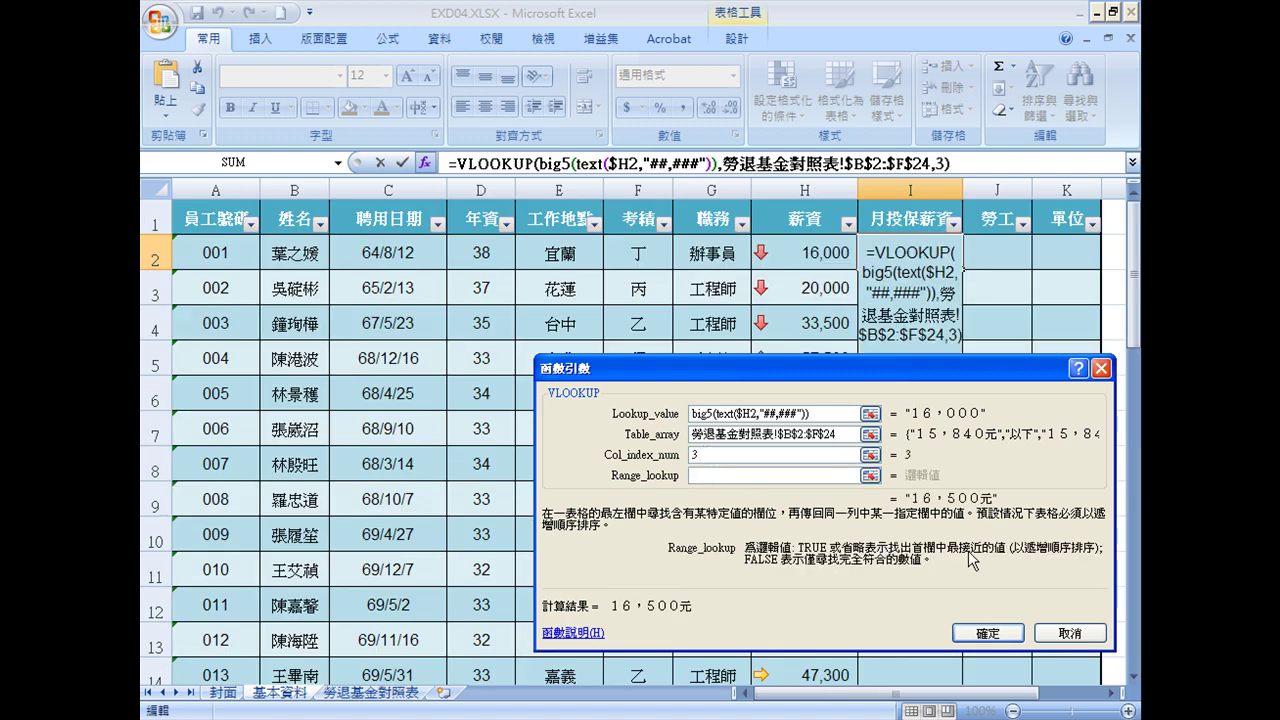
{"action": "left_click", "coordinate": [999, 636]}
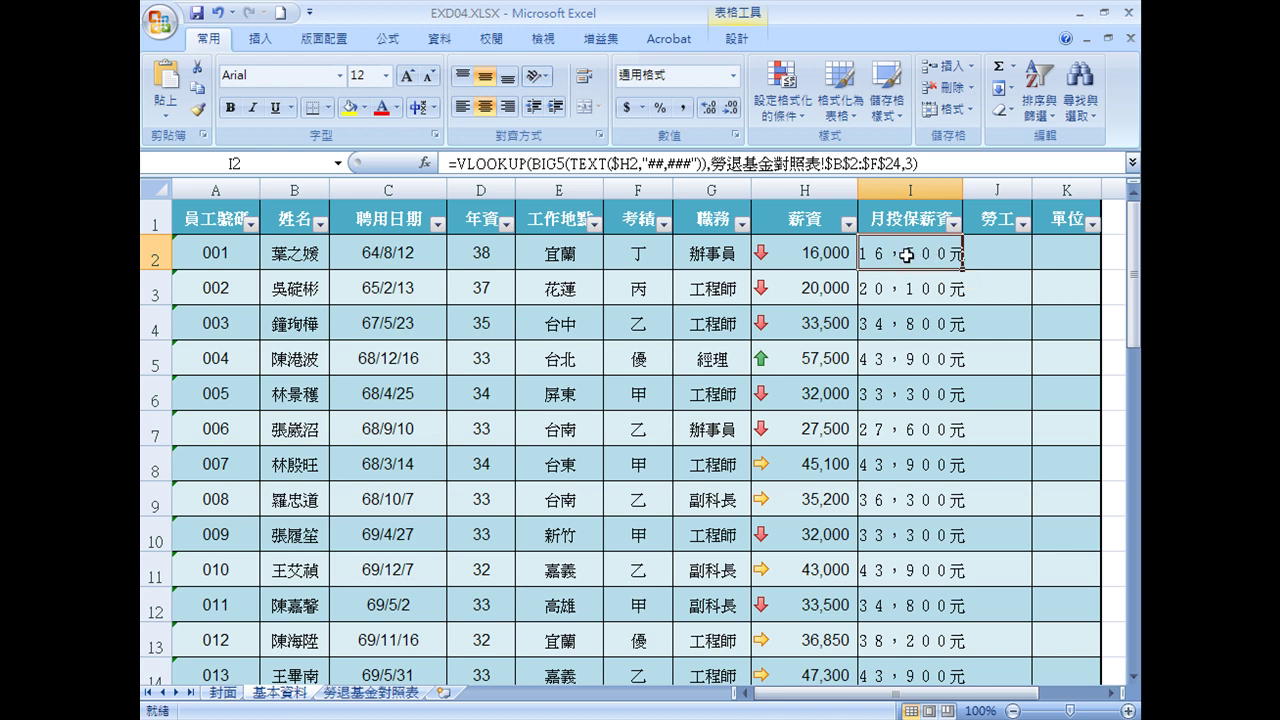
{"action": "left_click", "coordinate": [460, 164]}
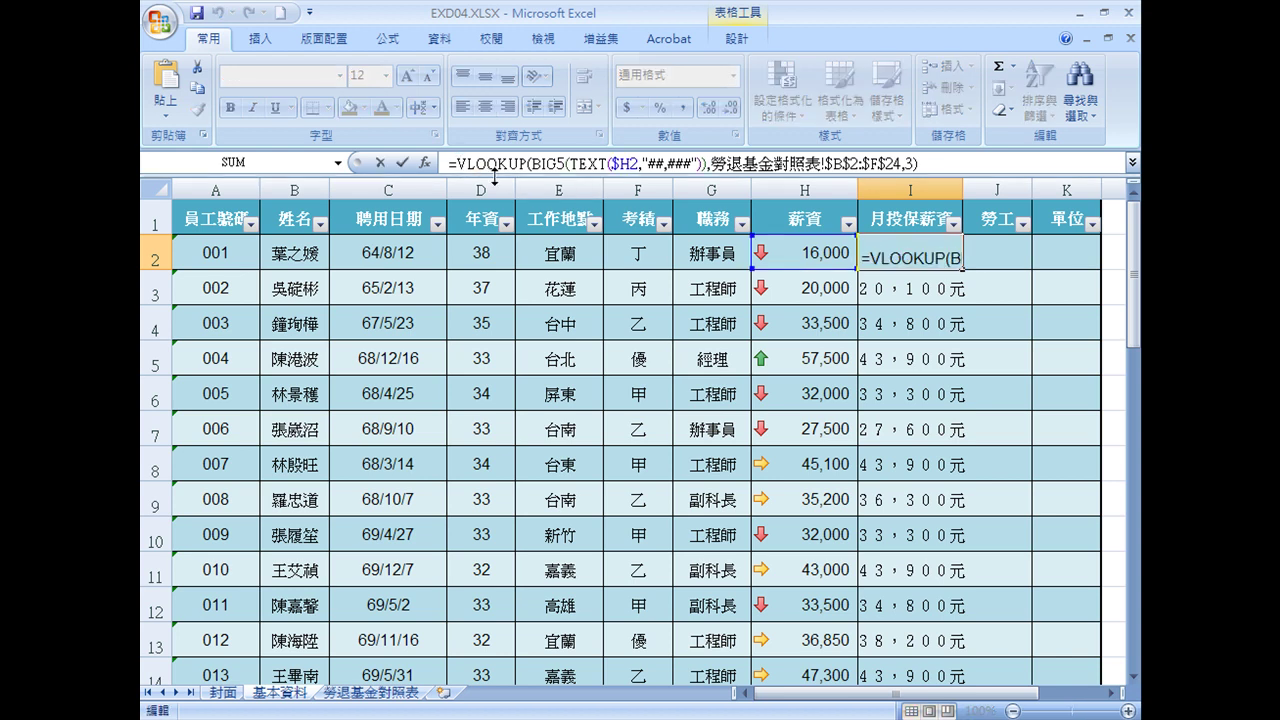
- Wrap the I2 formula in ASC and fill it across to J2 and K2
{"action": "type", "text": "ASC"}
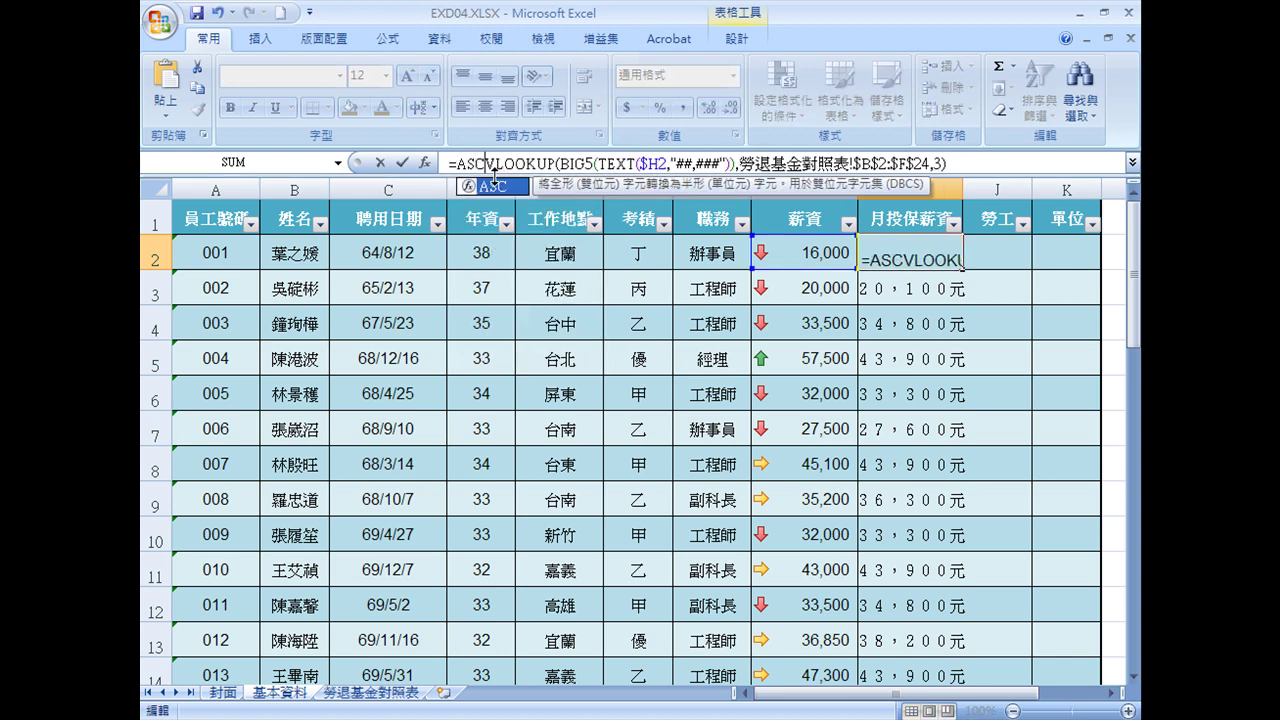
{"action": "type", "text": "("}
{"action": "key", "text": "End"}
{"action": "type", "text": ")"}
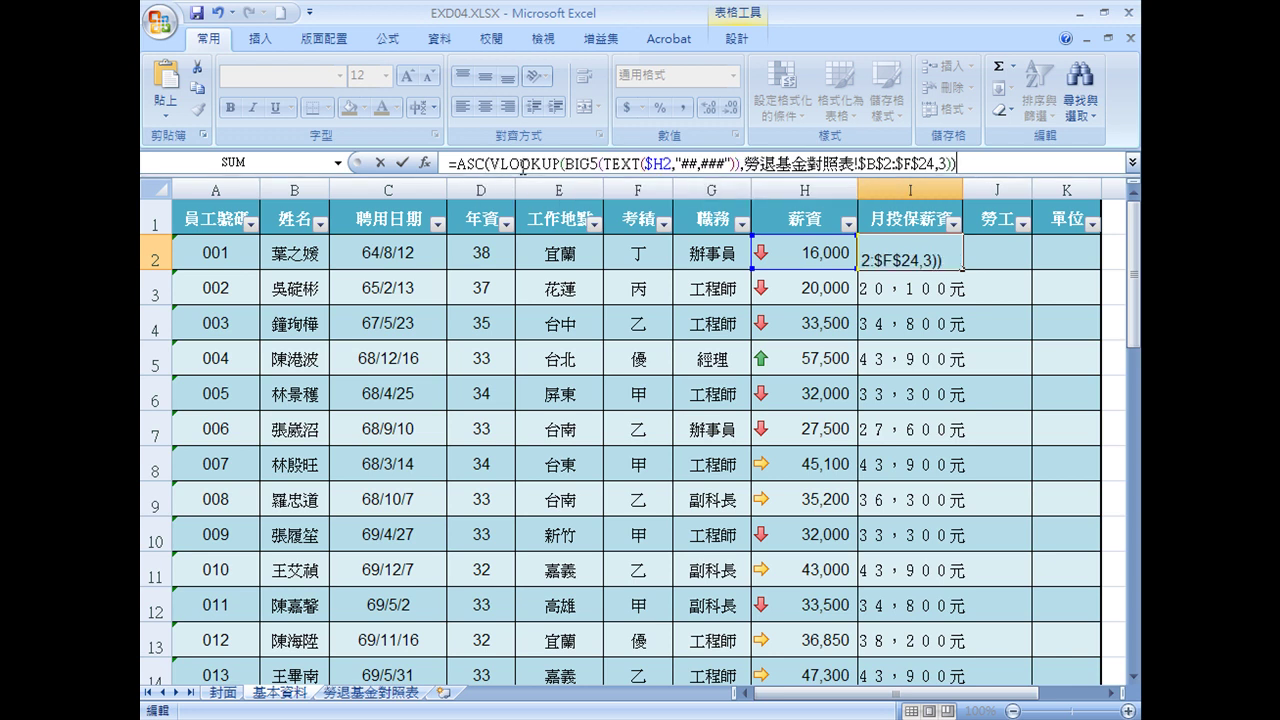
{"action": "left_click", "coordinate": [403, 163]}
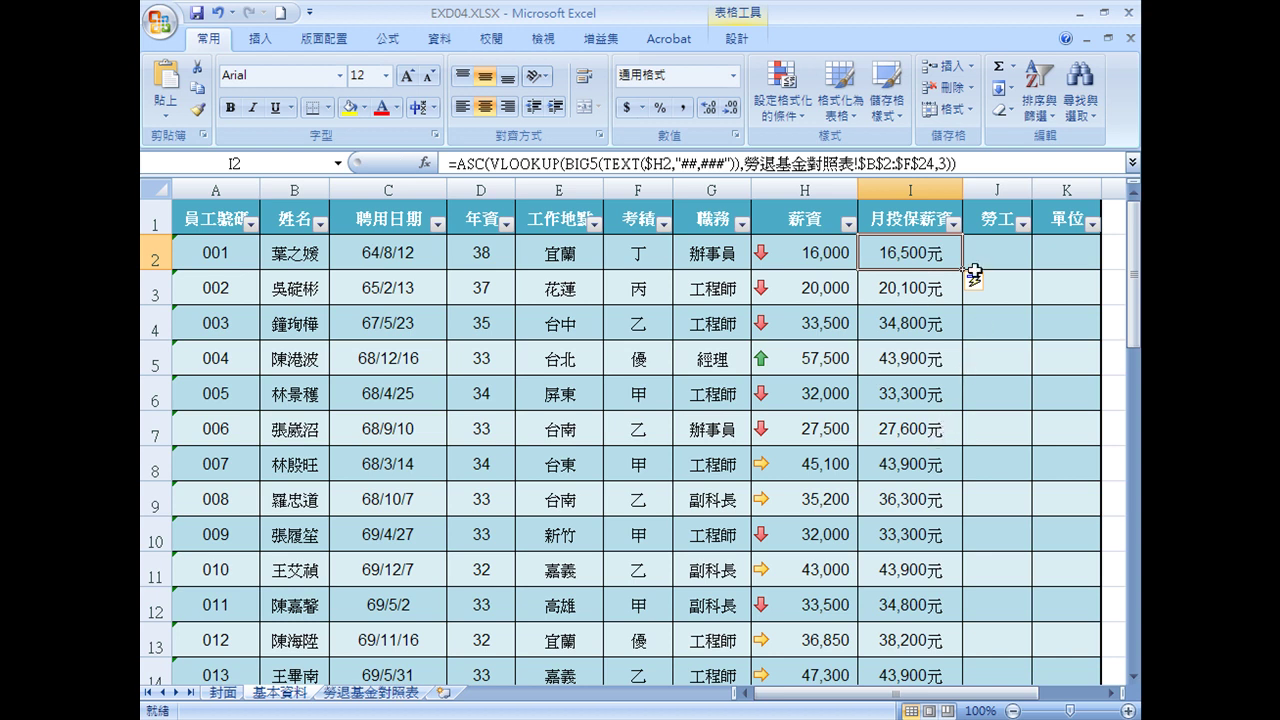
{"action": "left_click_drag", "start_coordinate": [963, 269], "coordinate": [1087, 267]}
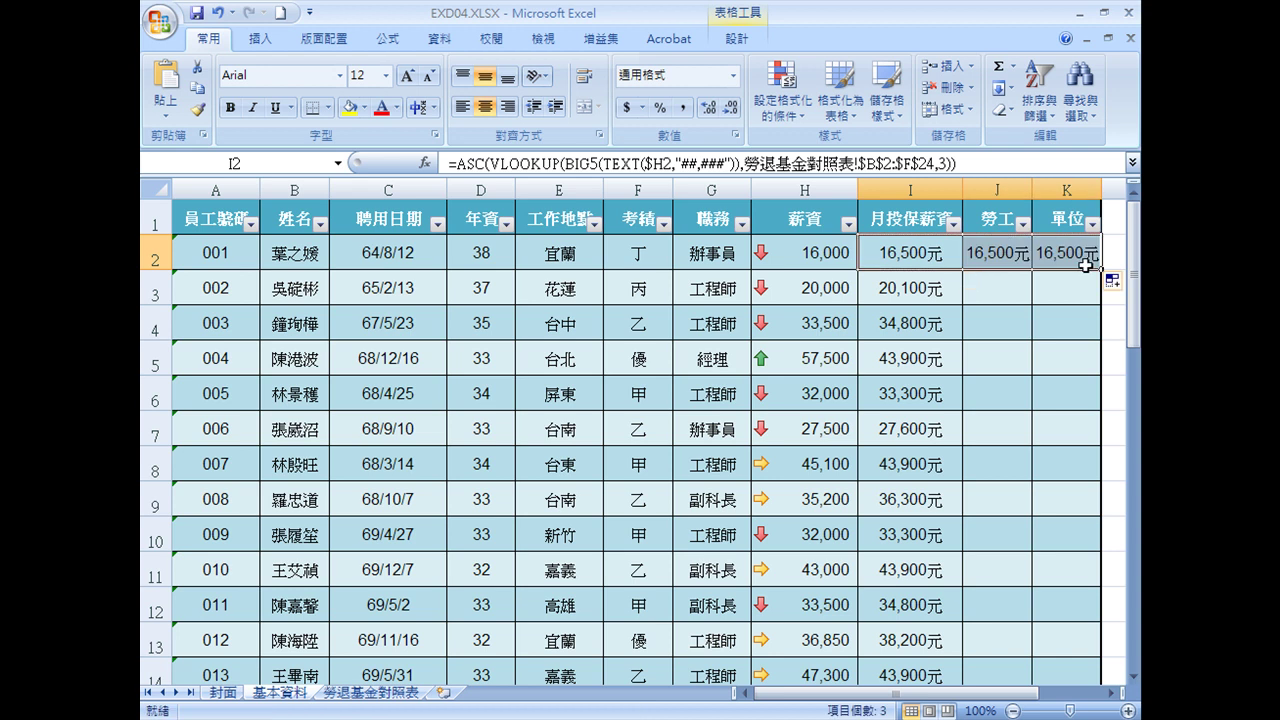
- Change the VLOOKUP column index to 4 in J2 and 5 in K2
{"action": "left_click", "coordinate": [1003, 259]}
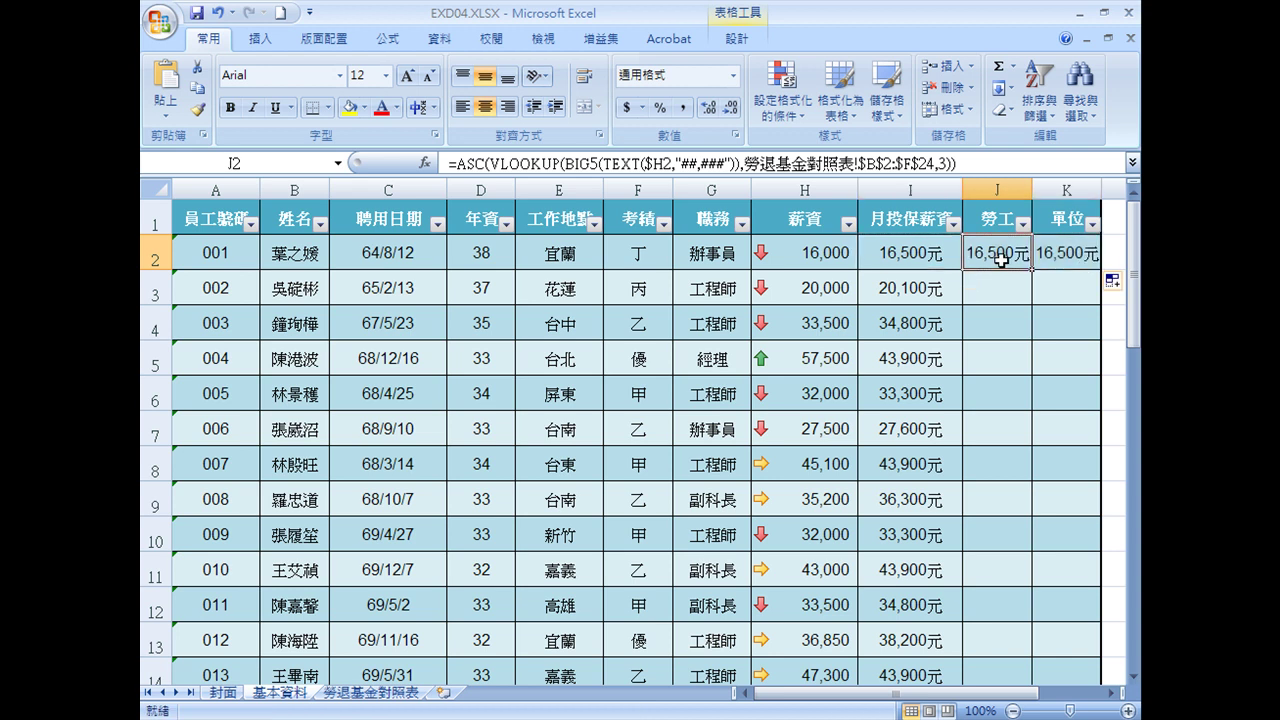
{"action": "left_click", "coordinate": [941, 163]}
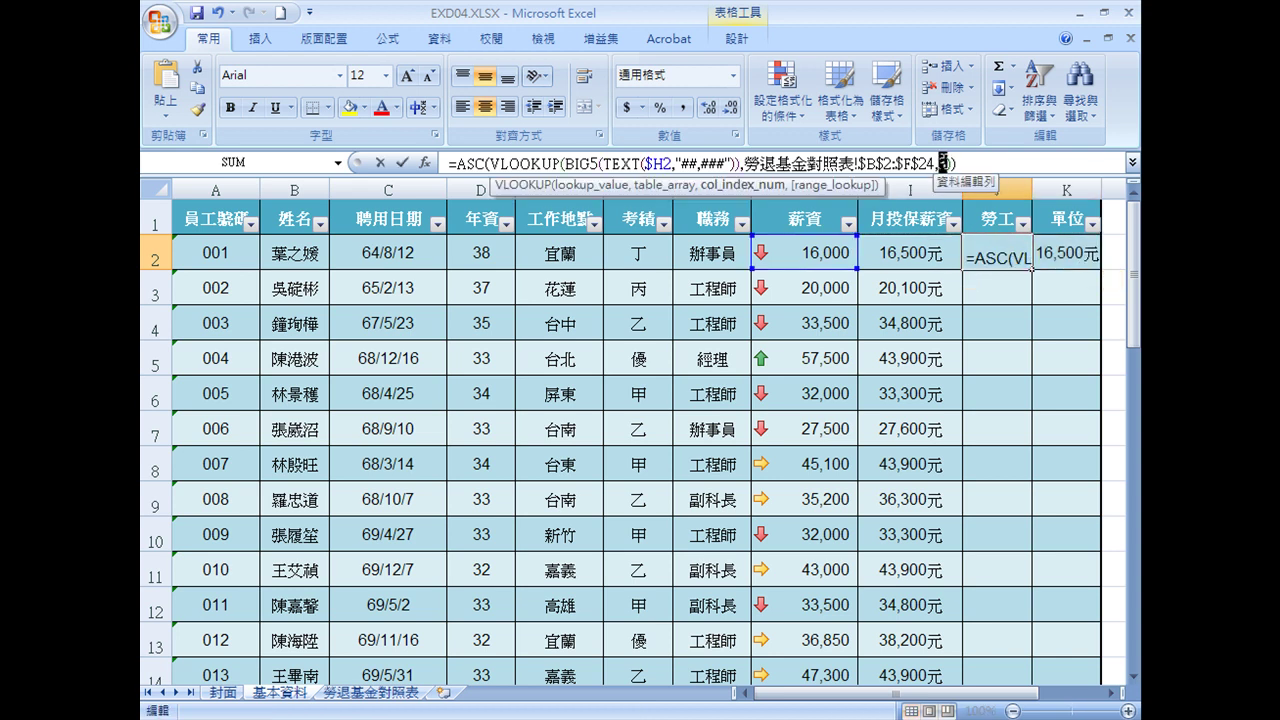
{"action": "type", "text": "4"}
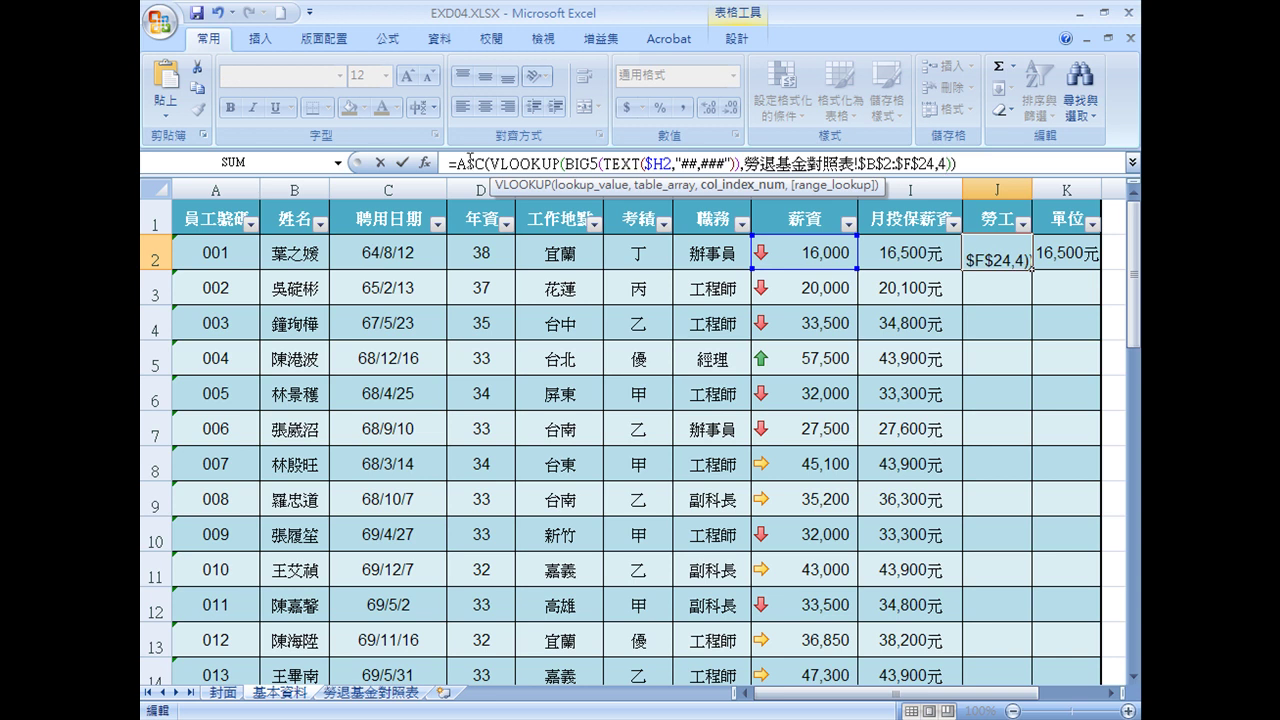
{"action": "left_click", "coordinate": [403, 162]}
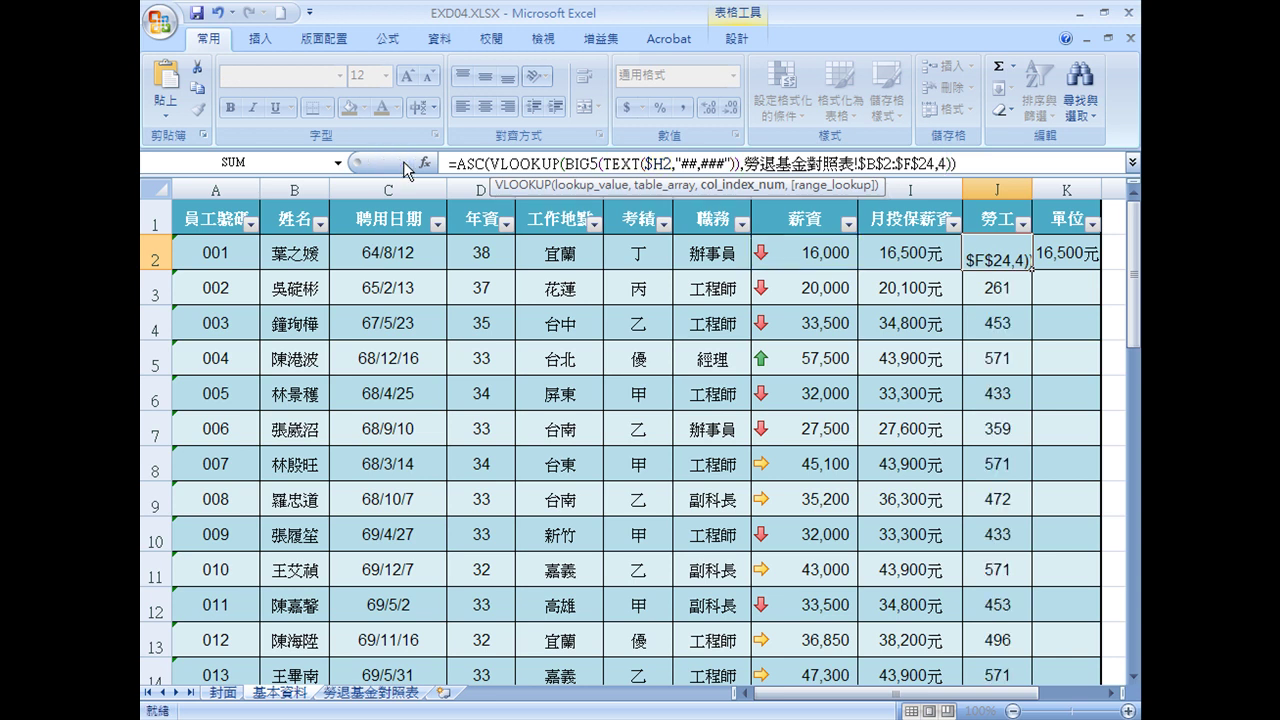
{"action": "left_click", "coordinate": [1047, 264]}
{"action": "double_click", "coordinate": [942, 162]}
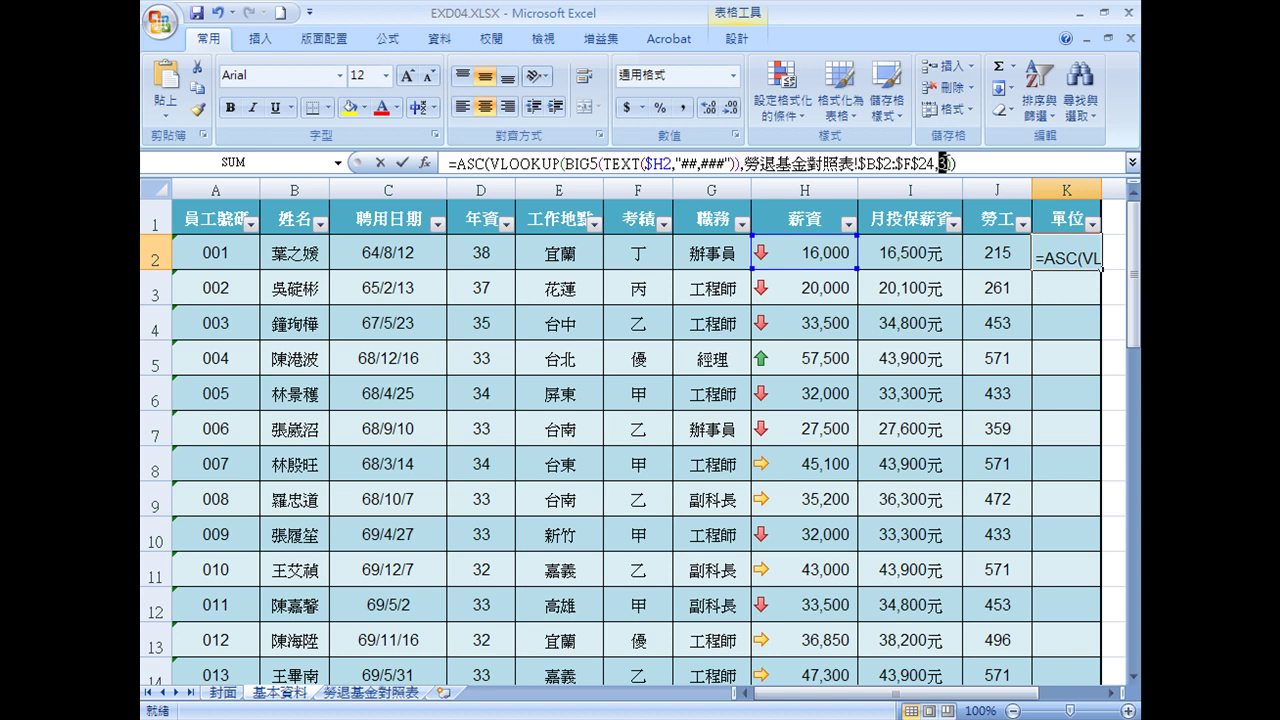
{"action": "type", "text": "5"}
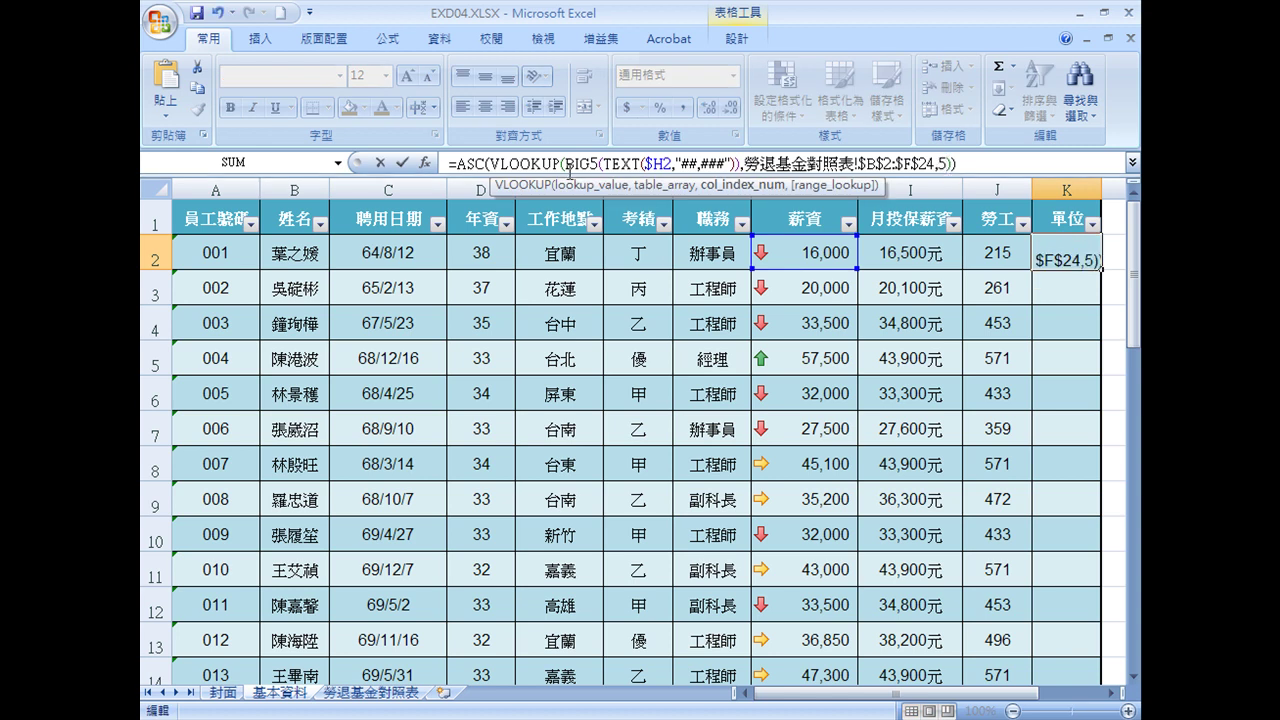
{"action": "left_click", "coordinate": [403, 162]}
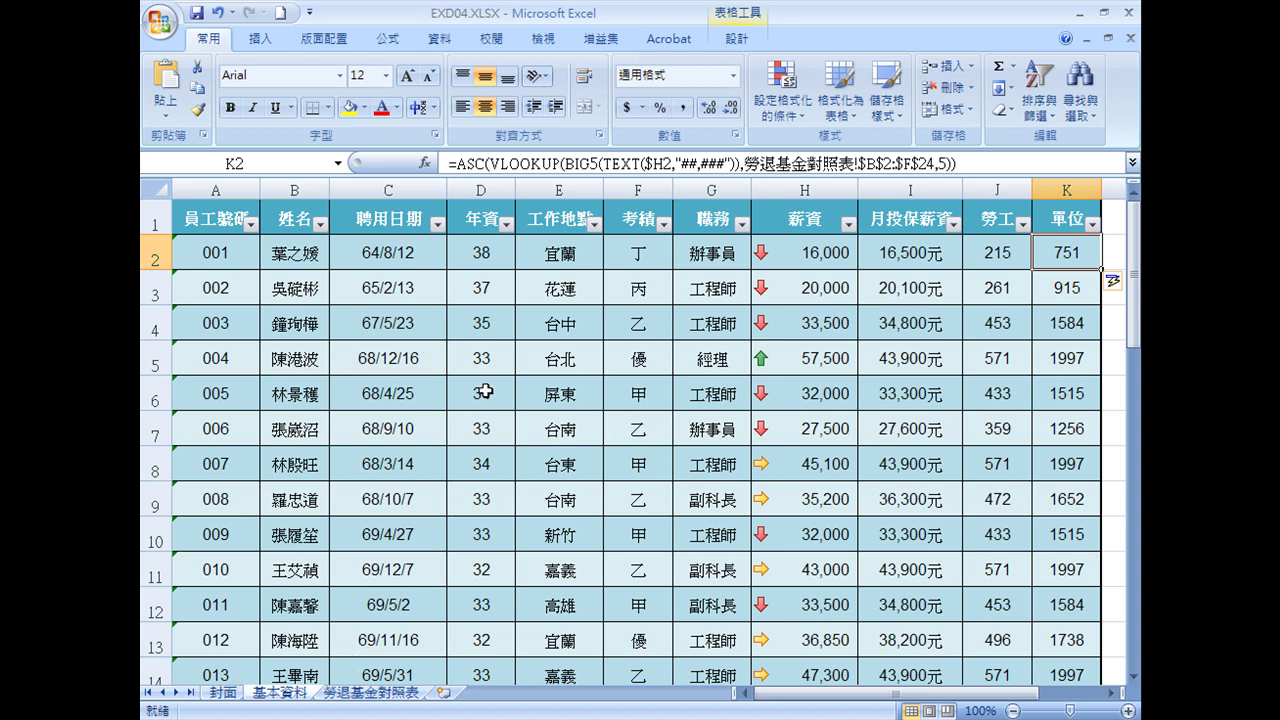
{"action": "left_click", "coordinate": [323, 43]}
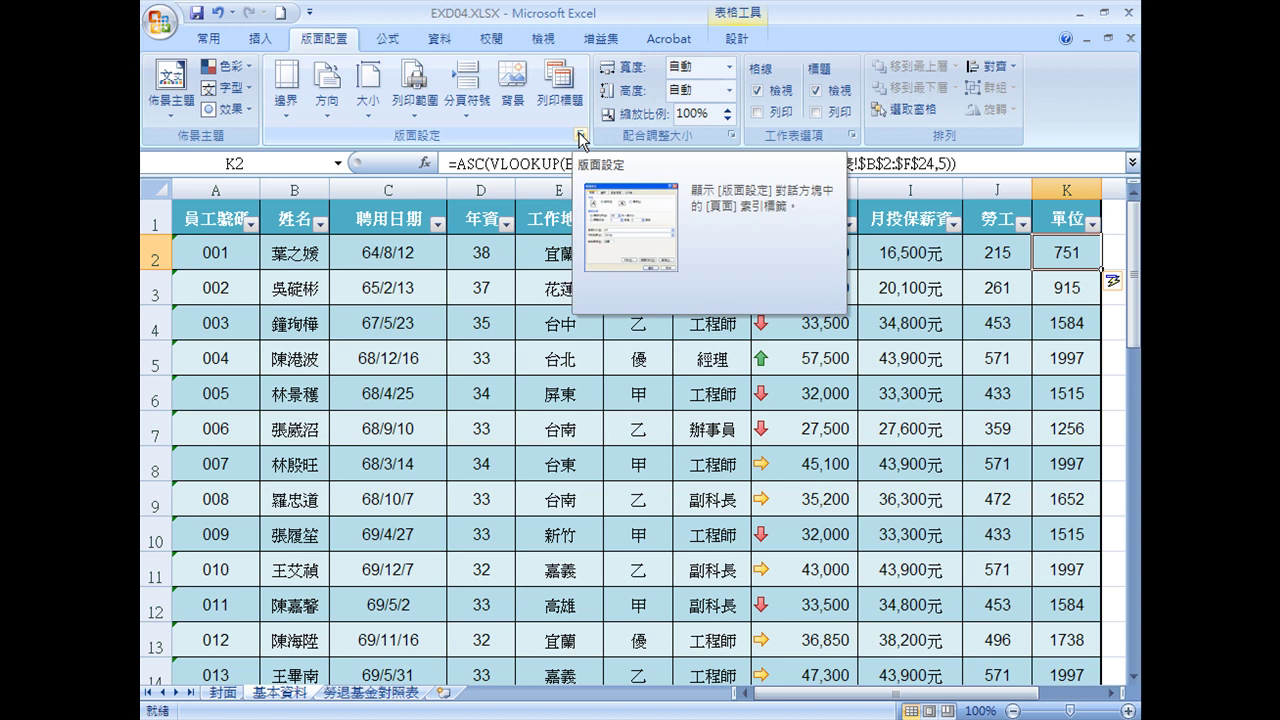
- Set print titles: rows $1:$1 repeat at top, columns $A:$B at left
{"action": "left_click", "coordinate": [582, 139]}
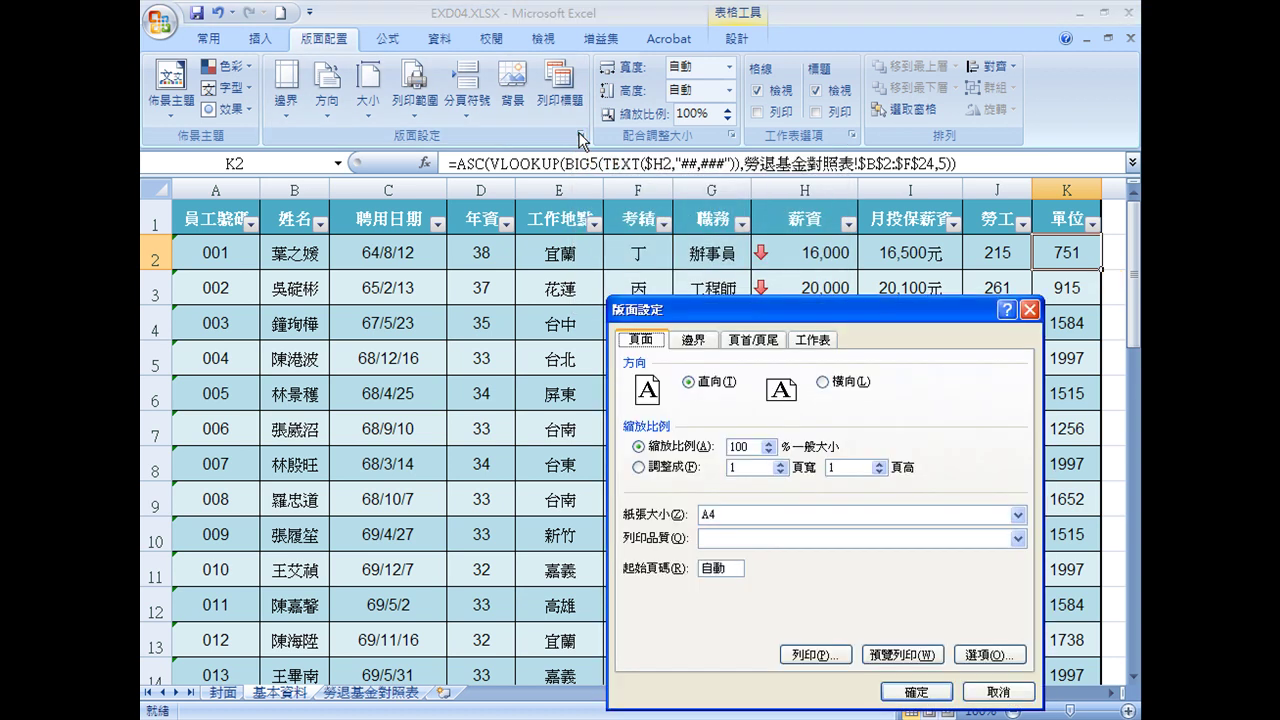
{"action": "left_click", "coordinate": [818, 341]}
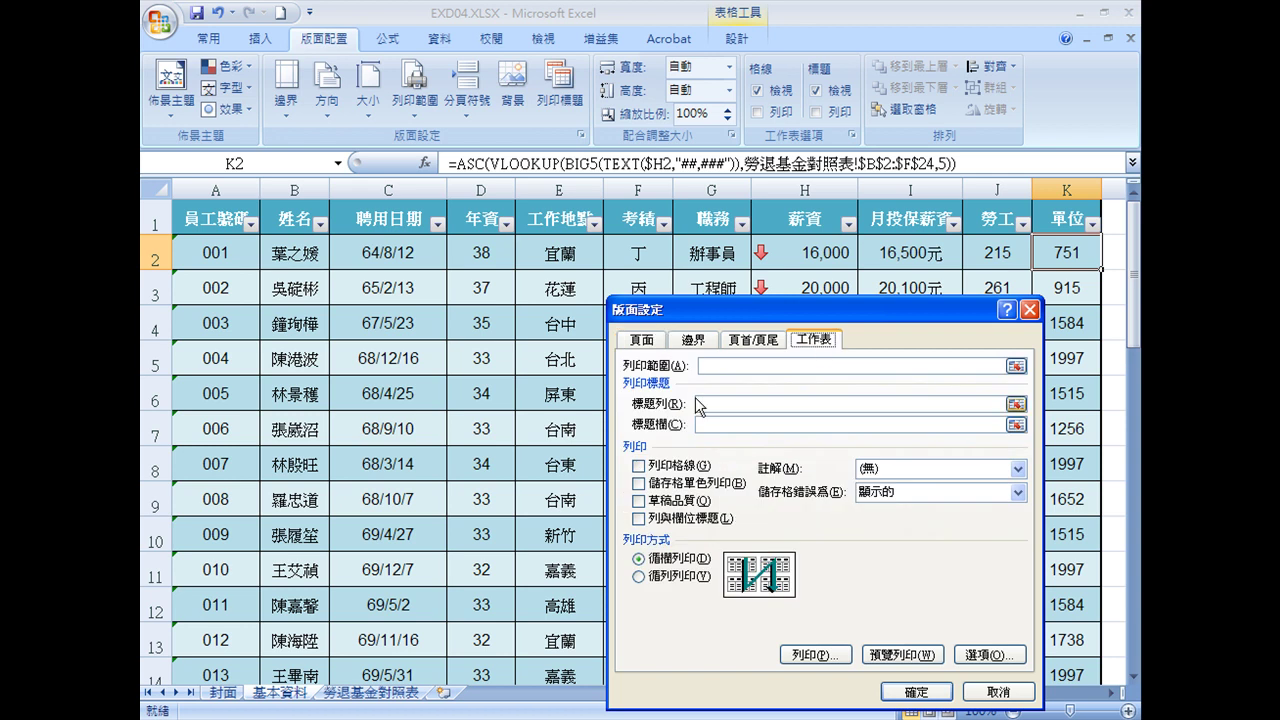
{"action": "left_click", "coordinate": [700, 404]}
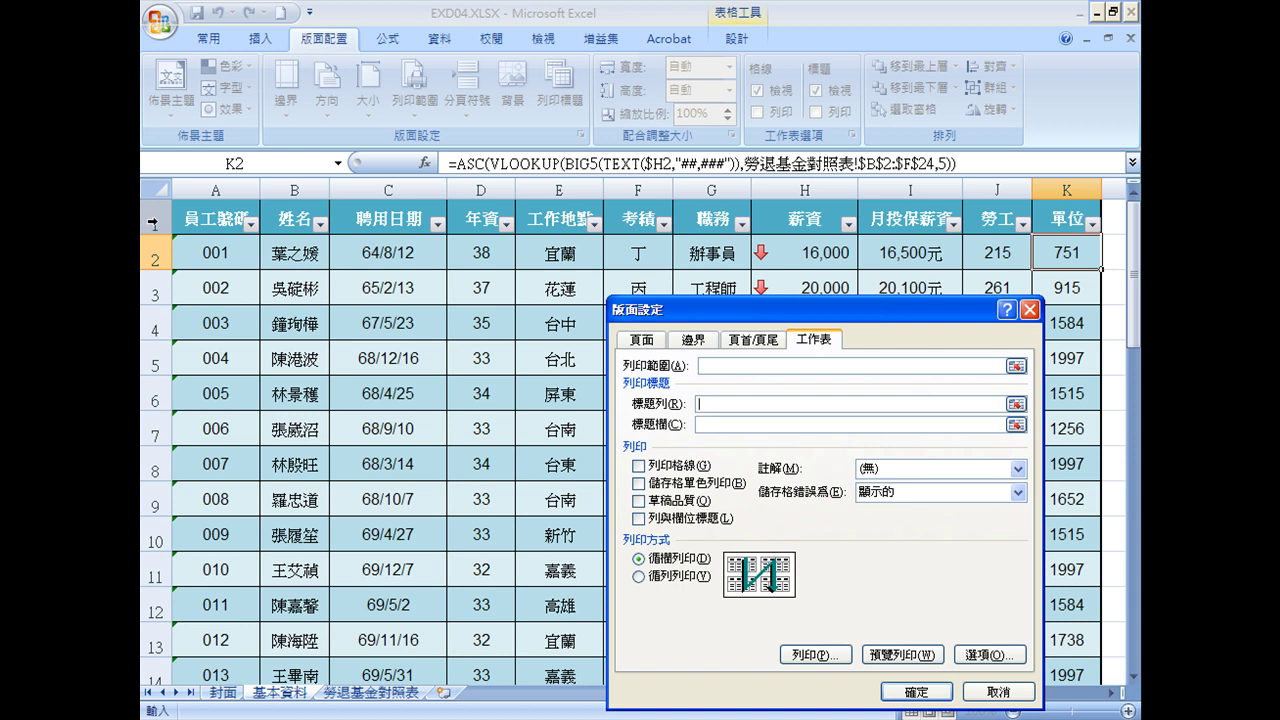
{"action": "left_click", "coordinate": [155, 222]}
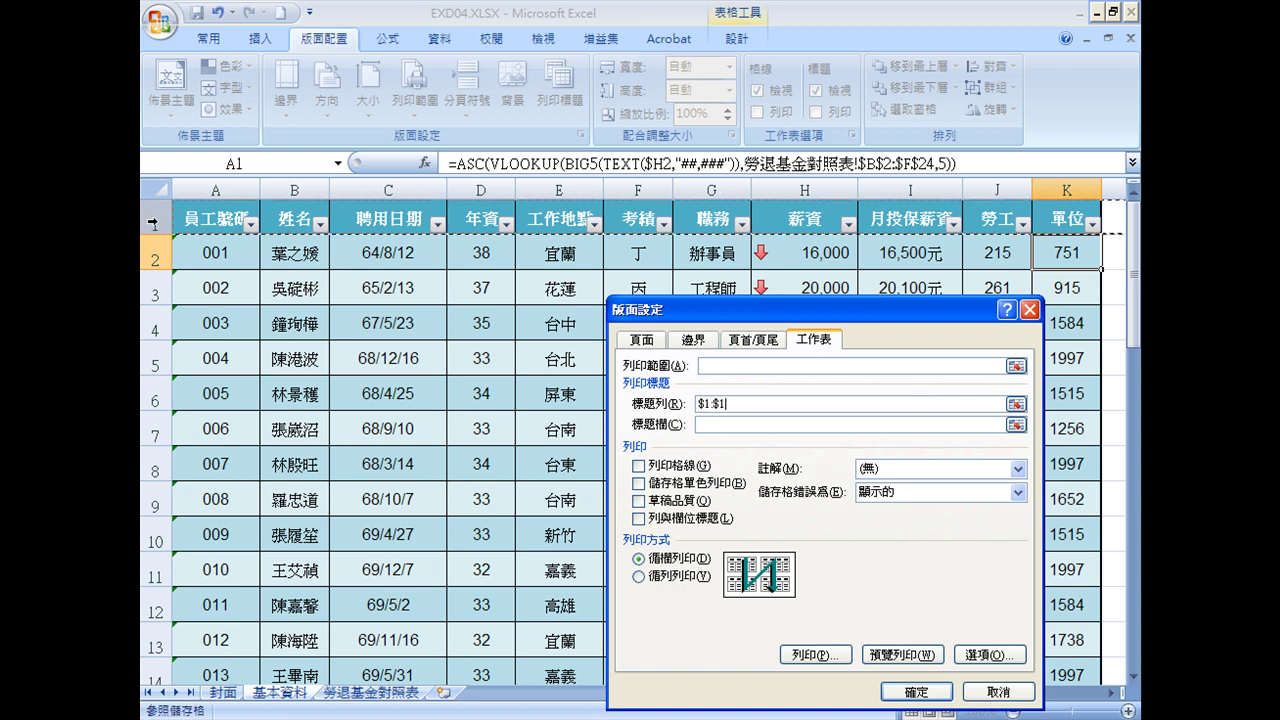
{"action": "left_click", "coordinate": [699, 424]}
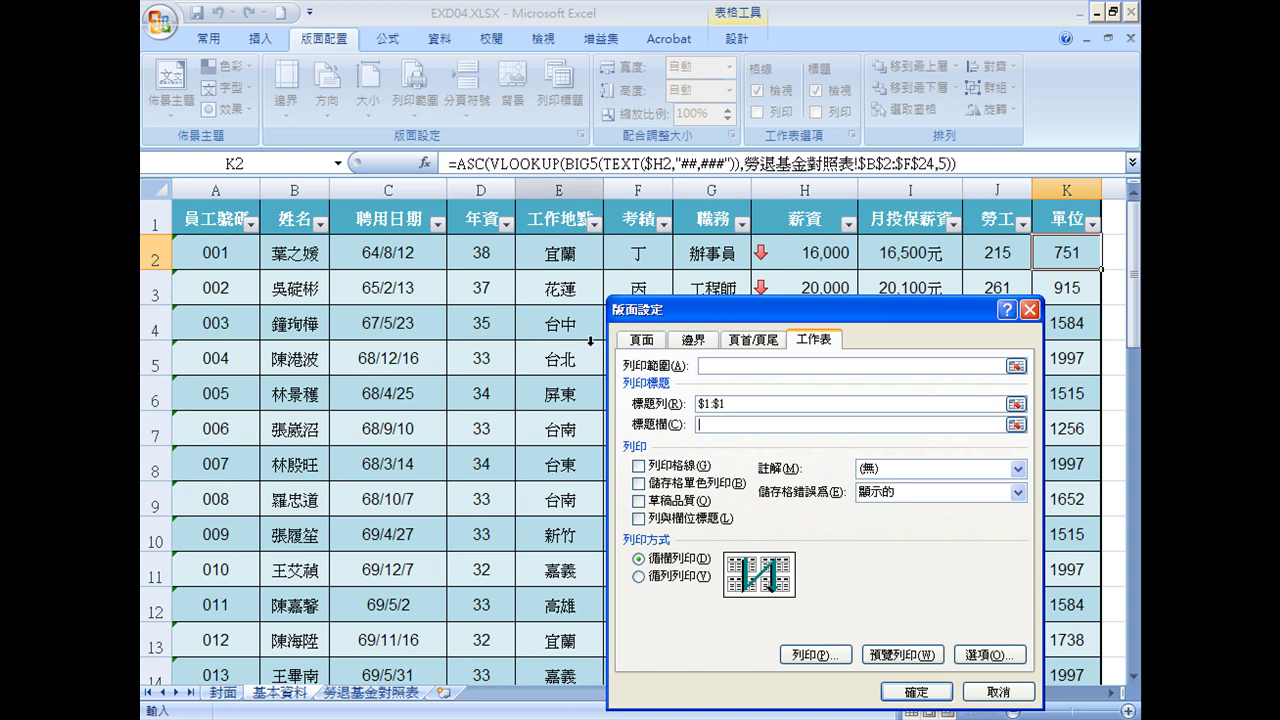
{"action": "left_click_drag", "start_coordinate": [215, 189], "coordinate": [285, 190]}
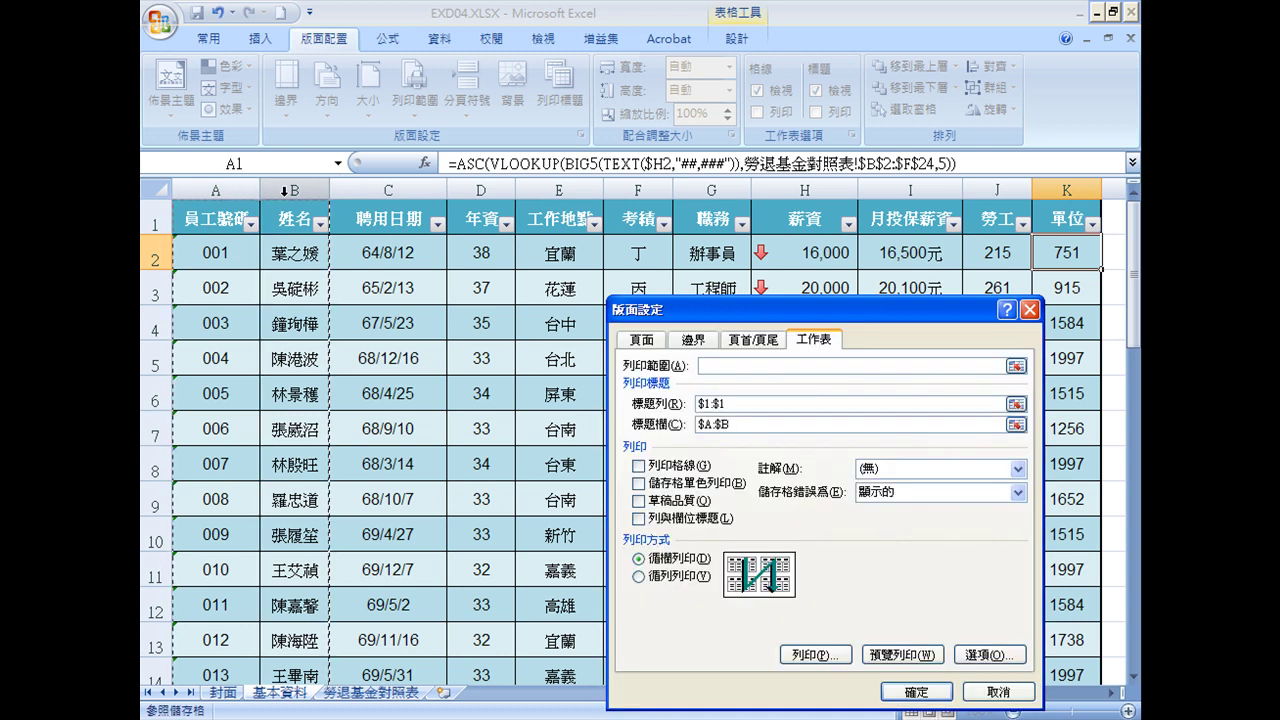
{"action": "left_click", "coordinate": [935, 692]}
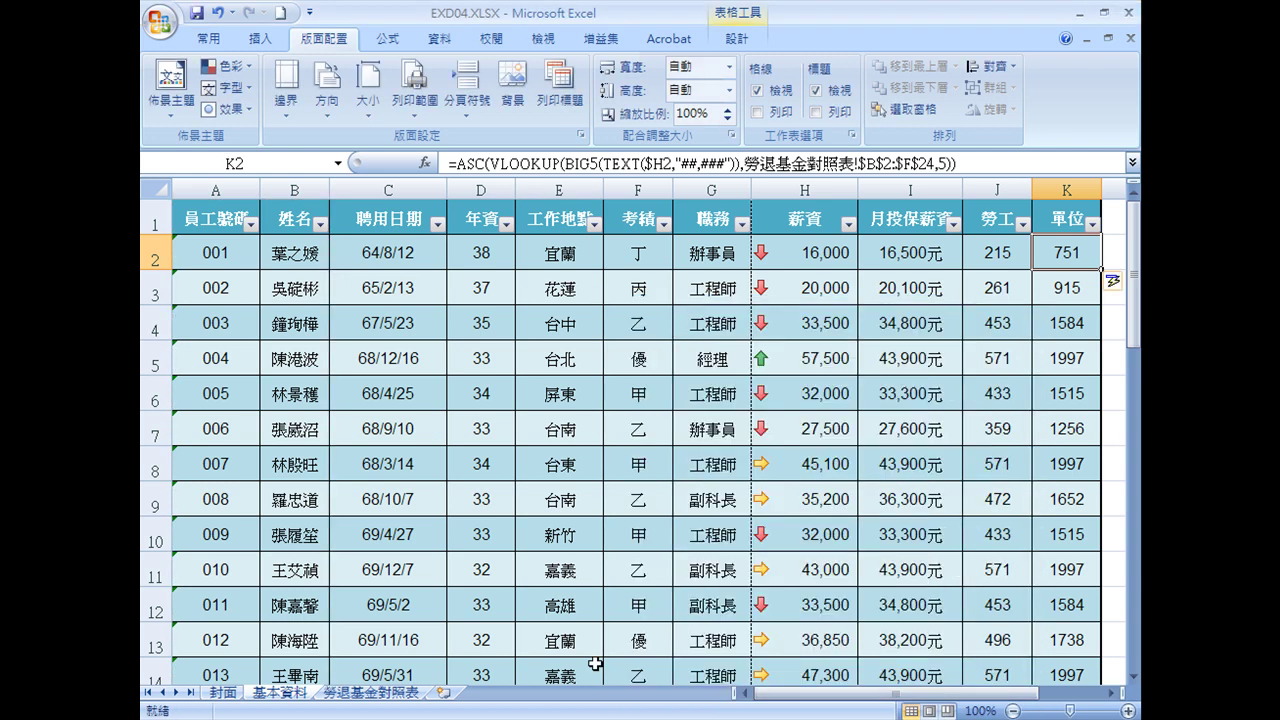
- From the 封面 sheet, enable Different first page header/footer and open the Custom Header editor
{"action": "left_click", "coordinate": [224, 693]}
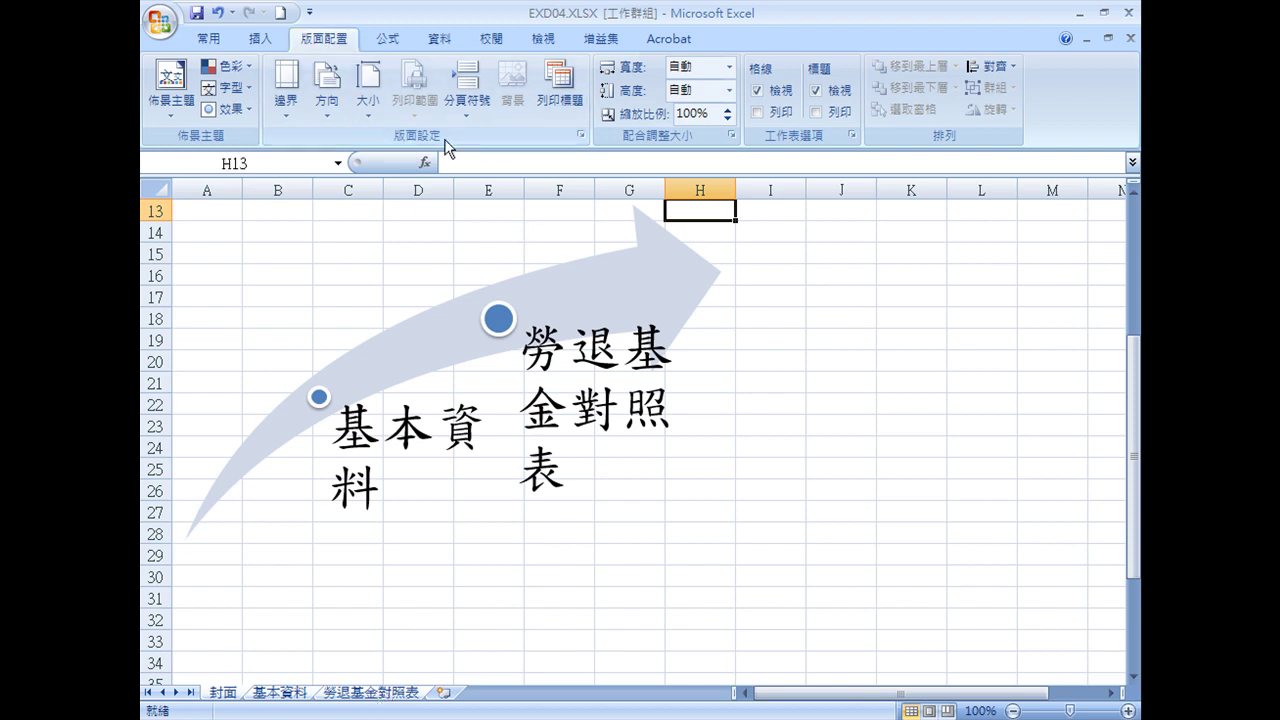
{"action": "left_click", "coordinate": [580, 134]}
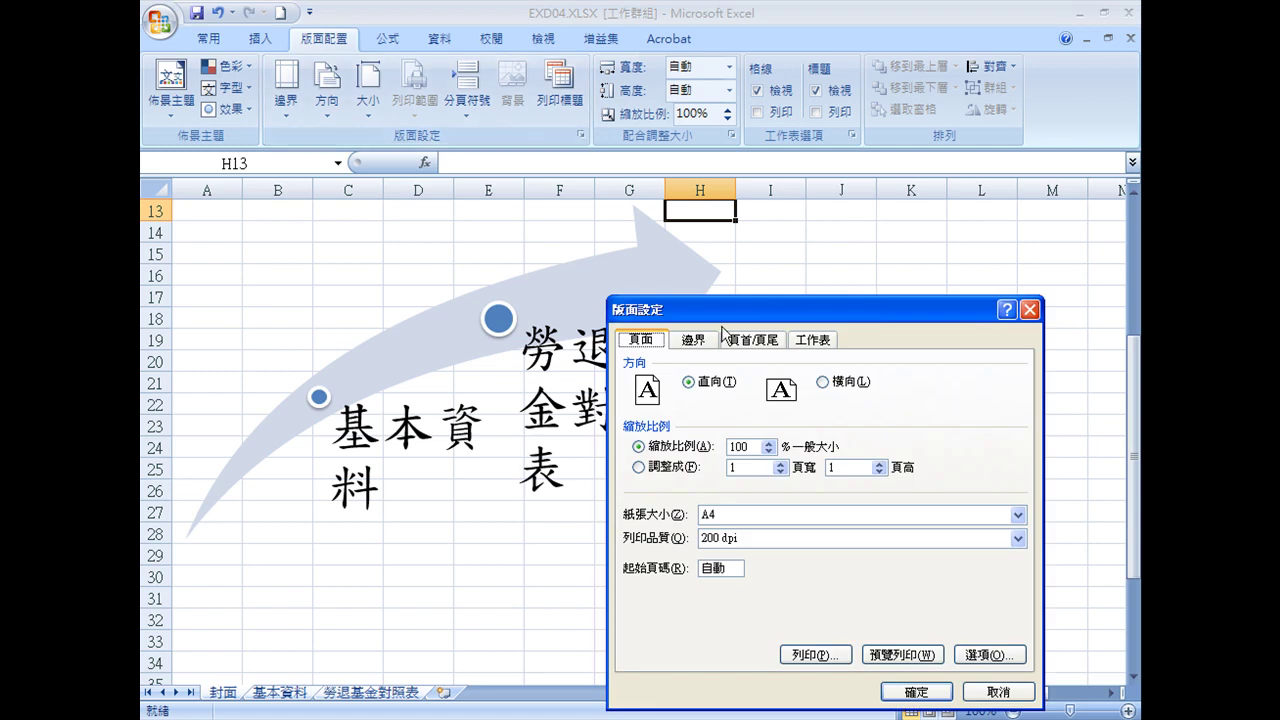
{"action": "left_click", "coordinate": [752, 341]}
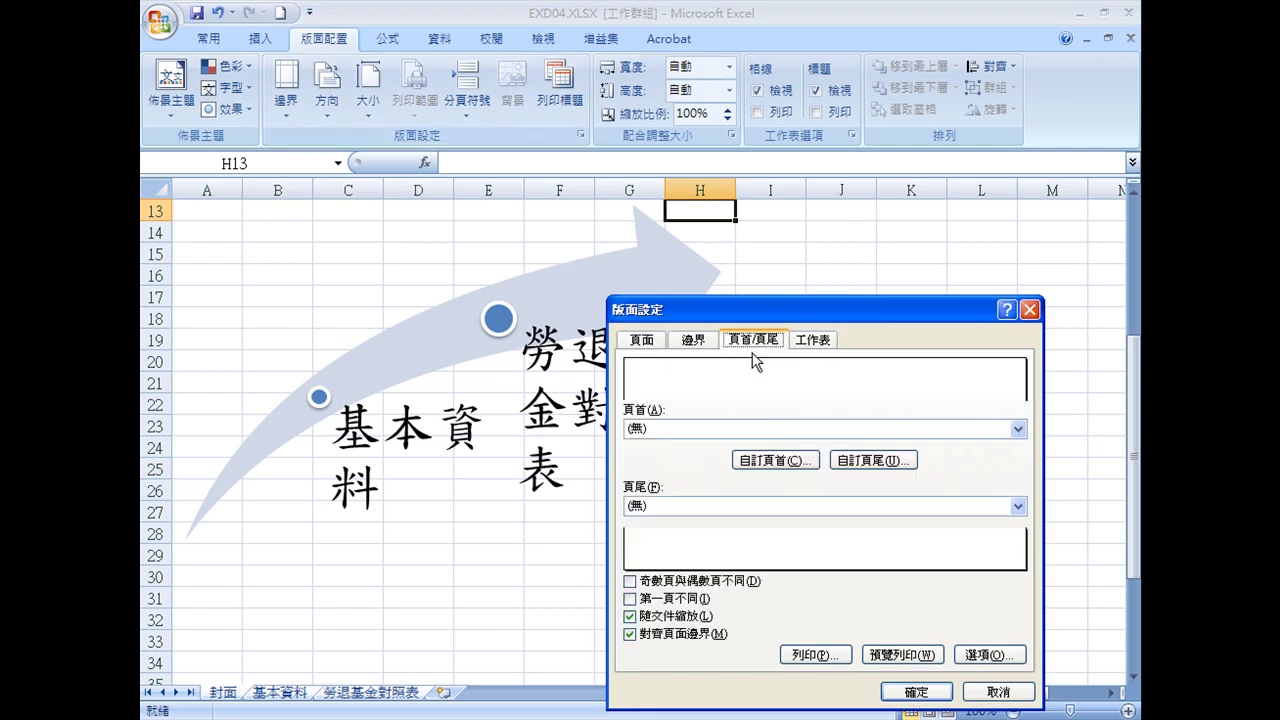
{"action": "left_click", "coordinate": [630, 598]}
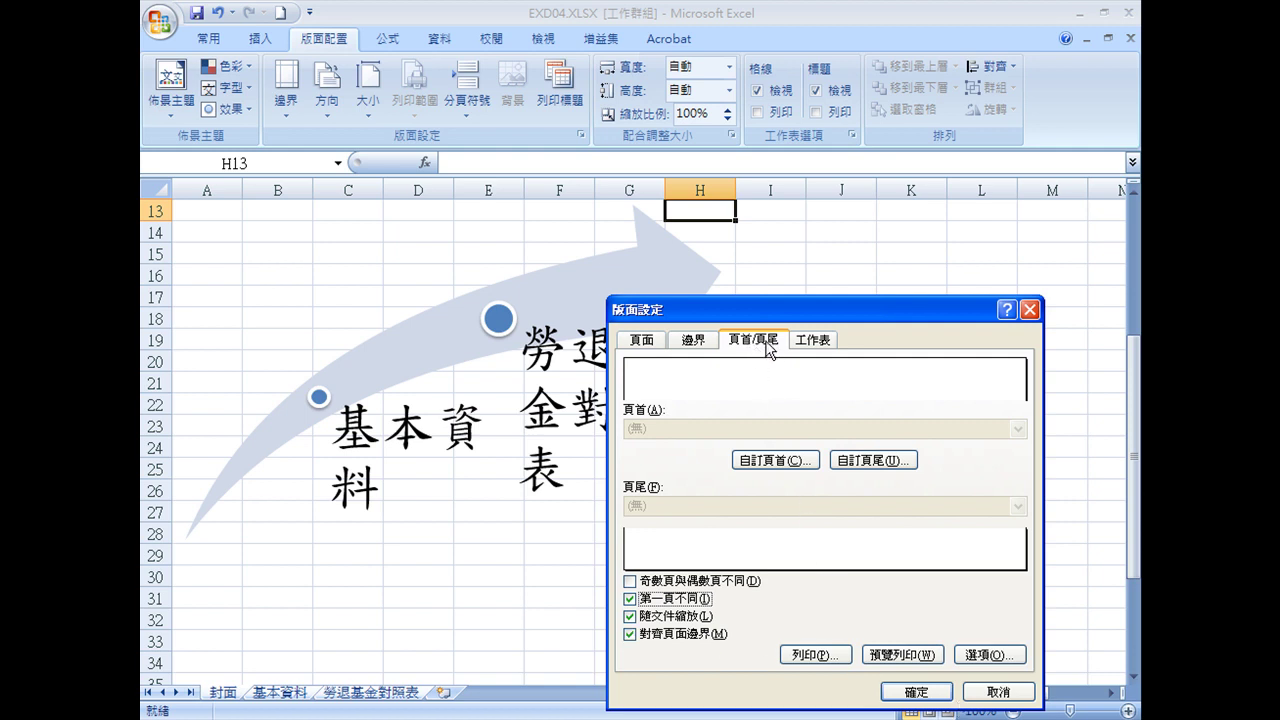
{"action": "left_click", "coordinate": [775, 461]}
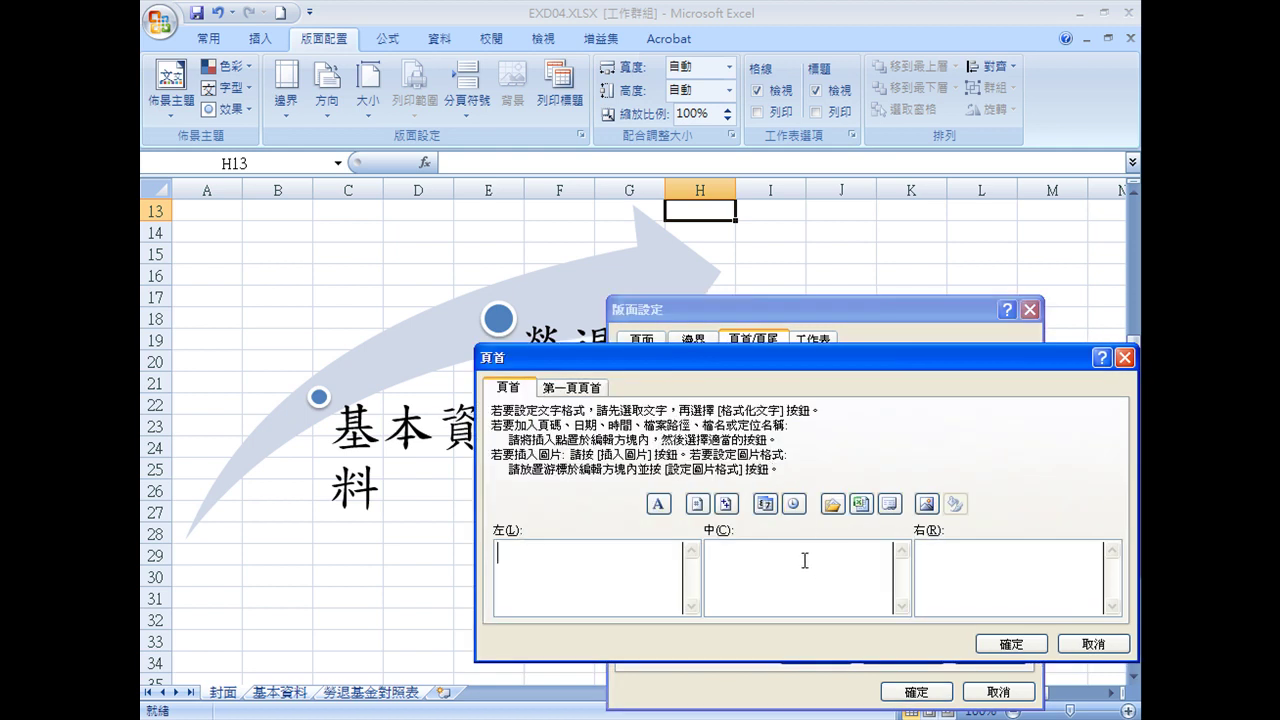
- Insert the sheet-name code in the centre header and format it 標楷體, bold, 20 point
{"action": "left_click", "coordinate": [886, 508]}
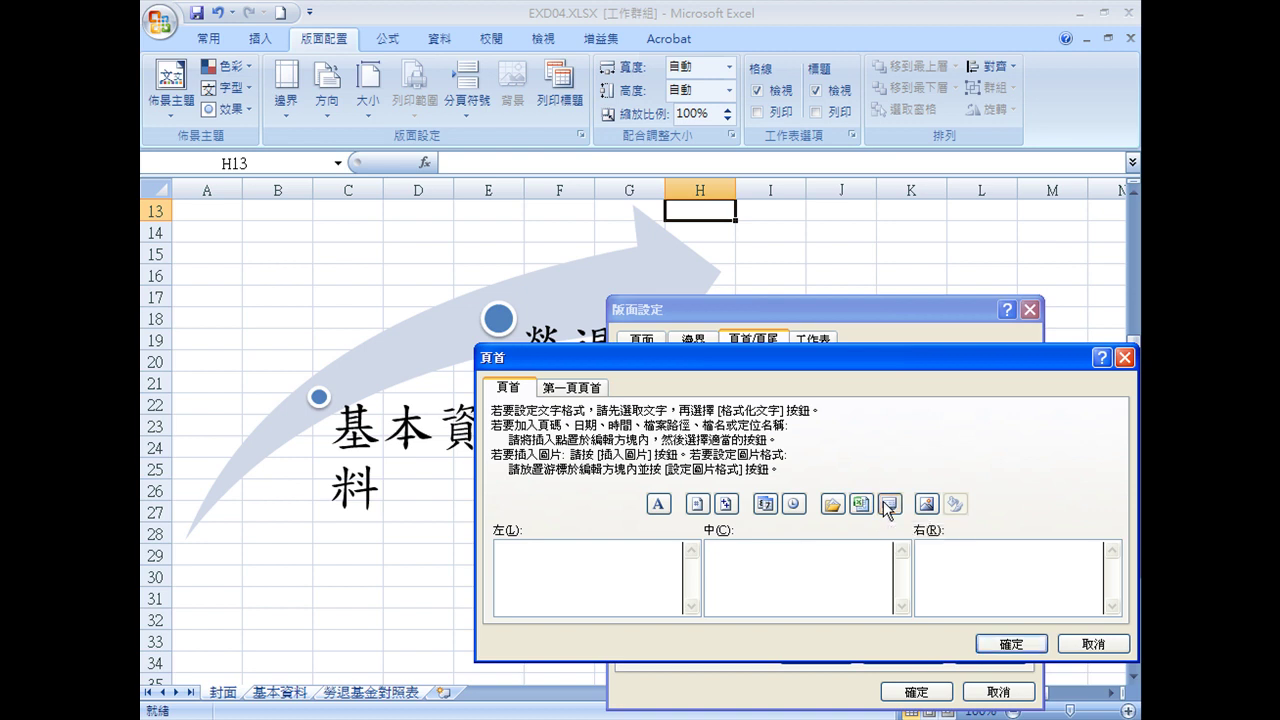
{"action": "left_click_drag", "start_coordinate": [844, 555], "coordinate": [758, 556]}
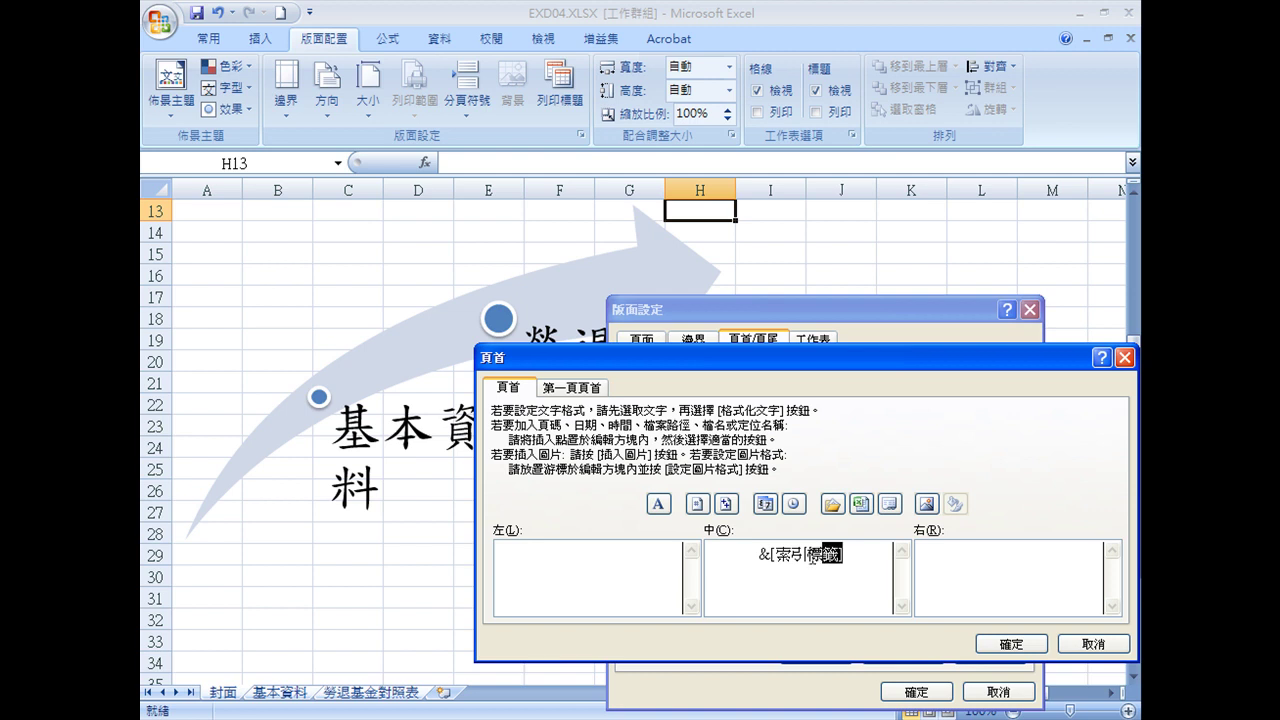
{"action": "left_click", "coordinate": [659, 505]}
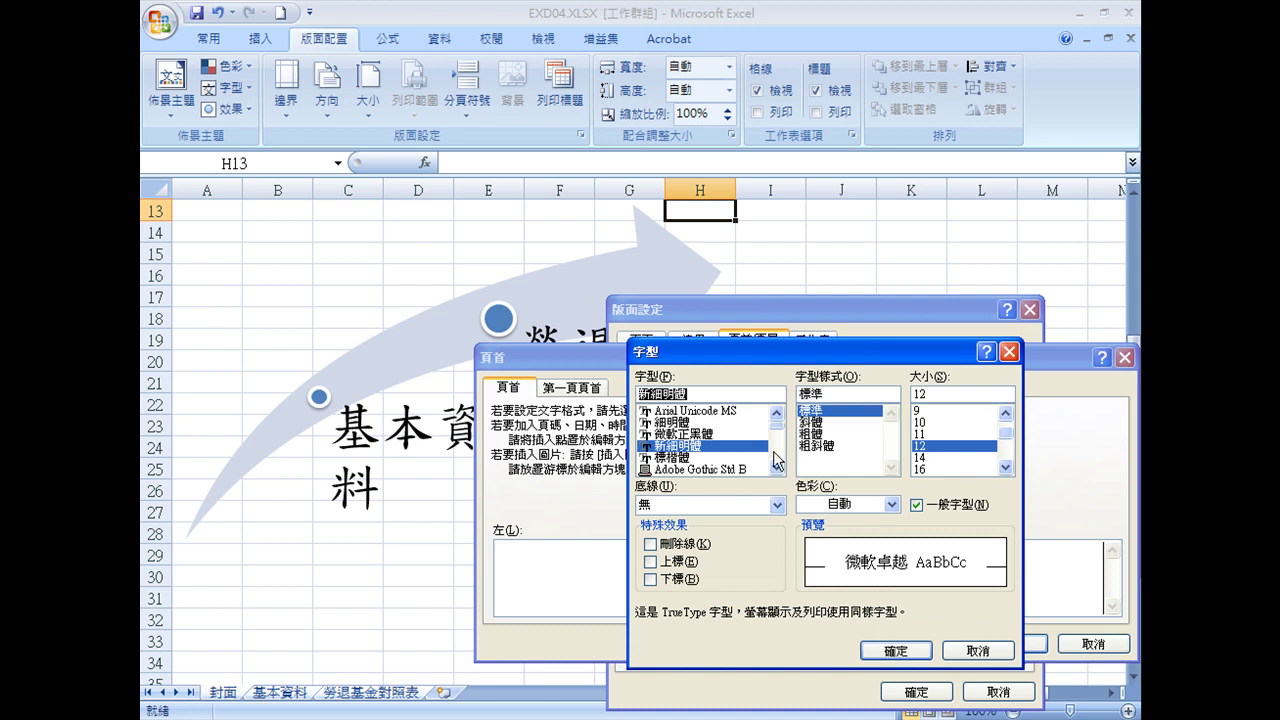
{"action": "left_click", "coordinate": [690, 458]}
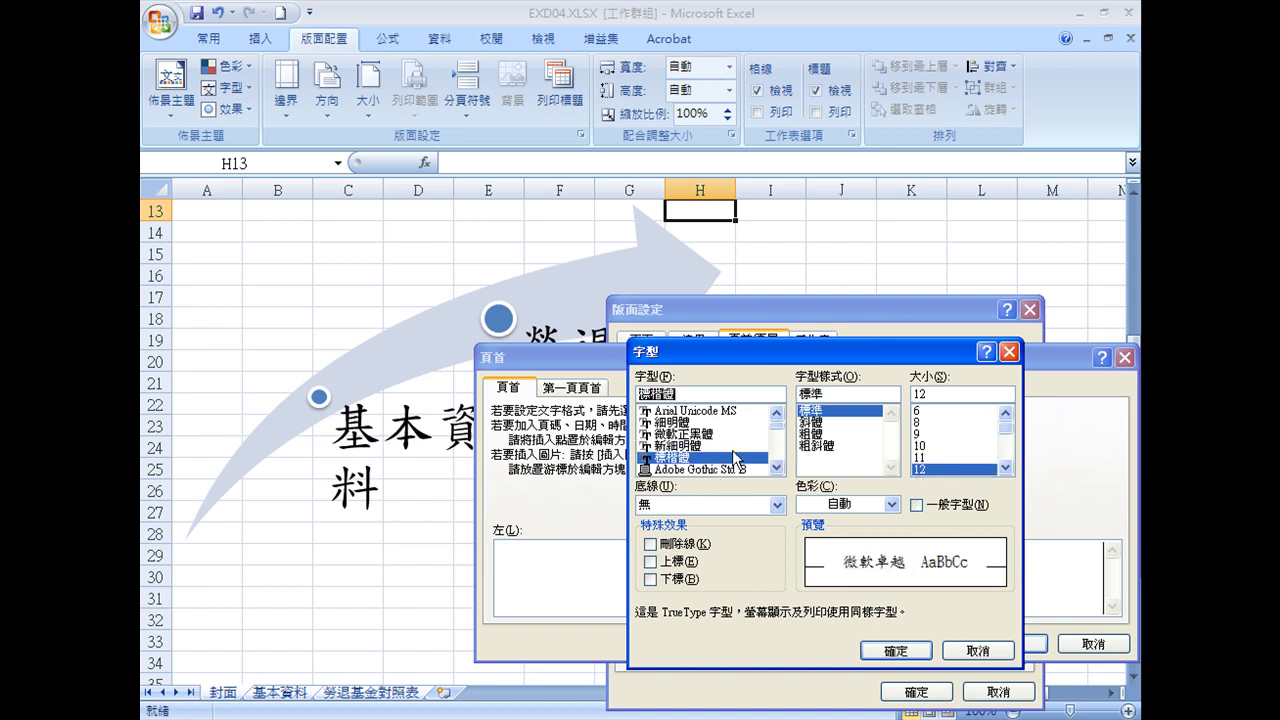
{"action": "left_click", "coordinate": [818, 434]}
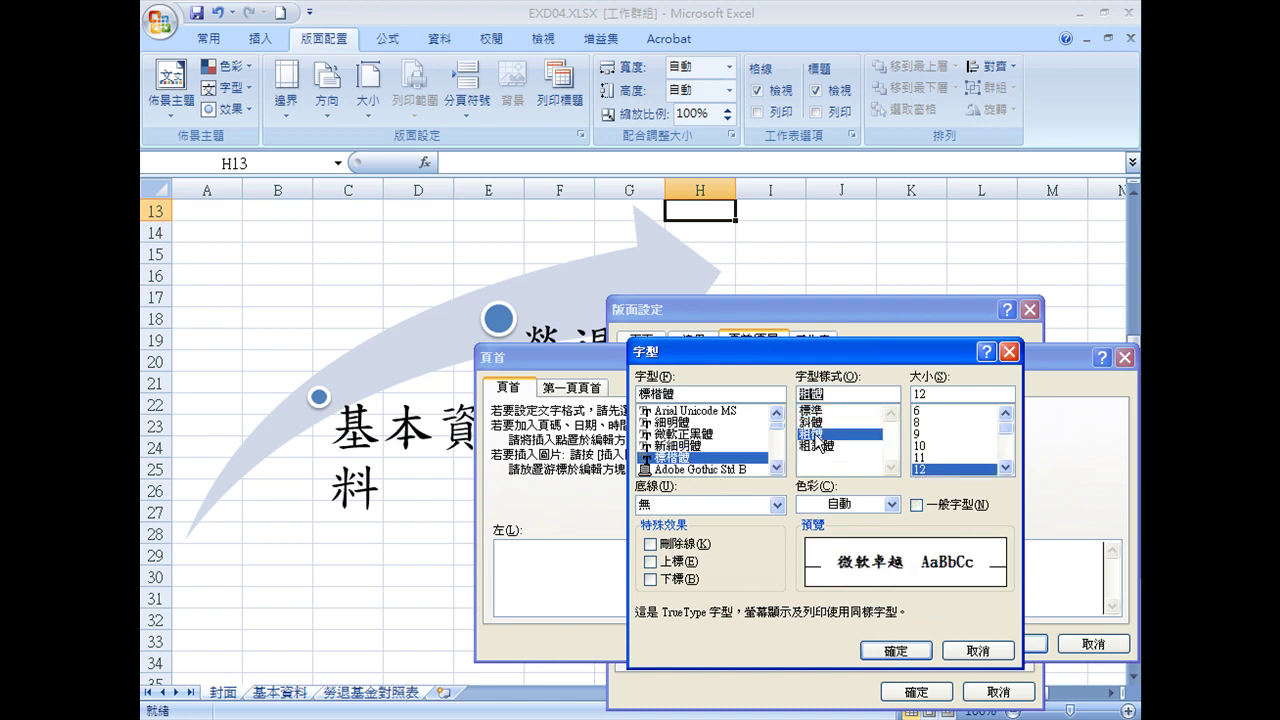
{"action": "left_click", "coordinate": [1005, 468]}
{"action": "left_click", "coordinate": [1005, 468]}
{"action": "left_click", "coordinate": [1005, 468]}
{"action": "left_click", "coordinate": [1005, 468]}
{"action": "left_click", "coordinate": [1005, 468]}
{"action": "left_click", "coordinate": [925, 468]}
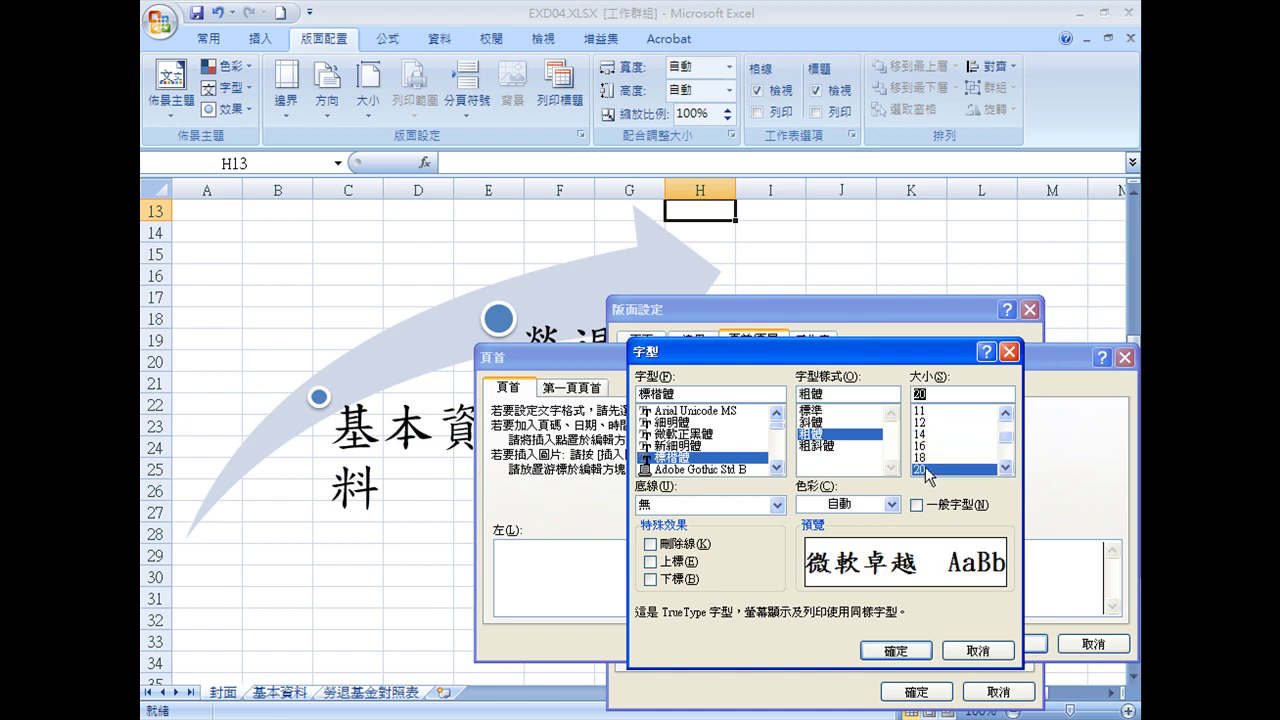
{"action": "left_click", "coordinate": [906, 658]}
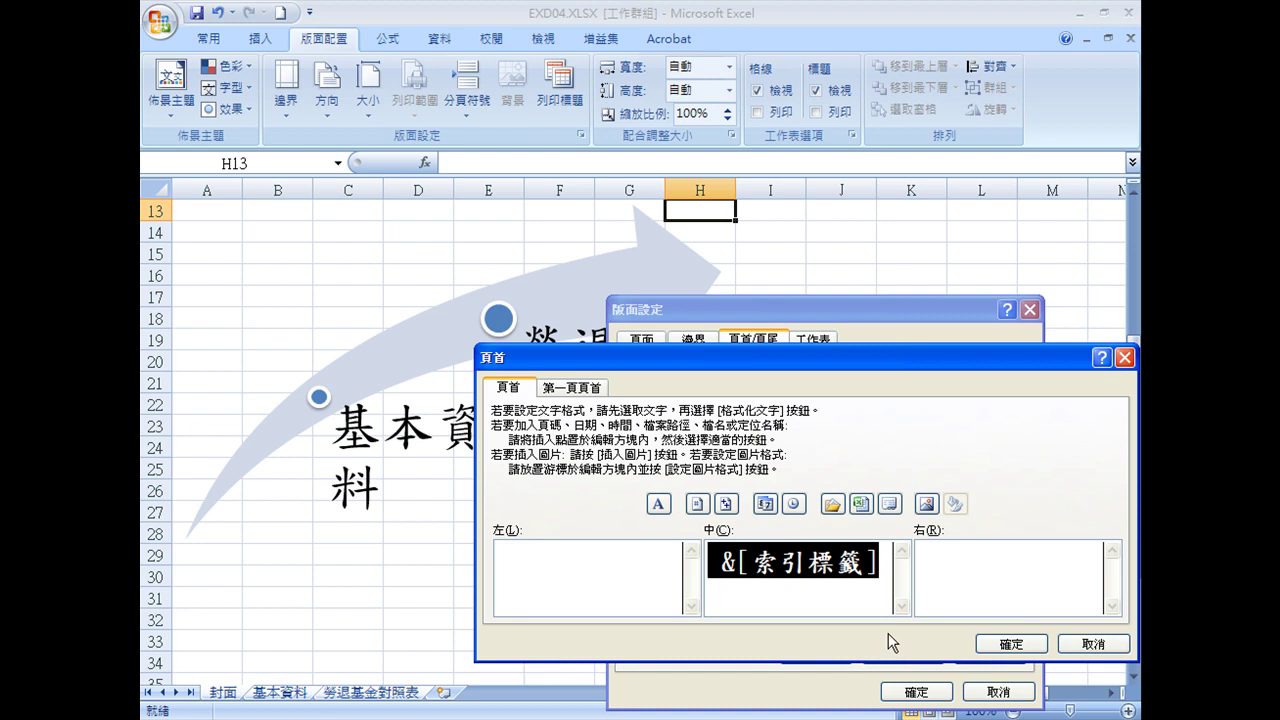
{"action": "left_click", "coordinate": [1008, 644]}
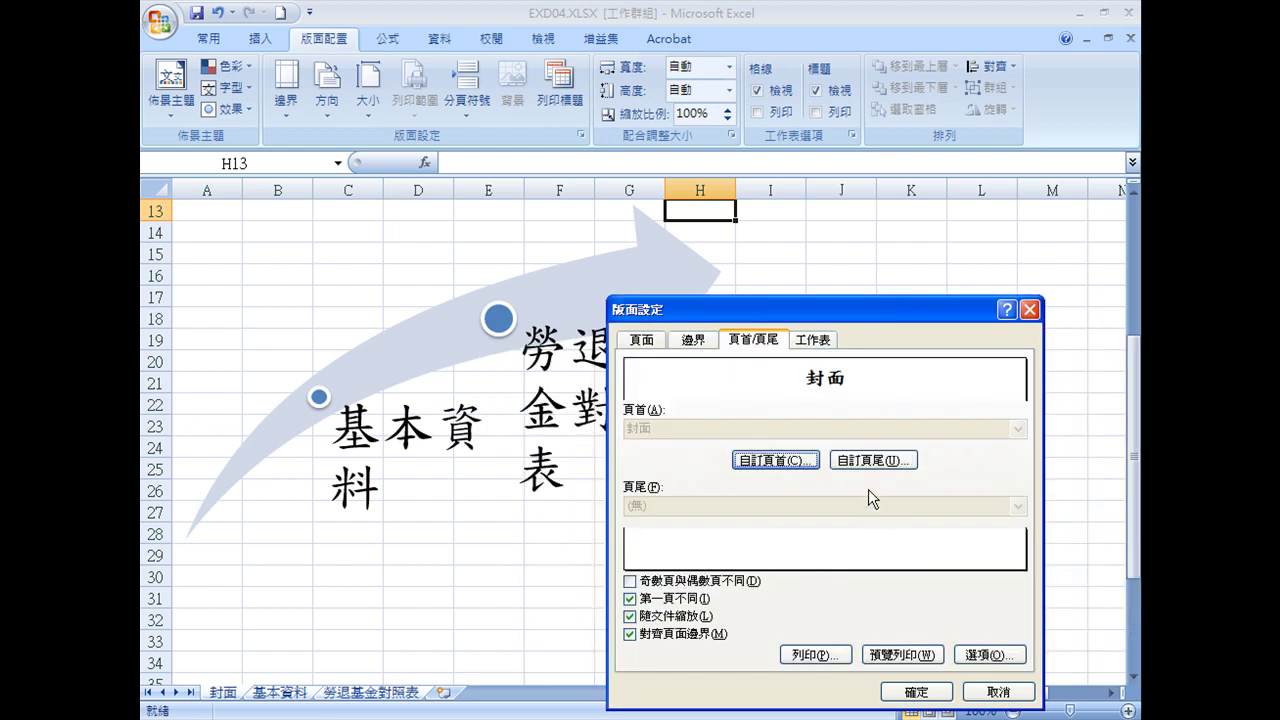
- Make the centre footer read 第&[頁碼]頁 / 共&[總頁數]頁 and apply the page setup
{"action": "left_click", "coordinate": [866, 470]}
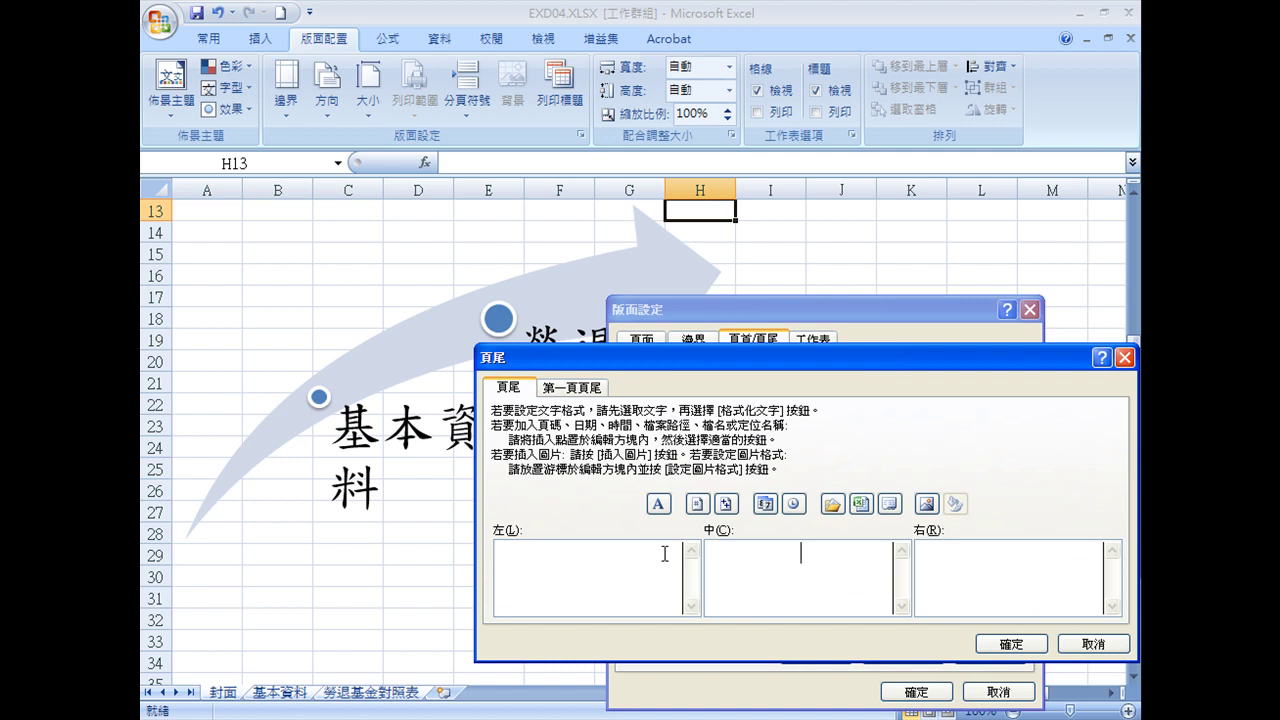
{"action": "type", "text": "第頁/共頁"}
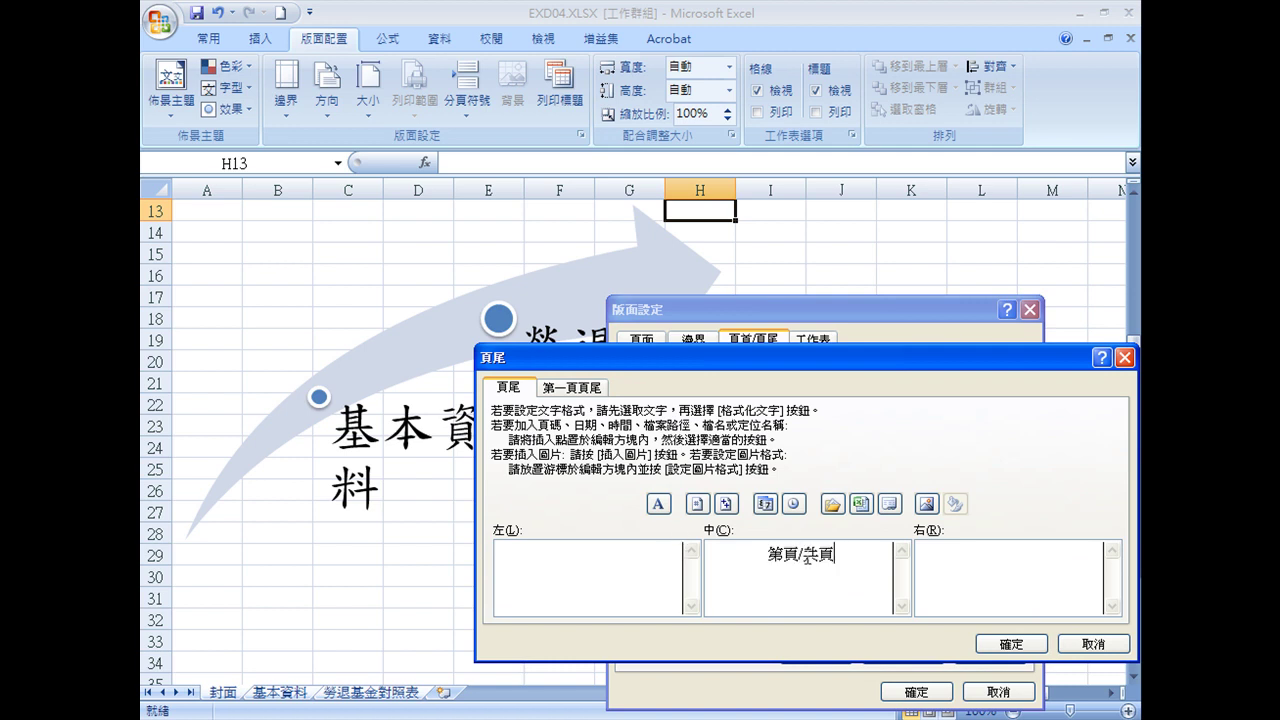
{"action": "type", "text": "共"}
{"action": "left_click", "coordinate": [785, 553]}
{"action": "left_click", "coordinate": [699, 505]}
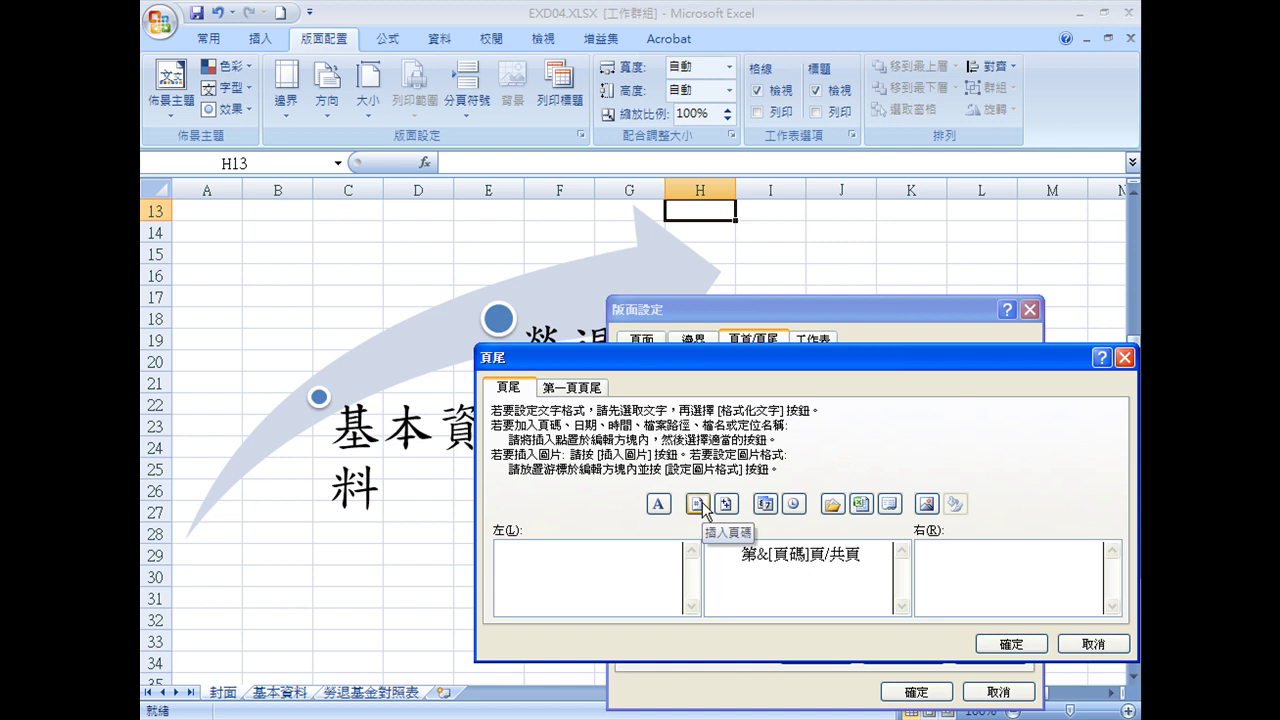
{"action": "left_click", "coordinate": [843, 553]}
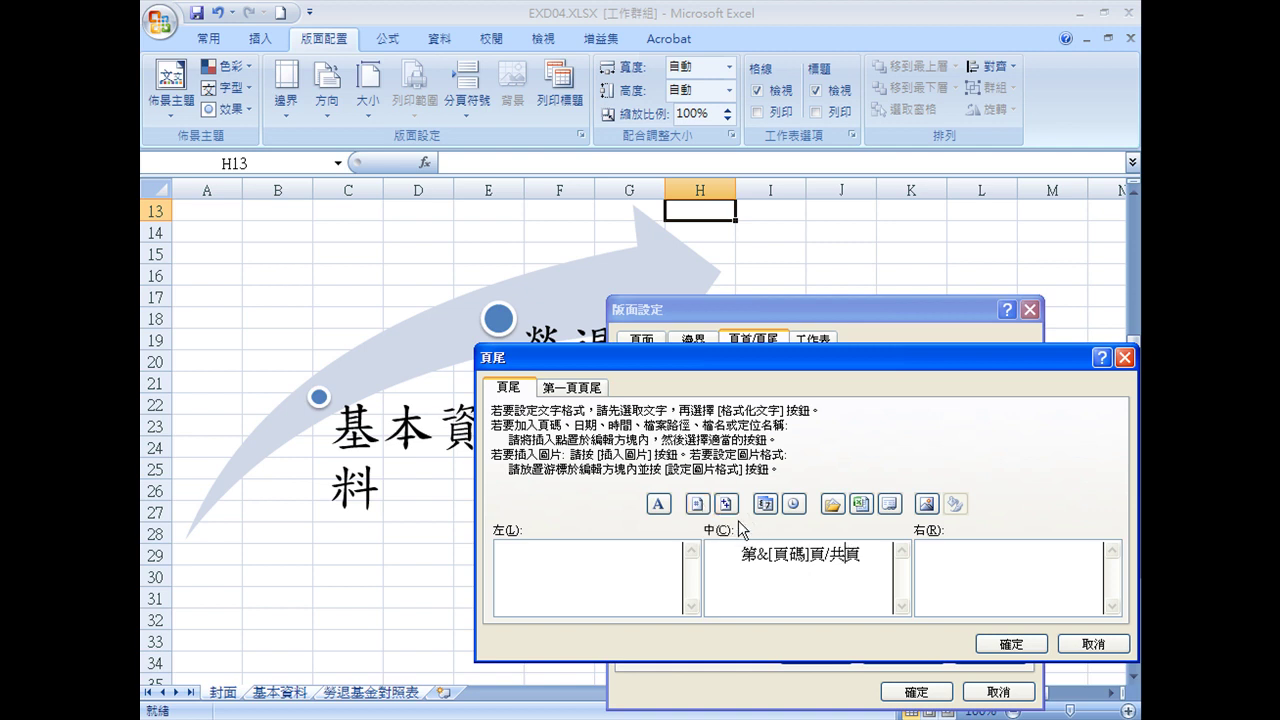
{"action": "left_click", "coordinate": [728, 506]}
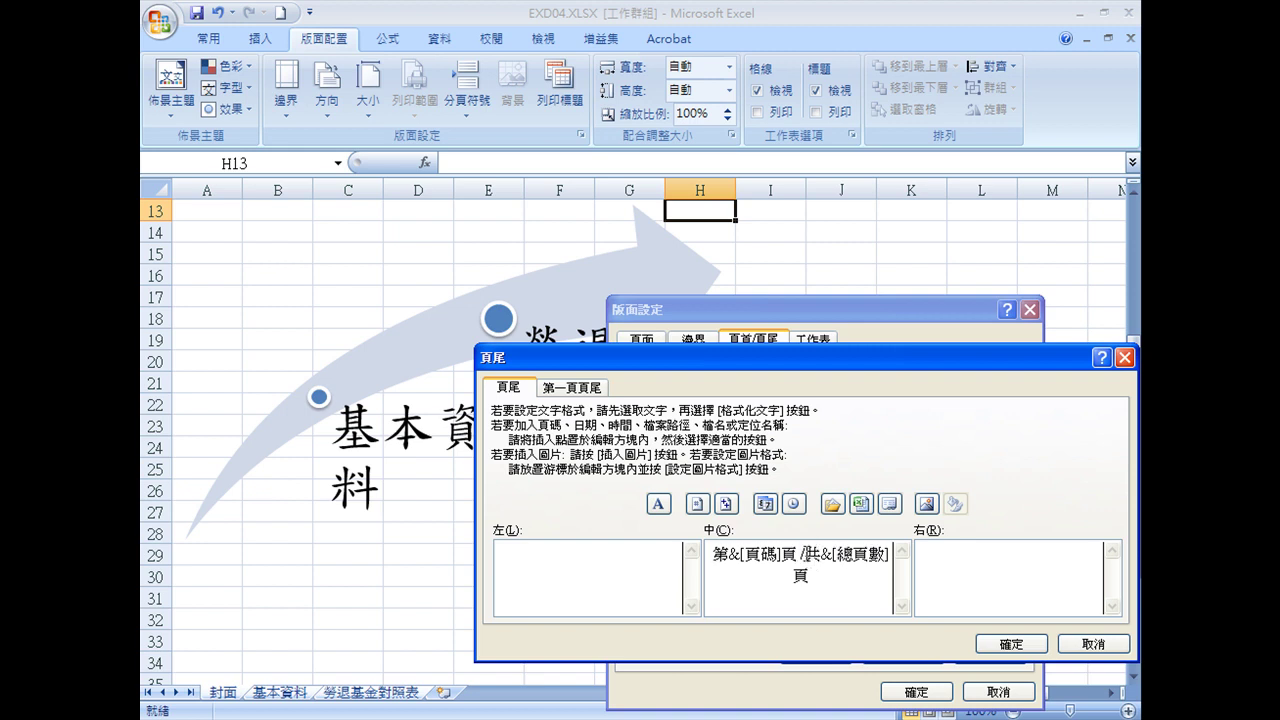
{"action": "key", "text": "Right"}
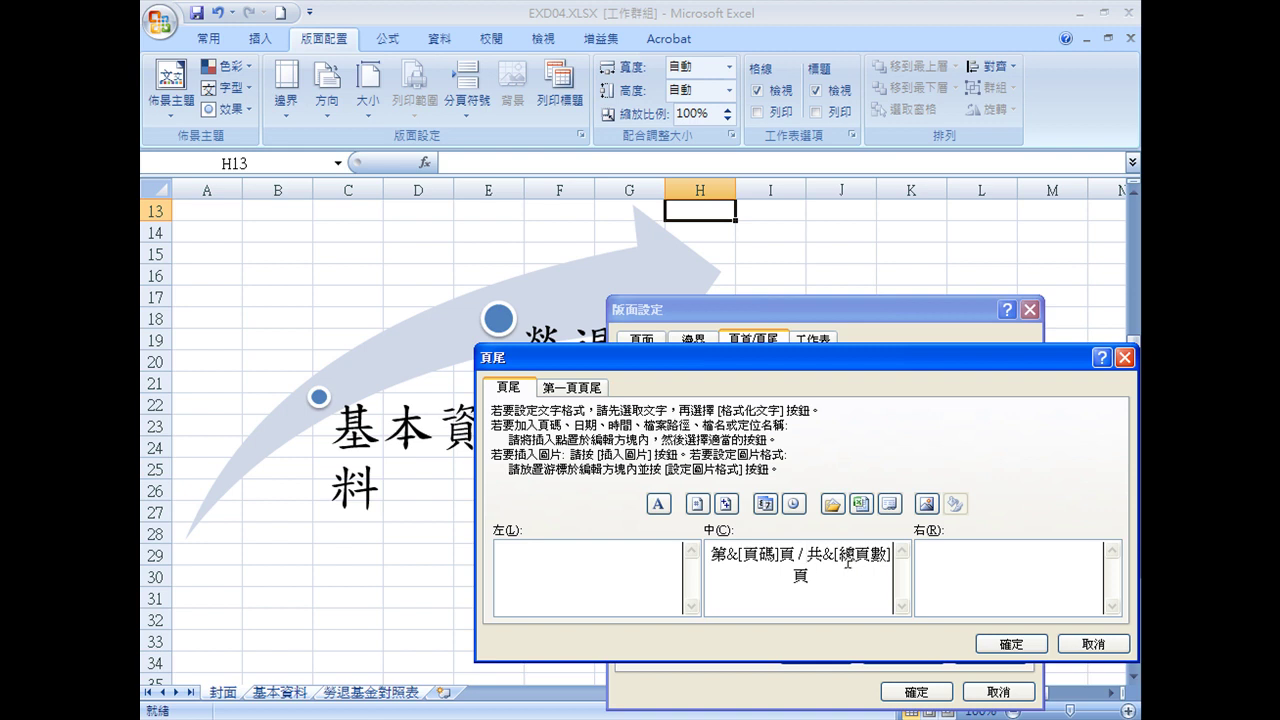
{"action": "left_click", "coordinate": [1011, 644]}
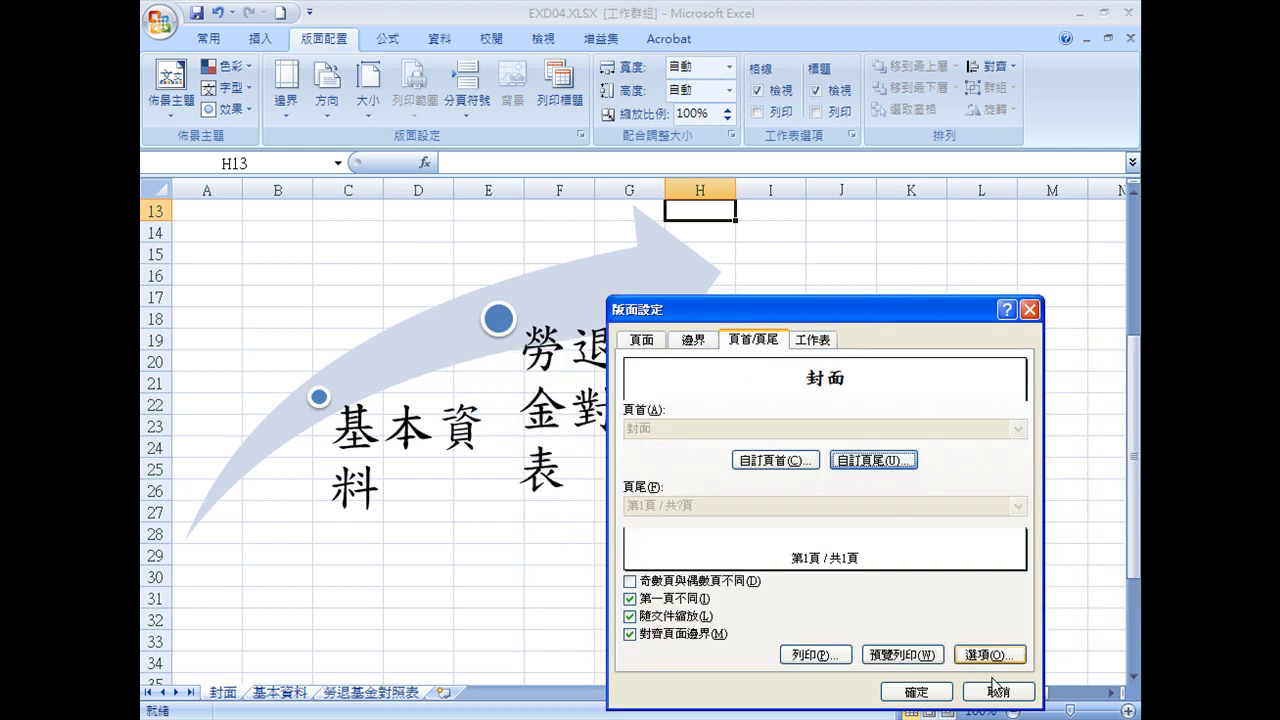
{"action": "left_click", "coordinate": [930, 700]}
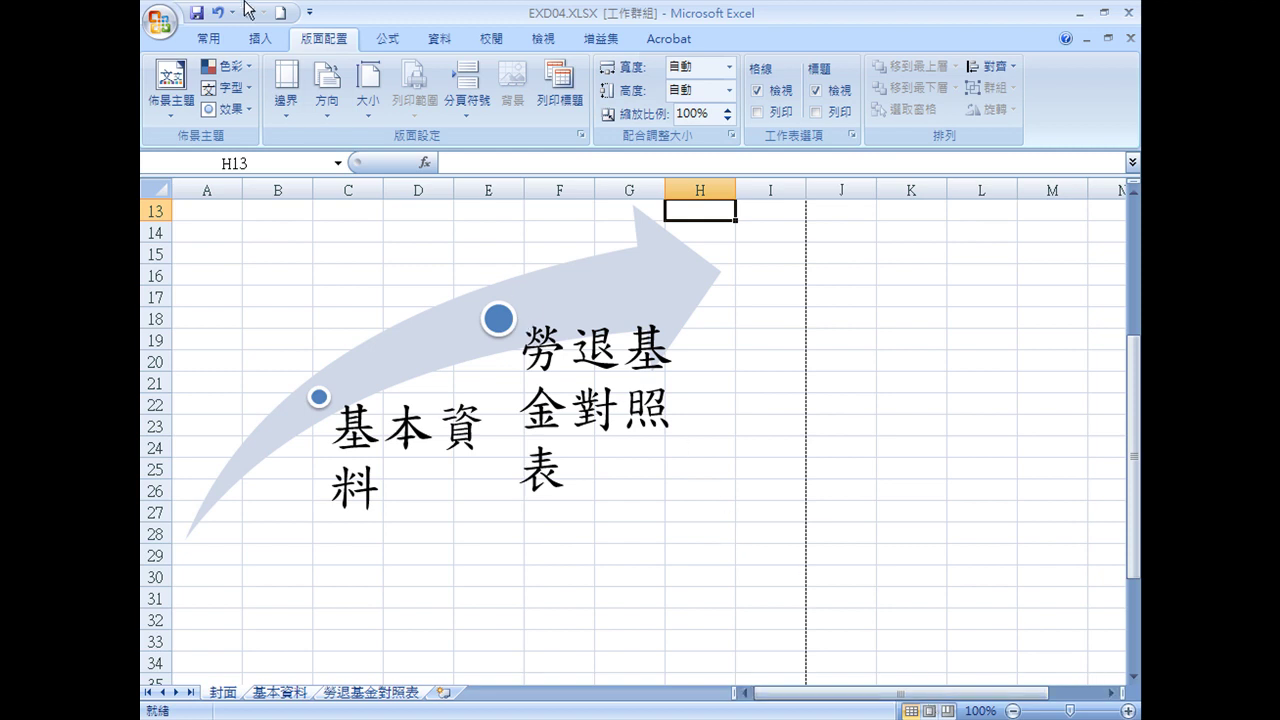
- Start Save As and delete the D from the file name EXD04.XLSX
{"action": "left_click", "coordinate": [160, 22]}
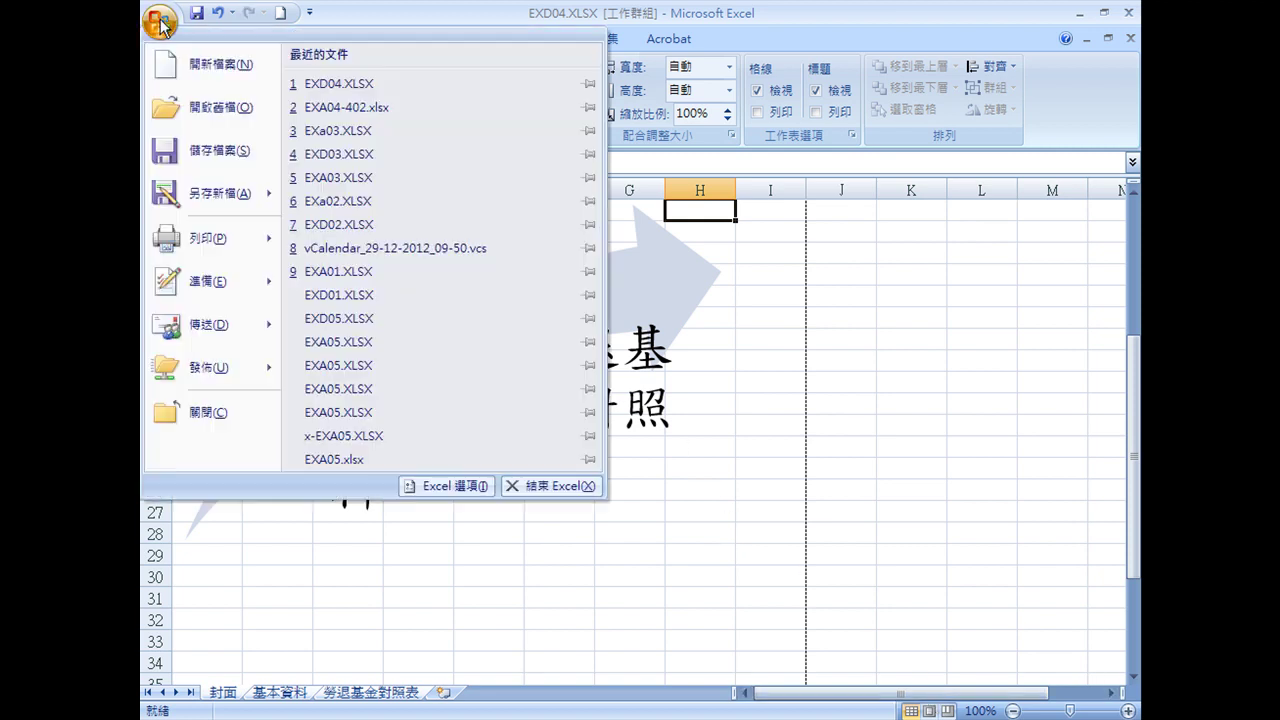
{"action": "left_click", "coordinate": [210, 193]}
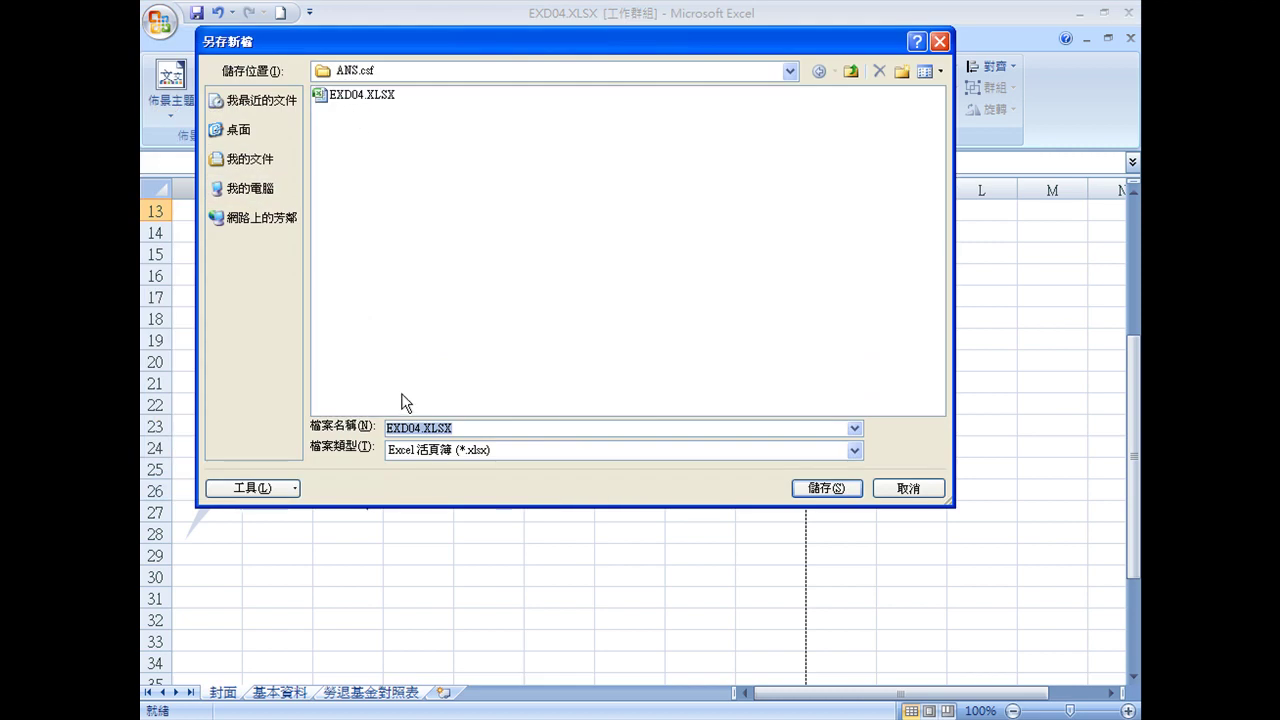
{"action": "left_click", "coordinate": [410, 428]}
{"action": "key", "text": "BackSpace"}
- Save as EXA04.XLSX, grade question 402, and open score.txt showing 20 of 20 points
{"action": "type", "text": "A"}
{"action": "left_click", "coordinate": [840, 490]}
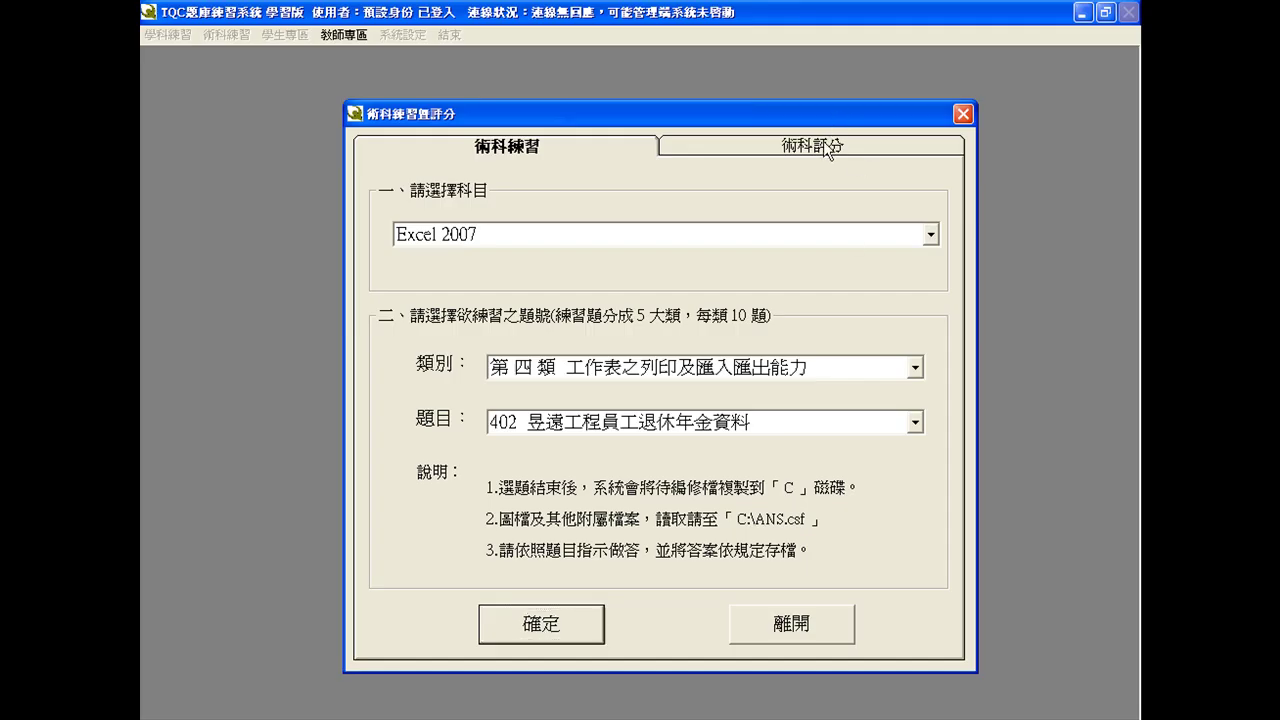
{"action": "left_click", "coordinate": [825, 147]}
{"action": "left_click", "coordinate": [578, 625]}
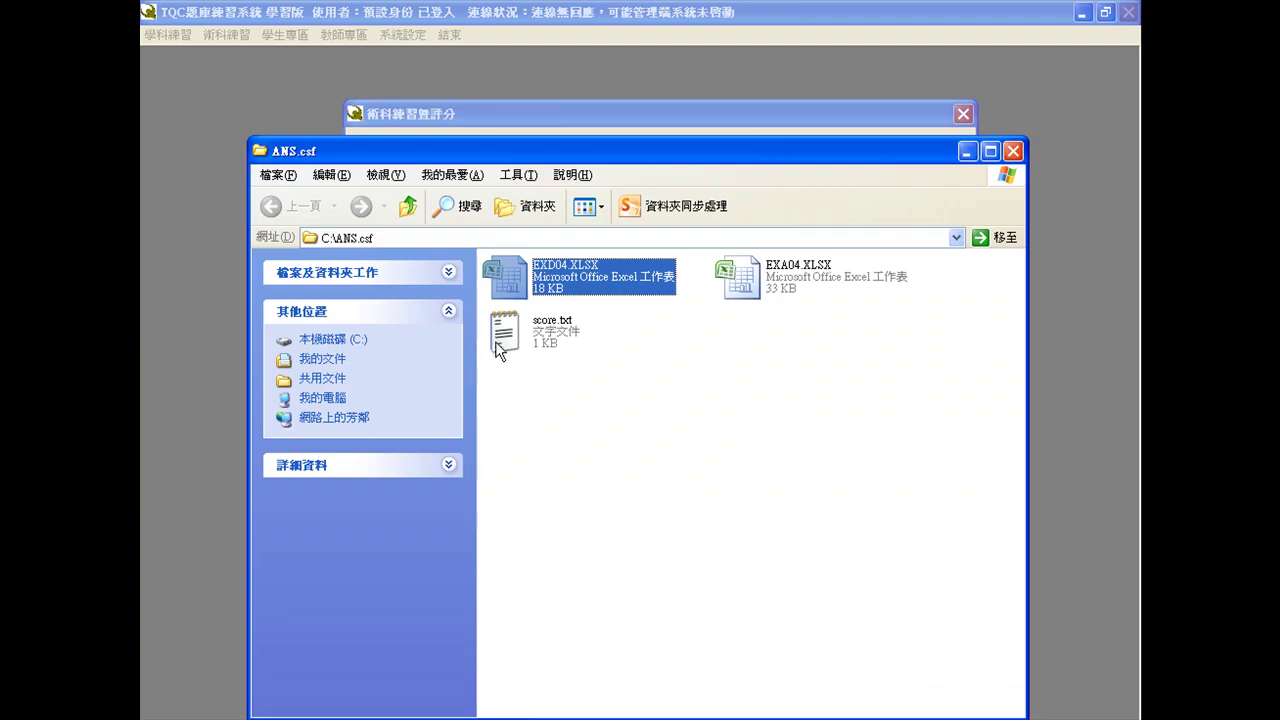
{"action": "double_click", "coordinate": [496, 340]}
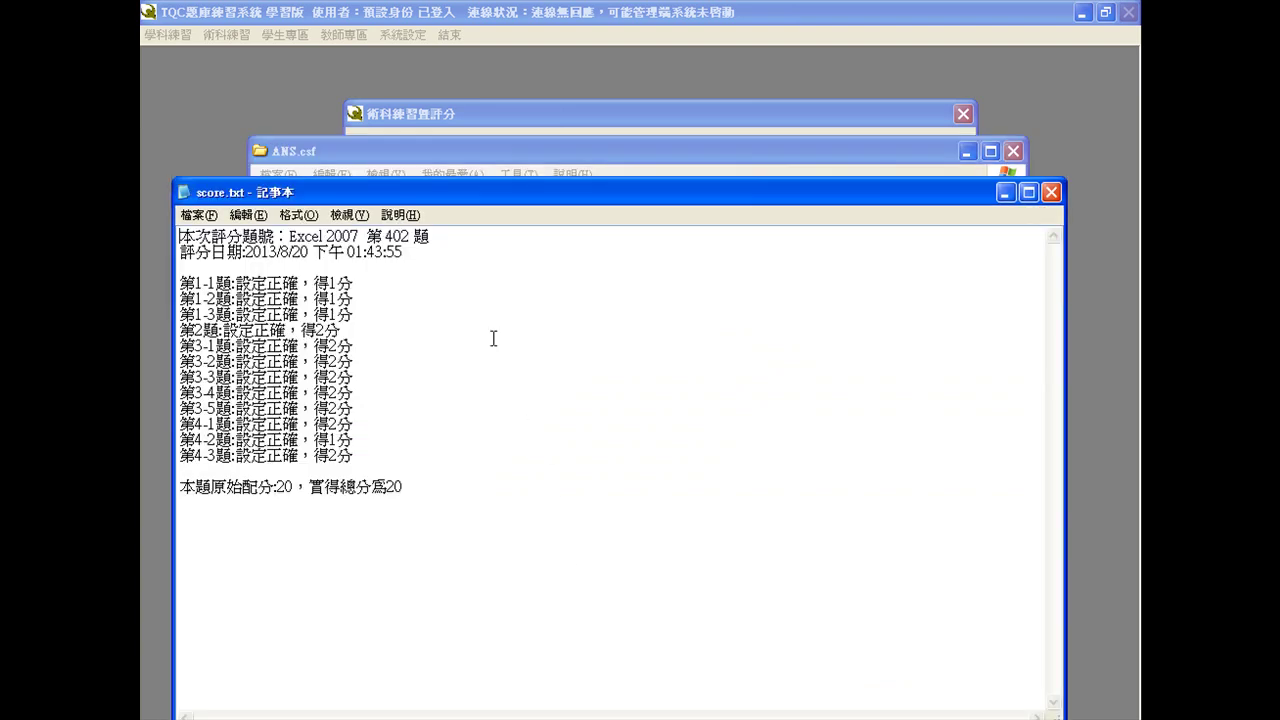